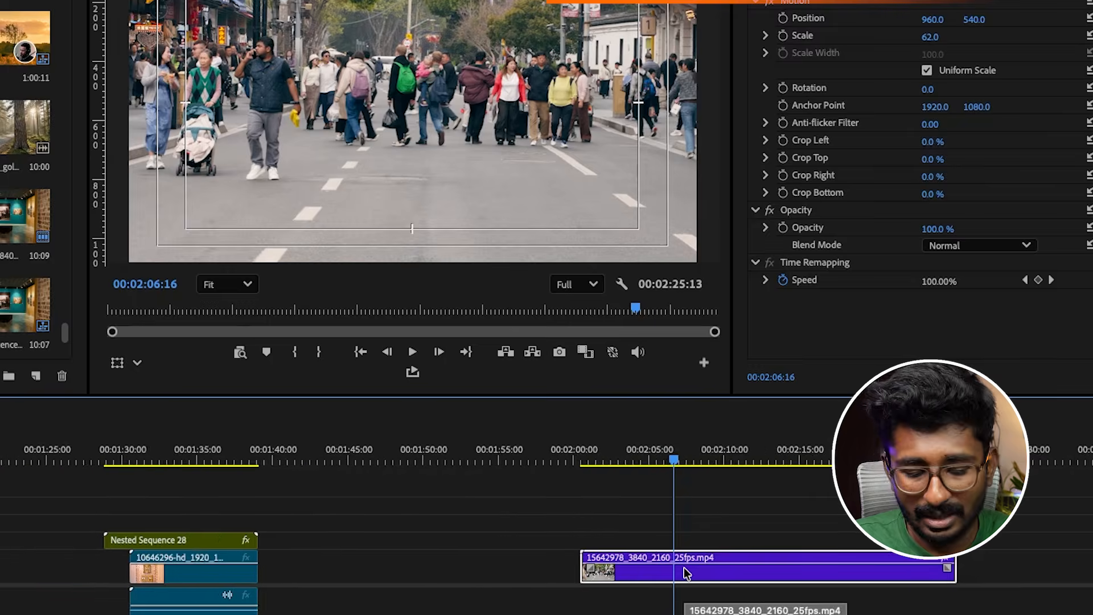
# Delete the part of the street crowd clip after 00:02:06:16 and trim the remaining piece to about five seconds
pyautogui.click(603, 399)
pyautogui.press('Delete')
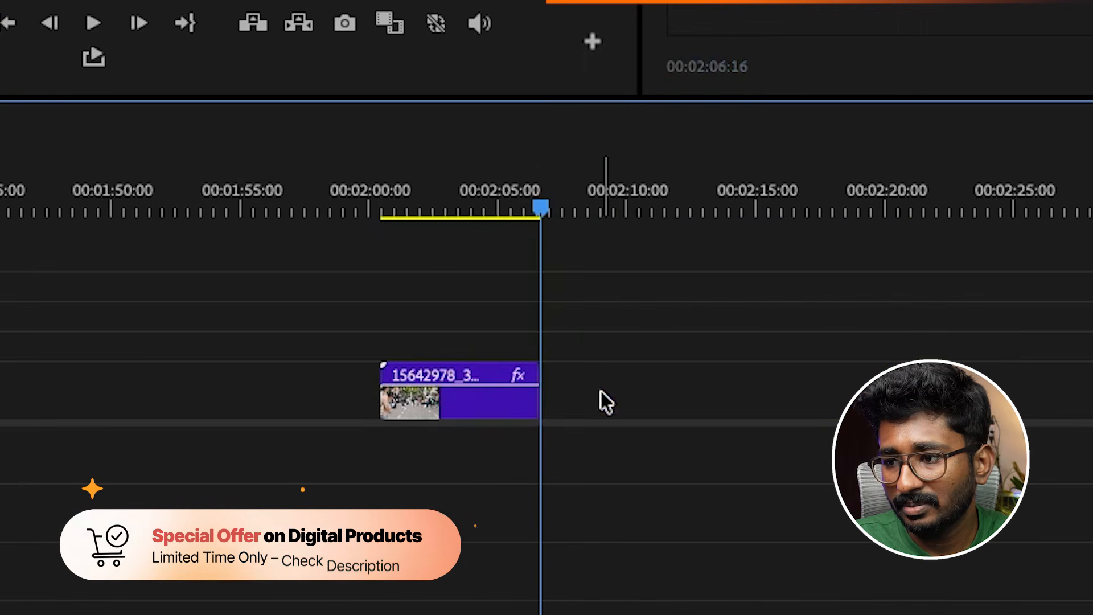
pyautogui.moveTo(418, 194)
pyautogui.mouseDown()
pyautogui.moveTo(393, 187)
pyautogui.moveTo(485, 215)
pyautogui.moveTo(393, 205)
pyautogui.moveTo(408, 210)
pyautogui.mouseUp()
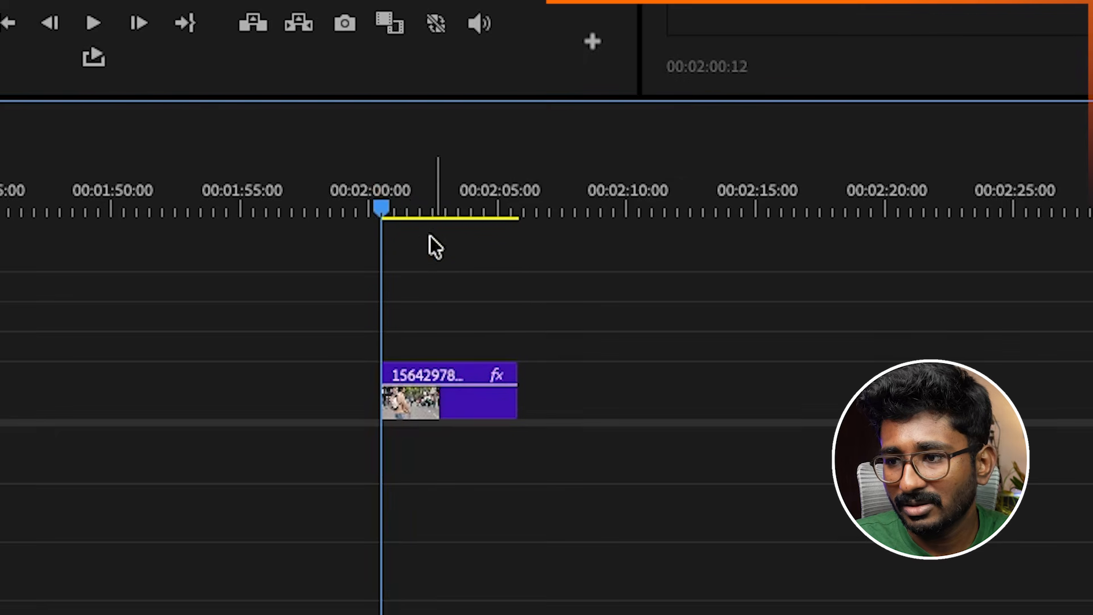
# Mask the woman in the green sweater in the street clip at 00:02:03:14 with the Object Mask tool
pyautogui.moveTo(379, 219); pyautogui.dragTo(454, 223)
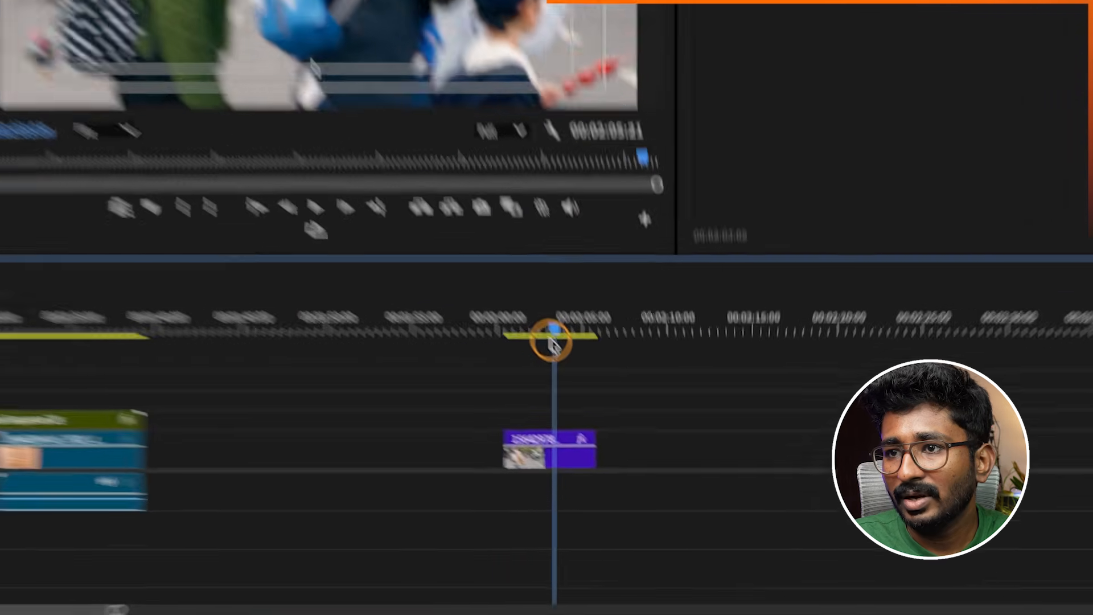
pyautogui.moveTo(551, 342); pyautogui.dragTo(557, 350)
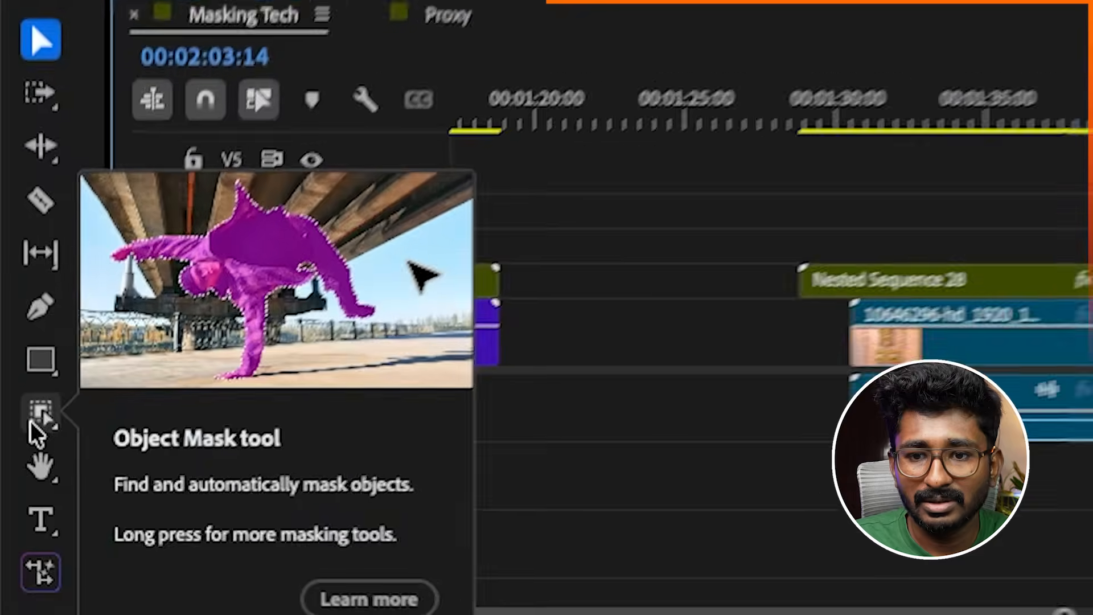
pyautogui.click(35, 419)
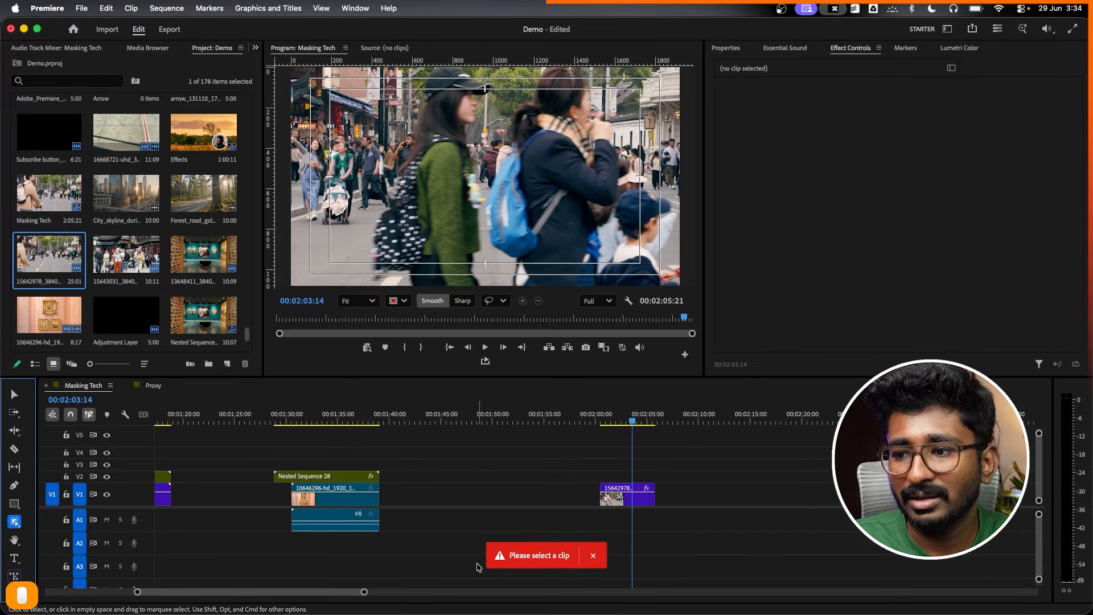
pyautogui.click(631, 505)
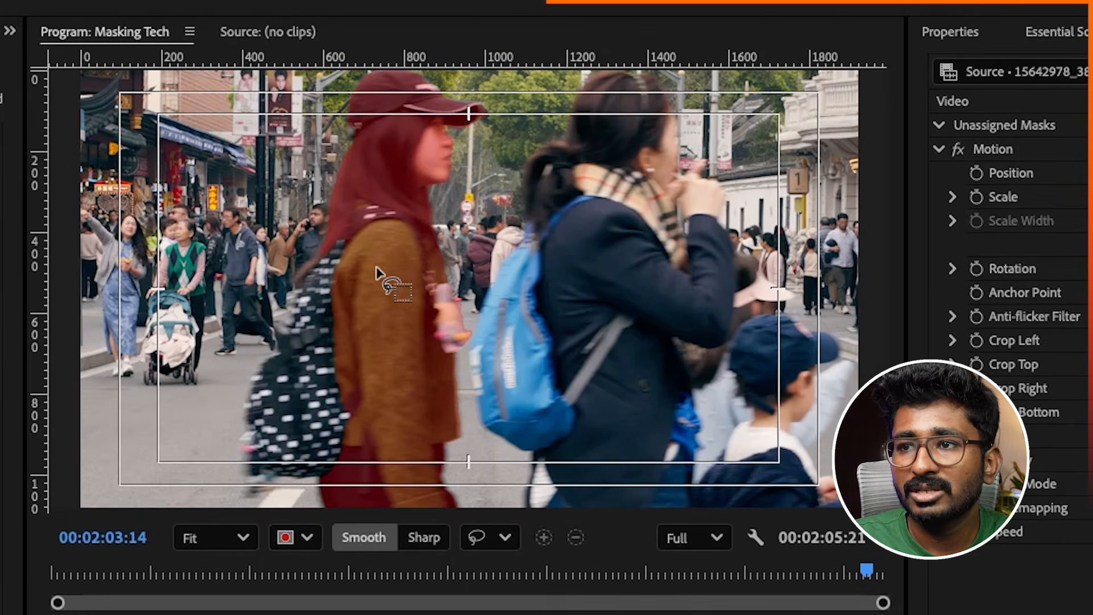
pyautogui.click(377, 274)
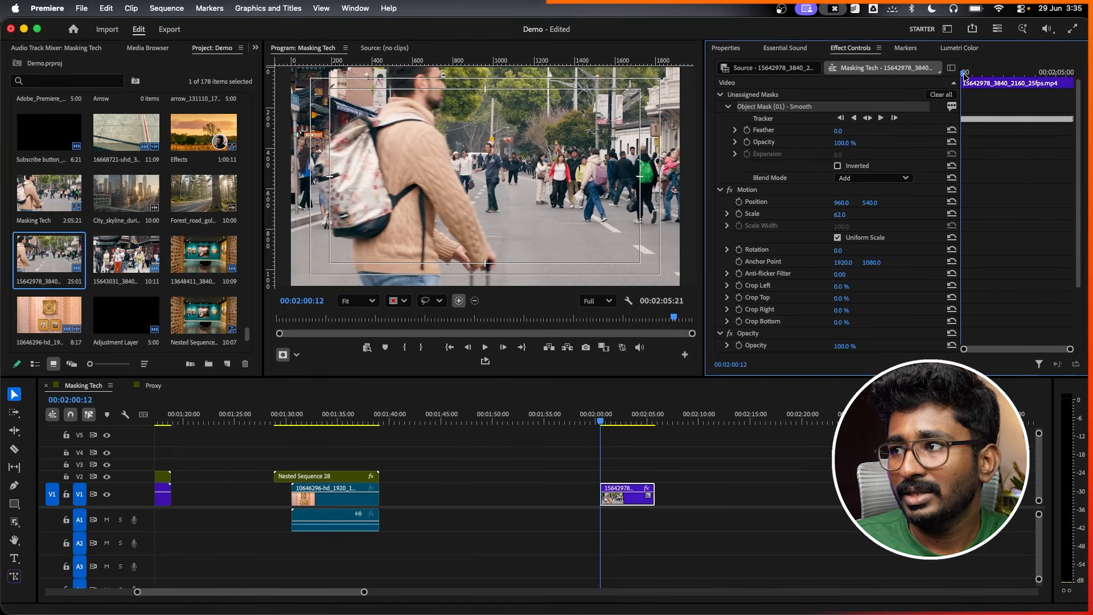
# Change the tracked object mask on the street clip to an opacity mask and scrub through the clip to check it
pyautogui.moveTo(964, 76); pyautogui.dragTo(994, 77)
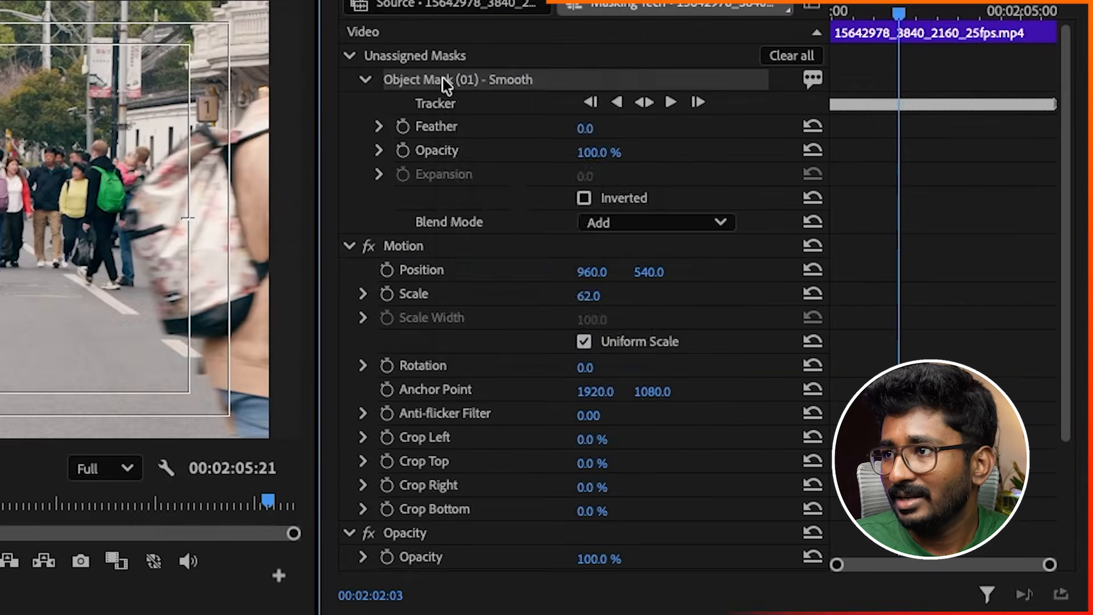
pyautogui.rightClick(770, 109)
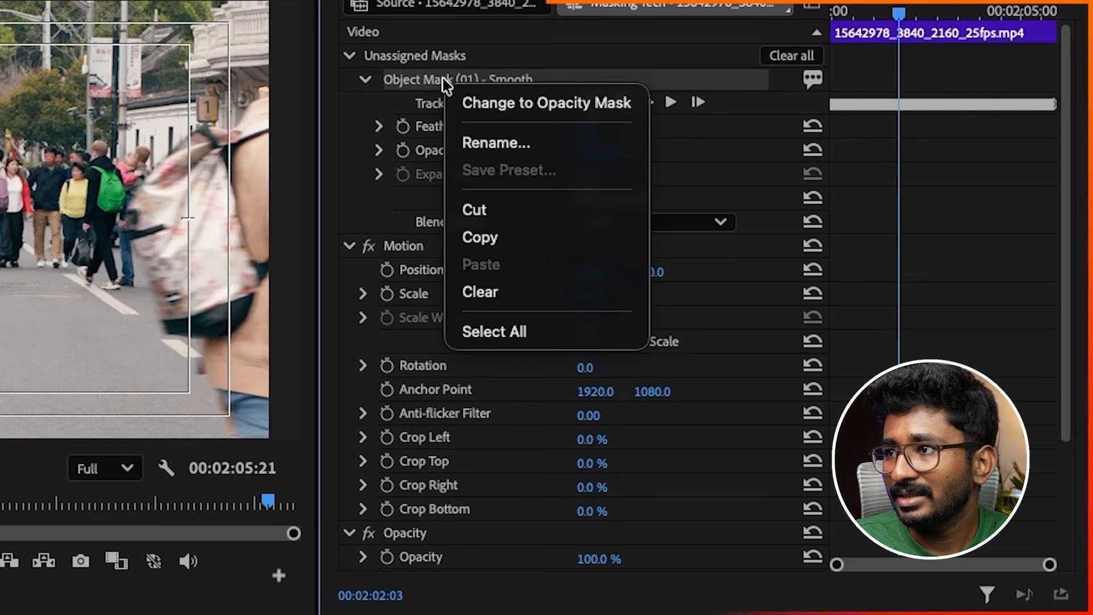
pyautogui.click(487, 101)
pyautogui.moveTo(612, 418)
pyautogui.mouseDown()
pyautogui.moveTo(642, 419)
pyautogui.moveTo(620, 419)
pyautogui.moveTo(642, 419)
pyautogui.moveTo(628, 422)
pyautogui.mouseUp()
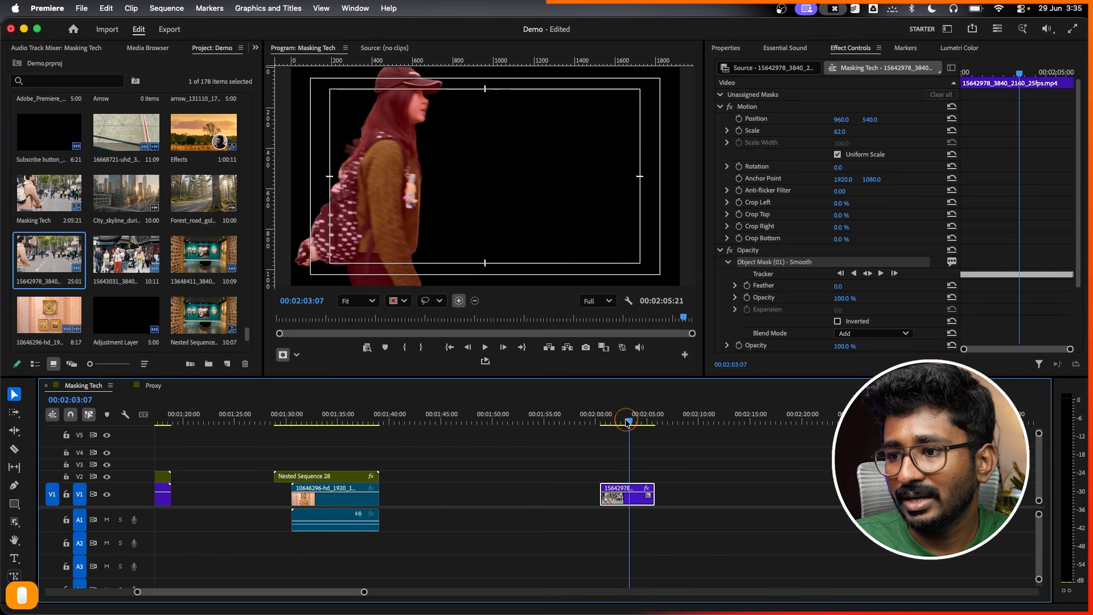
# Duplicate the masked clip onto track V2 directly above the original, and remove the object mask from the V1 clip
pyautogui.click(661, 472)
pyautogui.click(627, 506)
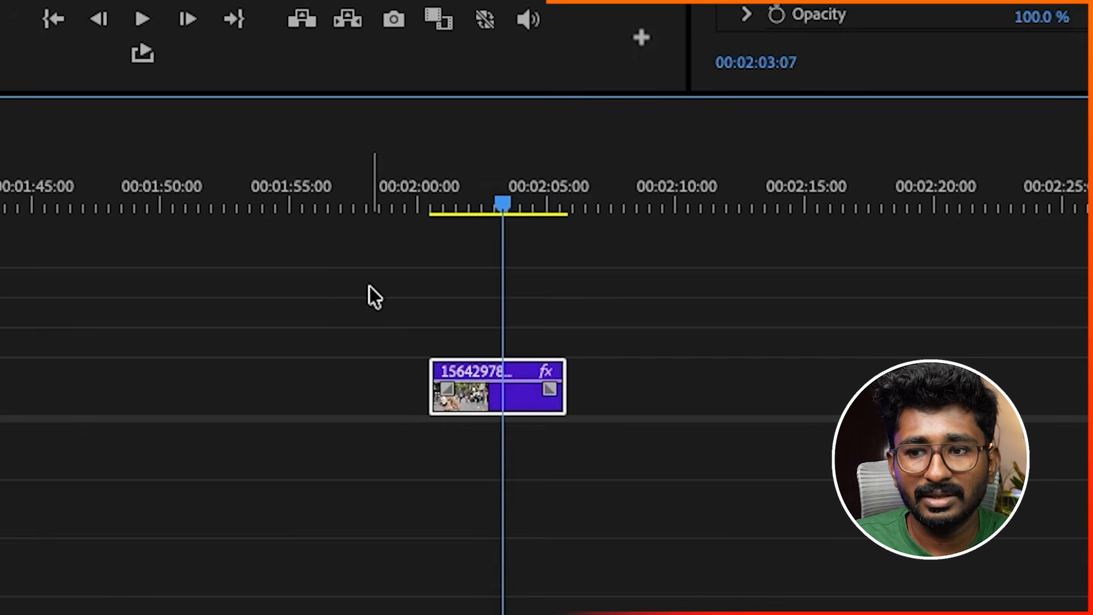
pyautogui.click(356, 290)
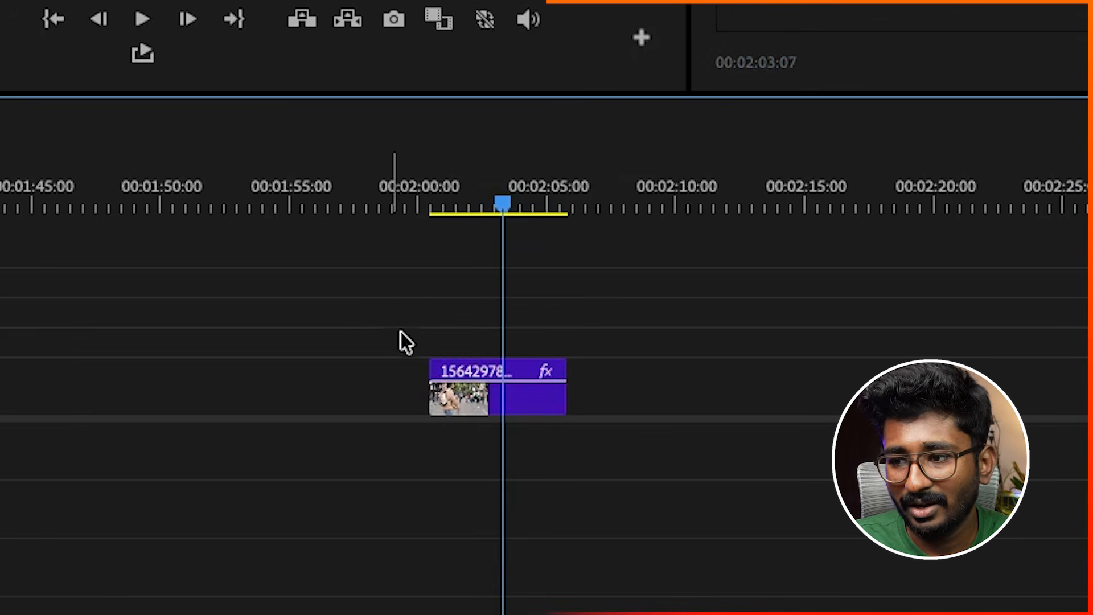
pyautogui.click(459, 408)
pyautogui.moveTo(500, 402); pyautogui.dragTo(501, 351)
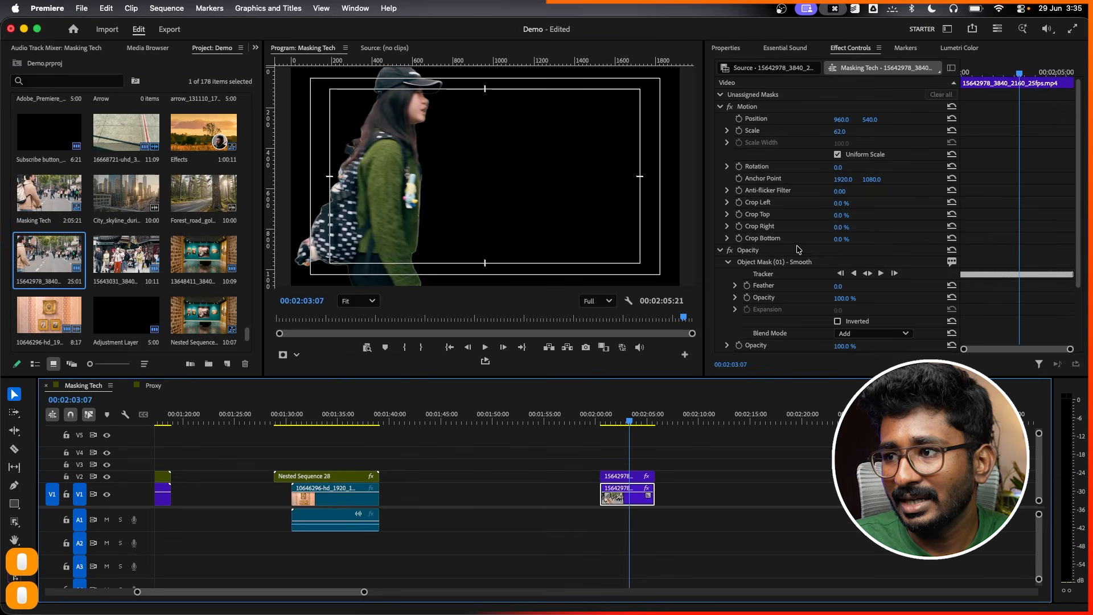
pyautogui.click(780, 263)
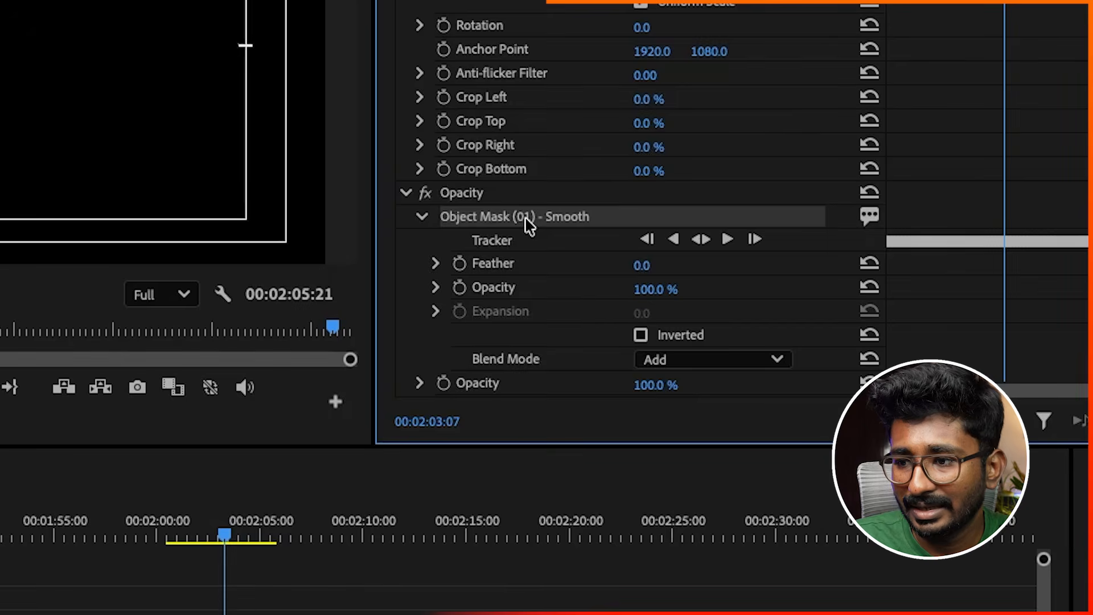
pyautogui.press('Delete')
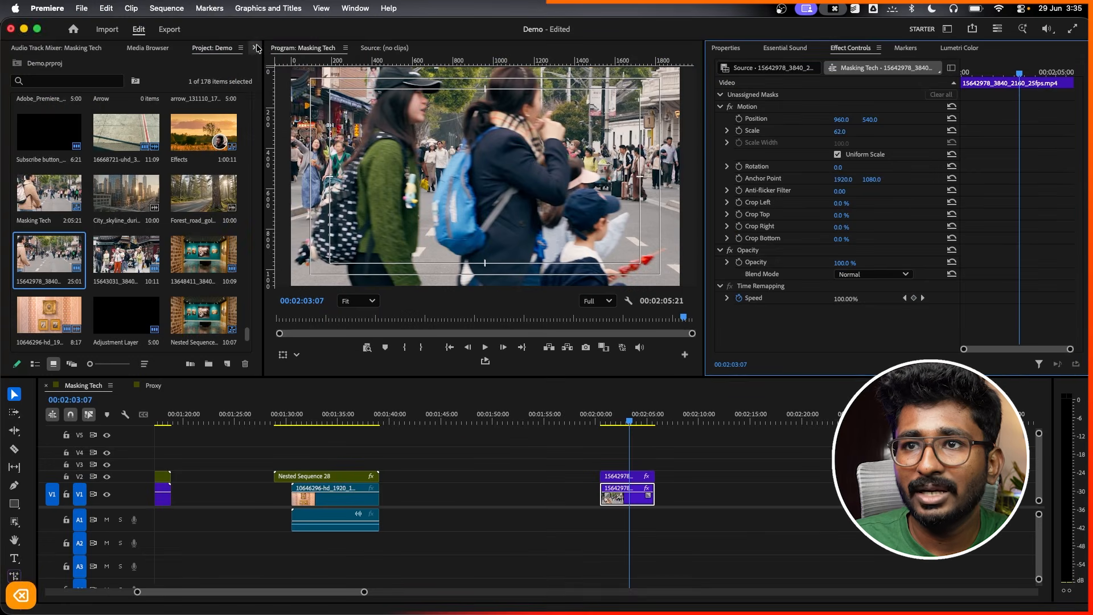
# Find the Linear Wipe (Legacy) video effect and apply it to the unmasked street clip on V1
pyautogui.click(256, 48)
pyautogui.click(264, 66)
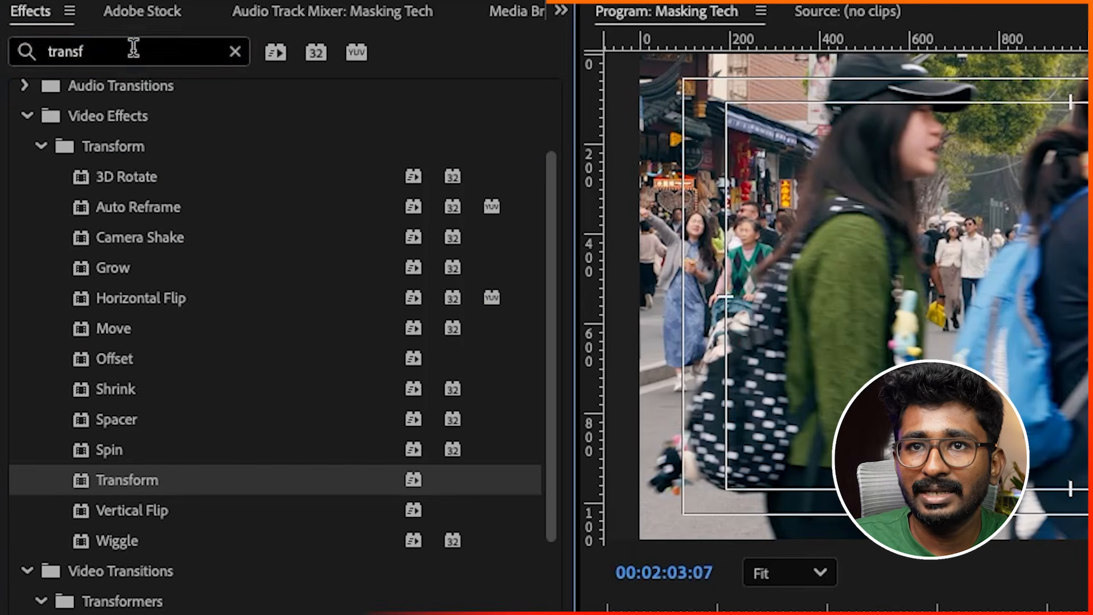
pyautogui.click(11, 46)
pyautogui.write('line')
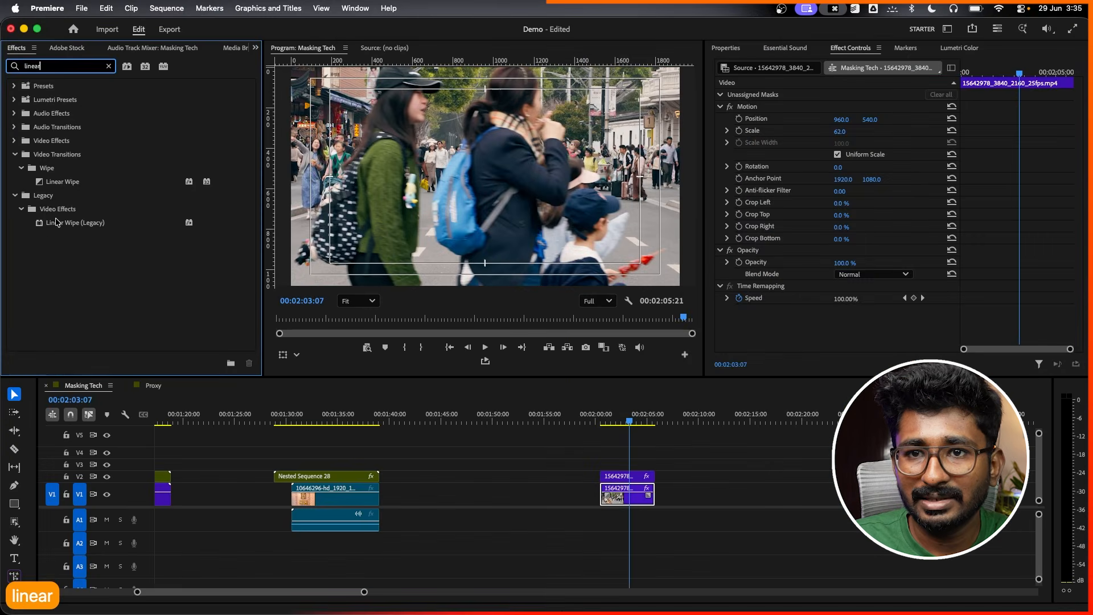
pyautogui.moveTo(55, 223); pyautogui.dragTo(609, 497)
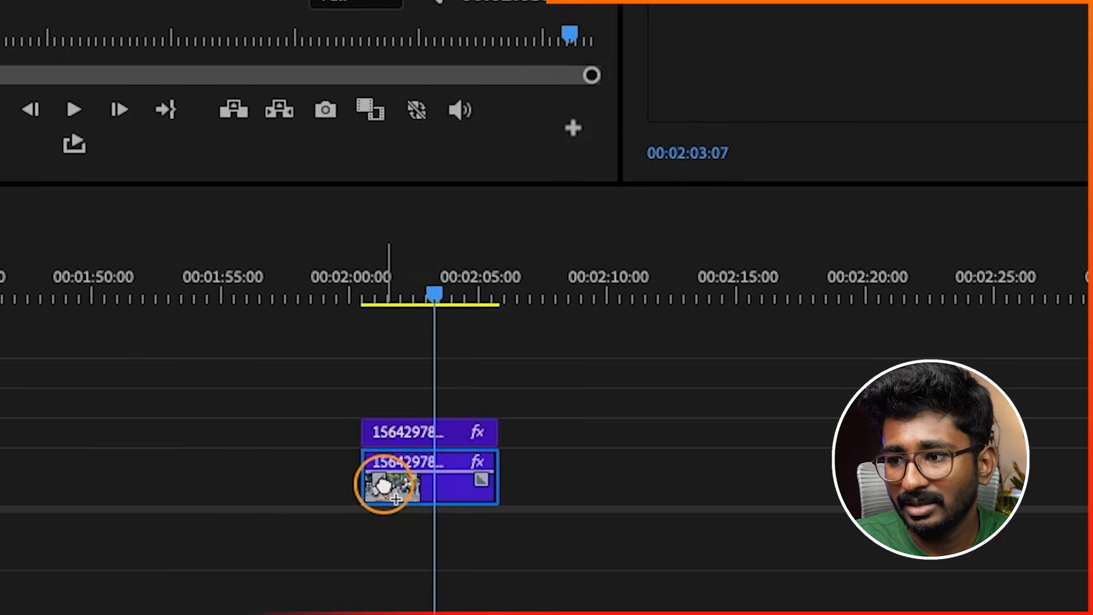
pyautogui.moveTo(384, 487); pyautogui.dragTo(386, 490)
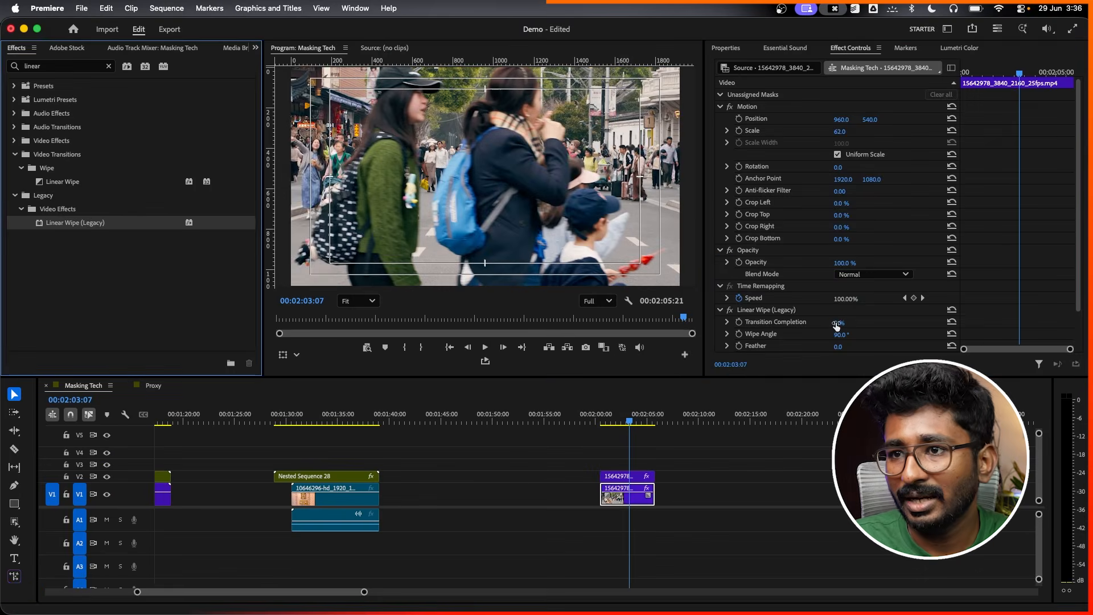
# Set the Linear Wipe's Transition Completion to 53% at 00:02:03:22, with the edge behind the woman, and start keyframing it
pyautogui.moveTo(952, 49); pyautogui.dragTo(1049, 50)
pyautogui.moveTo(728, 447)
pyautogui.mouseDown()
pyautogui.moveTo(752, 447)
pyautogui.moveTo(711, 446)
pyautogui.moveTo(728, 446)
pyautogui.mouseUp()
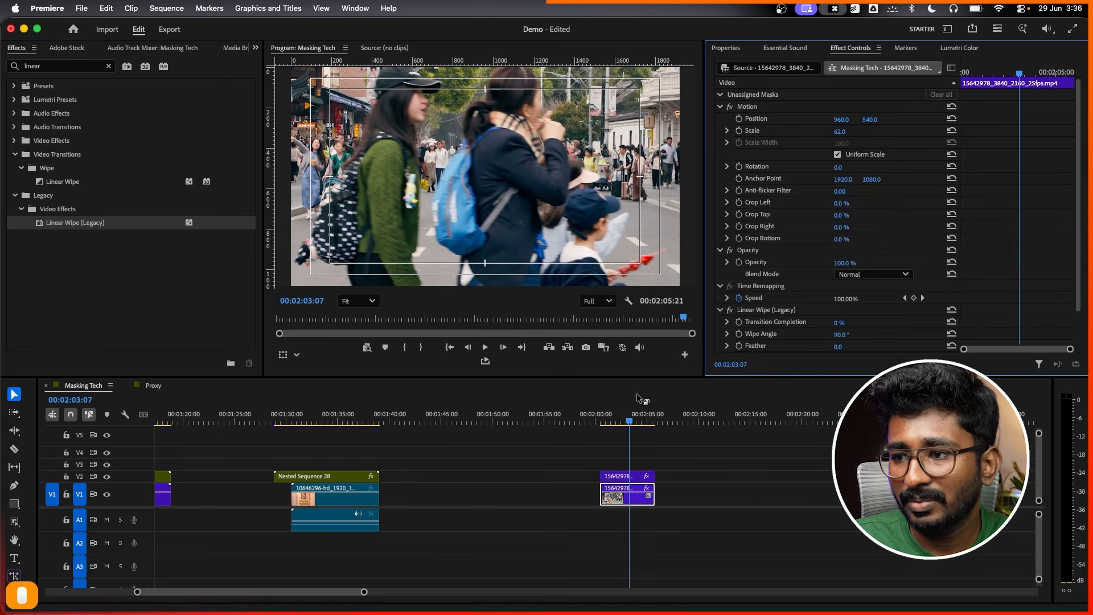
pyautogui.moveTo(625, 424)
pyautogui.mouseDown()
pyautogui.moveTo(614, 425)
pyautogui.moveTo(633, 425)
pyautogui.mouseUp()
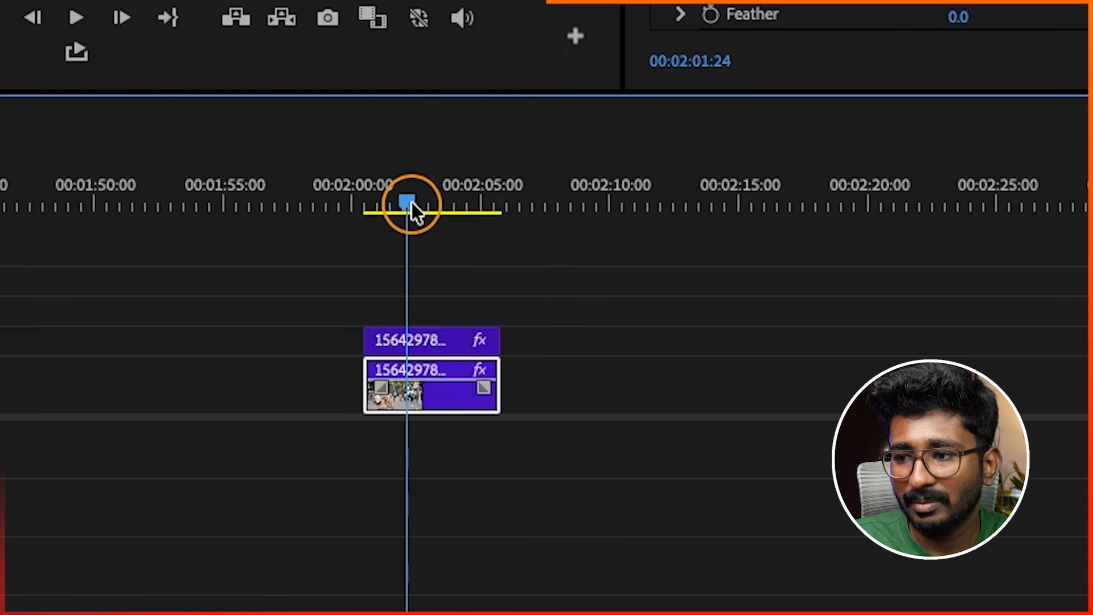
pyautogui.moveTo(446, 212); pyautogui.dragTo(425, 212)
pyautogui.click(477, 244)
pyautogui.click(454, 200)
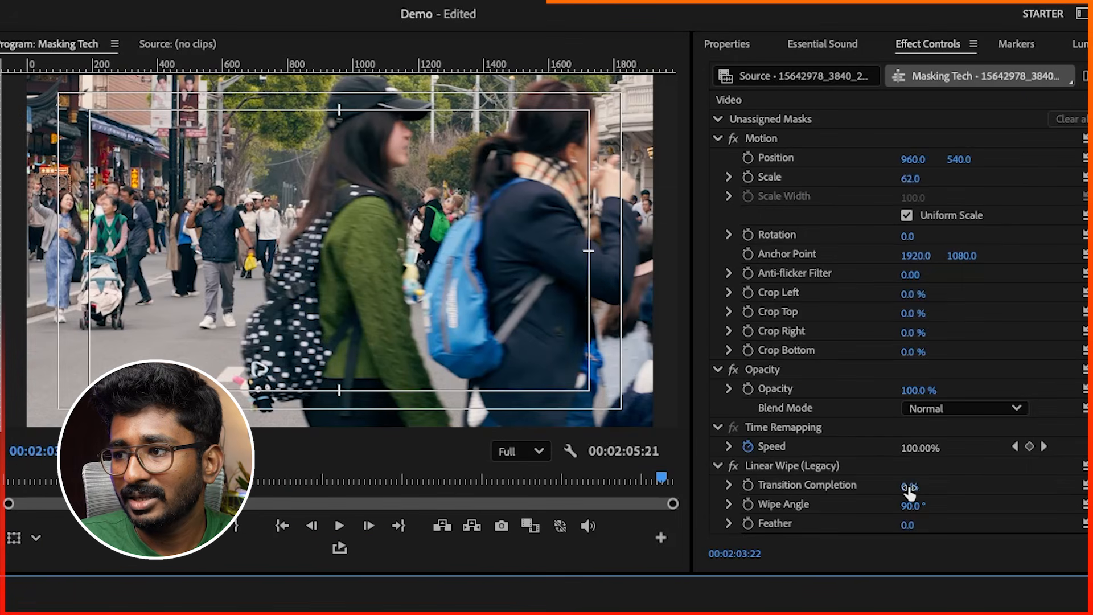
pyautogui.moveTo(910, 488); pyautogui.dragTo(962, 488)
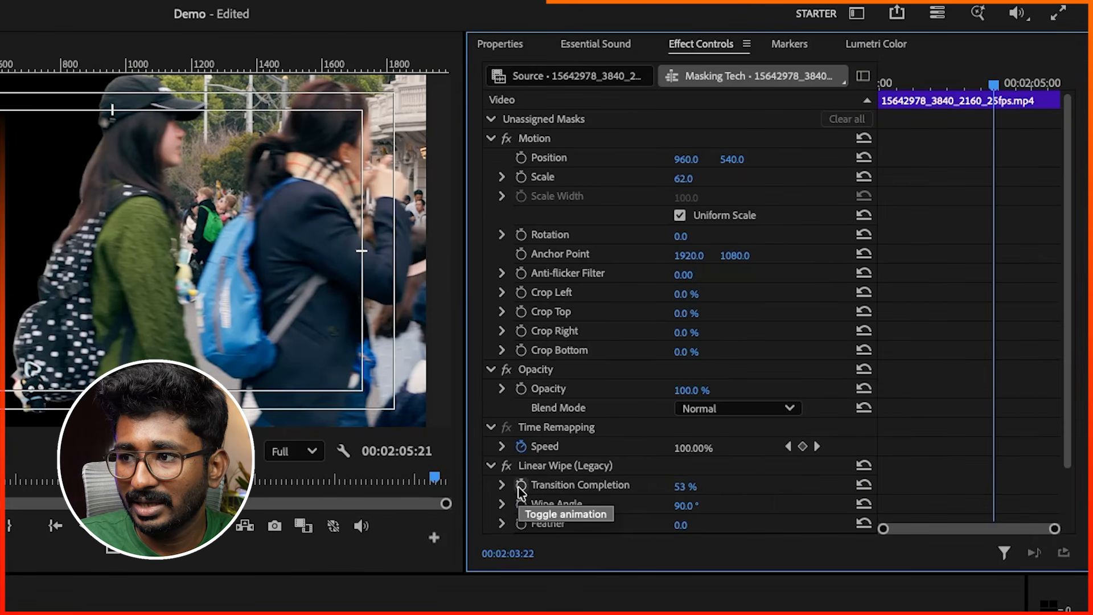
pyautogui.click(520, 485)
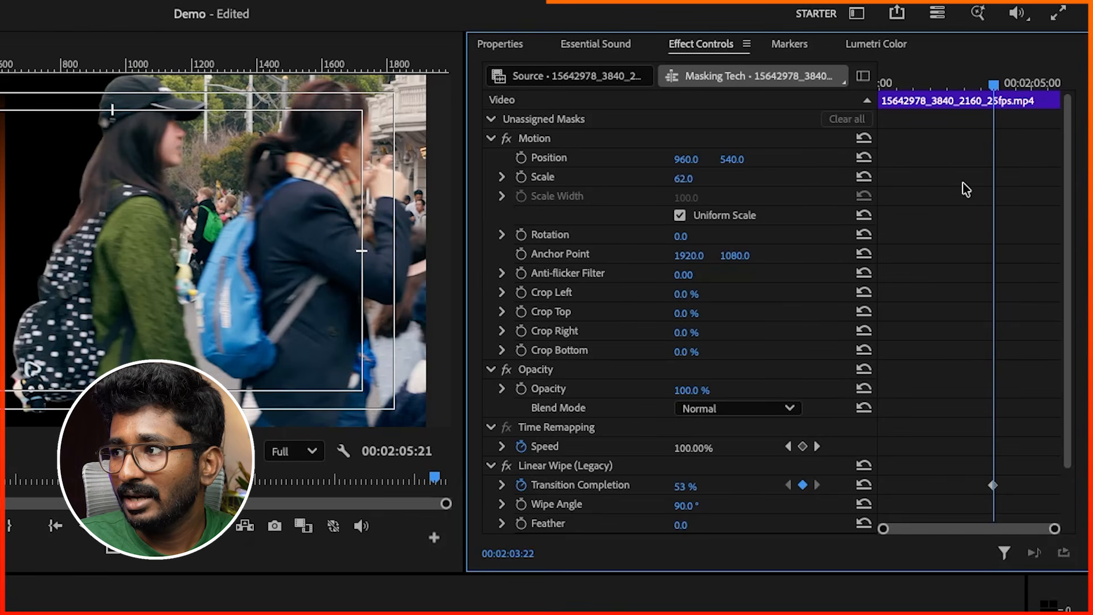
# Add Transition Completion keyframes of 75% at 00:02:04:14 and 99% at 00:02:05:03 so the wipe follows the woman
pyautogui.moveTo(994, 88); pyautogui.dragTo(1018, 97)
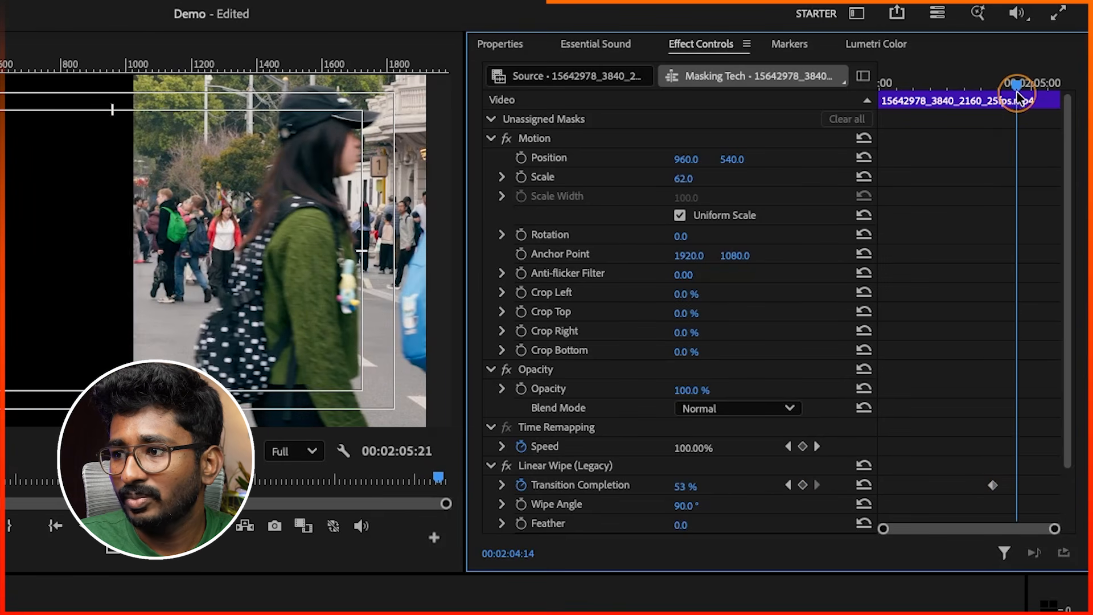
pyautogui.moveTo(677, 488); pyautogui.dragTo(676, 488)
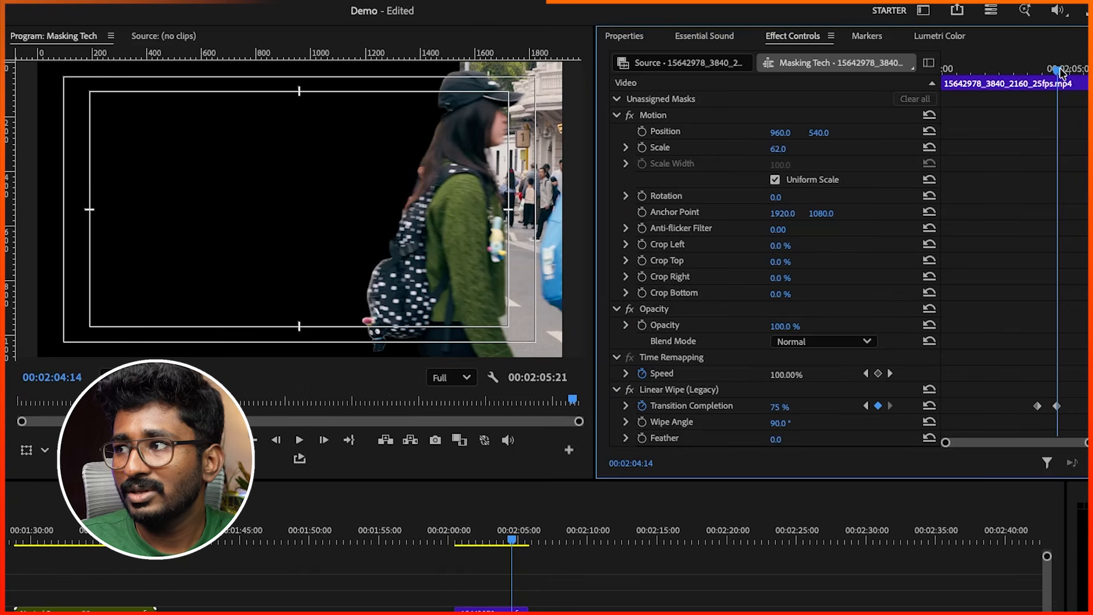
pyautogui.moveTo(1061, 73); pyautogui.dragTo(1077, 78)
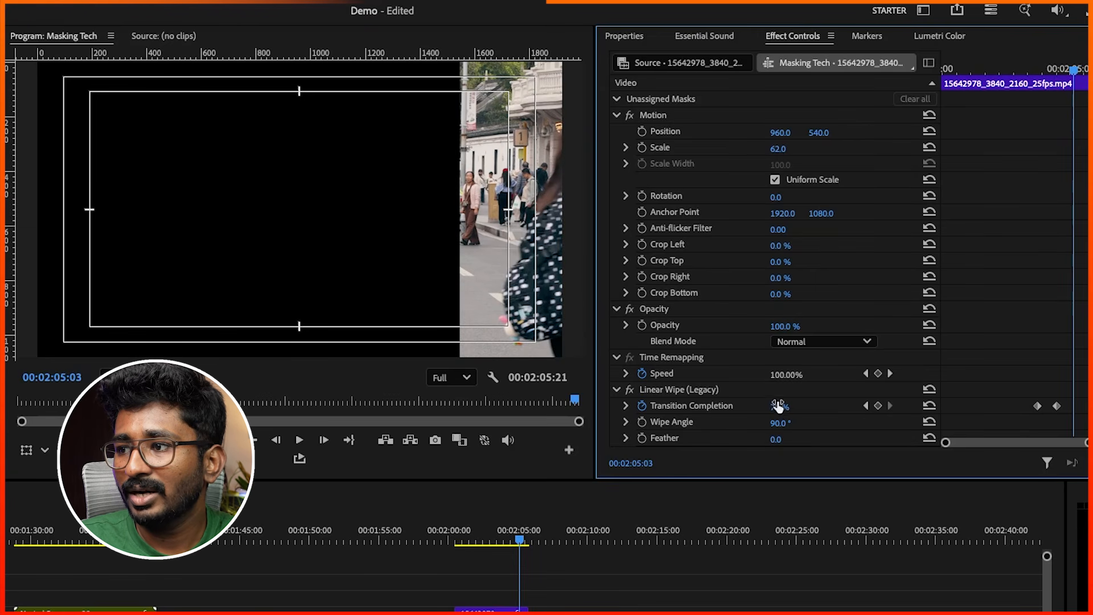
pyautogui.moveTo(775, 405); pyautogui.dragTo(775, 405)
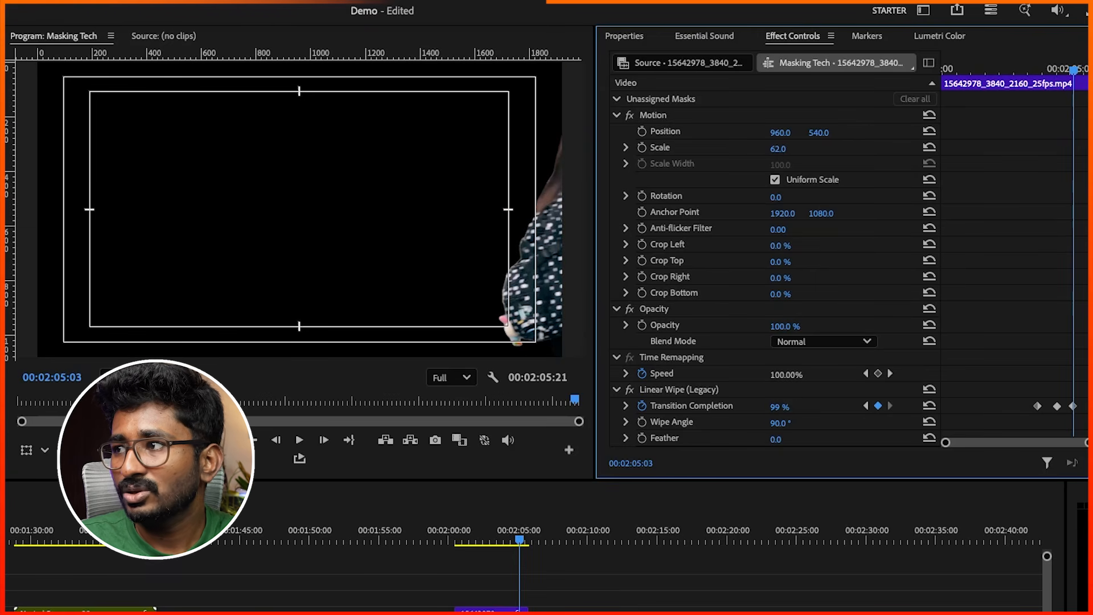
# Add Transition Completion keyframes of 32% at 00:02:03:06 and 0% at 00:02:02:15, and play back the wipe
pyautogui.moveTo(1042, 73); pyautogui.dragTo(1020, 85)
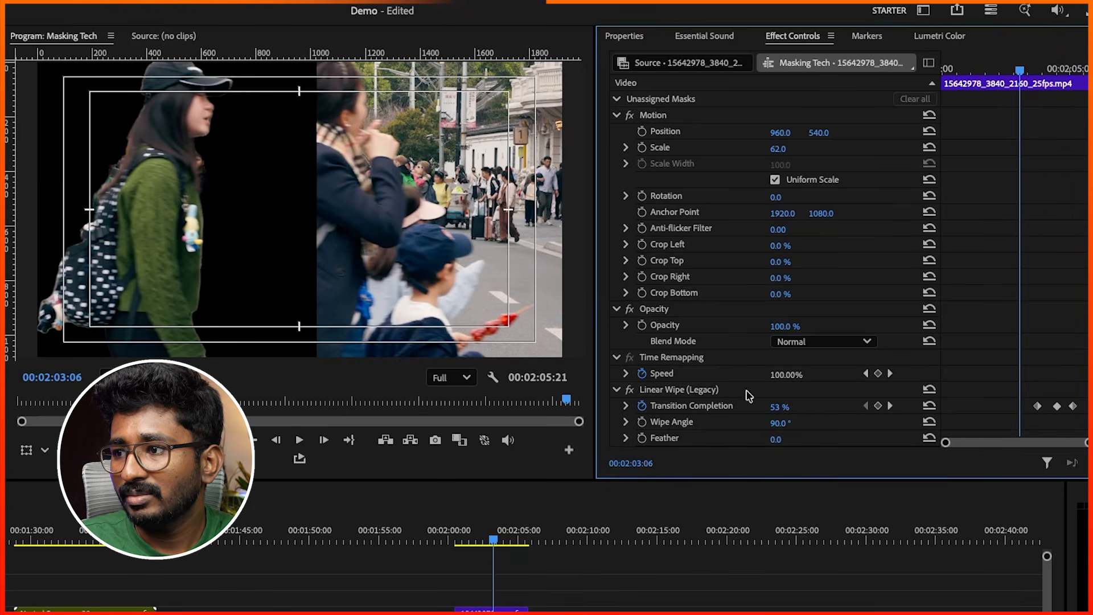
pyautogui.moveTo(775, 407); pyautogui.dragTo(758, 407)
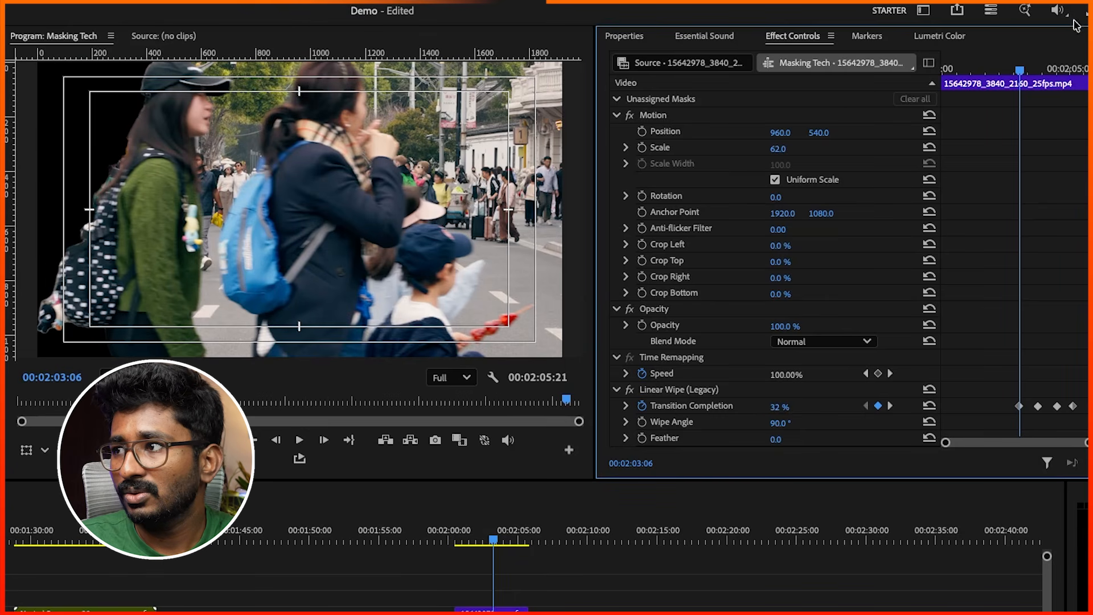
pyautogui.moveTo(1019, 72); pyautogui.dragTo(1002, 72)
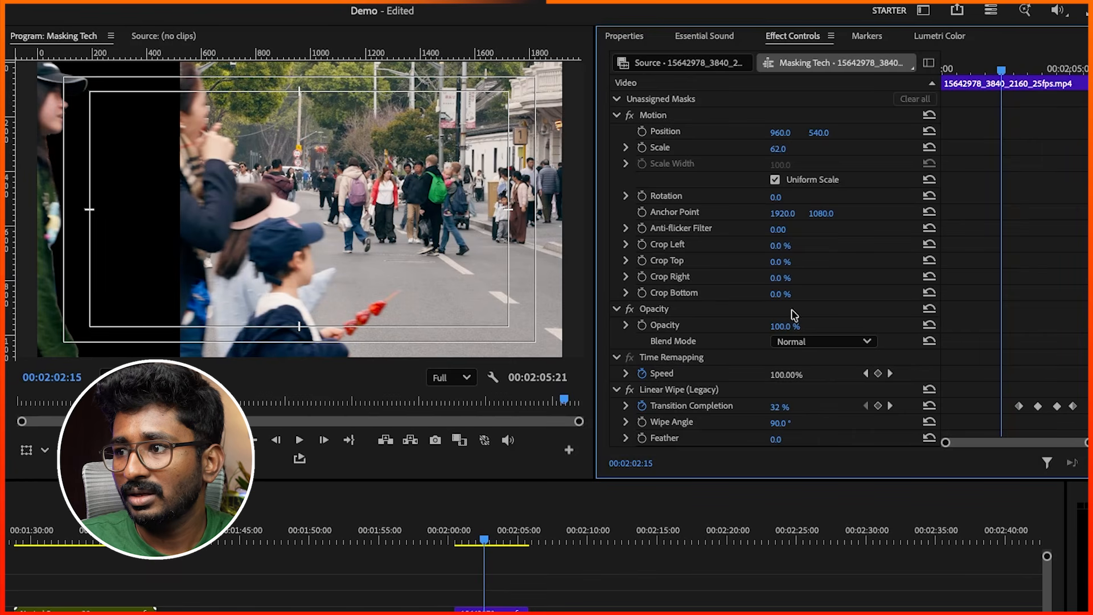
pyautogui.moveTo(773, 407); pyautogui.dragTo(760, 408)
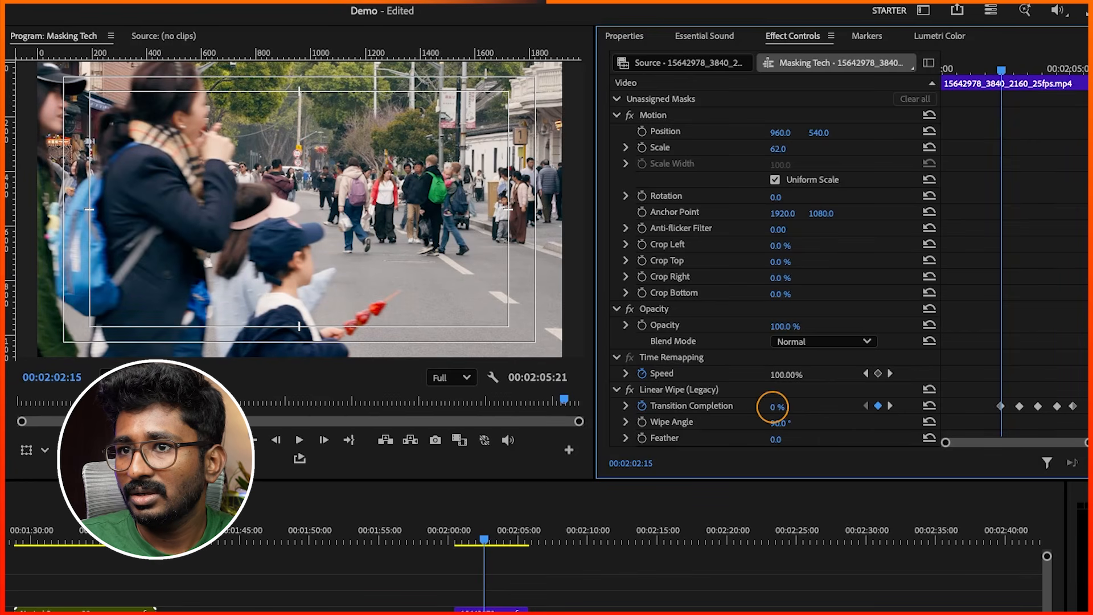
pyautogui.press('space')
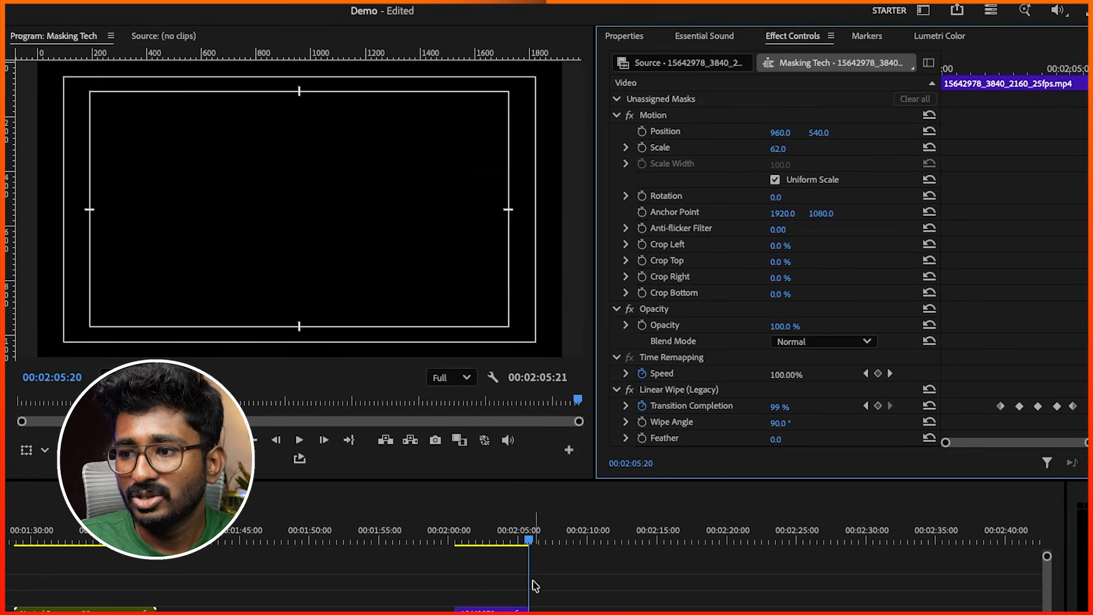
# Move both street clips up one track to V2 and V3, and bring up the project's media items
pyautogui.moveTo(545, 589); pyautogui.dragTo(605, 497)
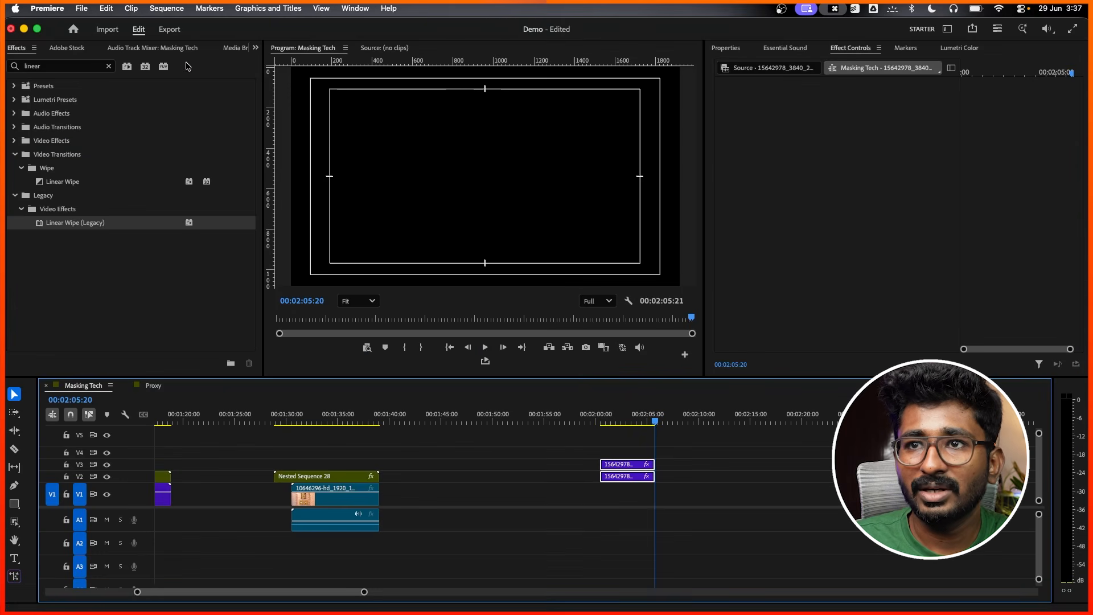
pyautogui.click(254, 53)
pyautogui.click(267, 117)
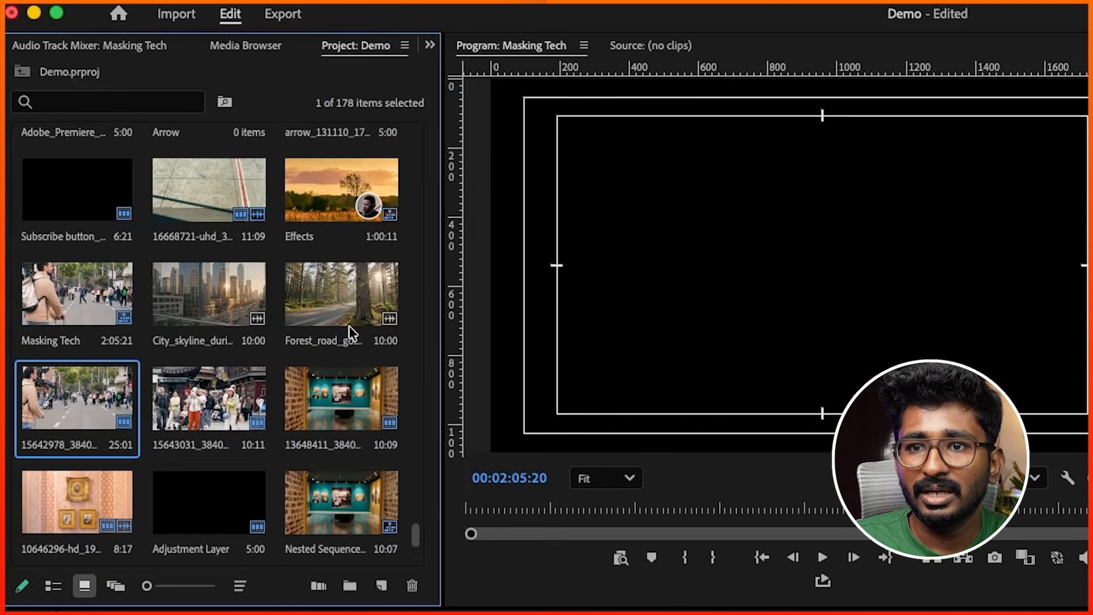
# Place the 15643031_3840 crowd clip on V1 beneath the two street clips, starting just after 00:02:01, and play back the transition
pyautogui.moveTo(212, 392); pyautogui.dragTo(1071, 614)
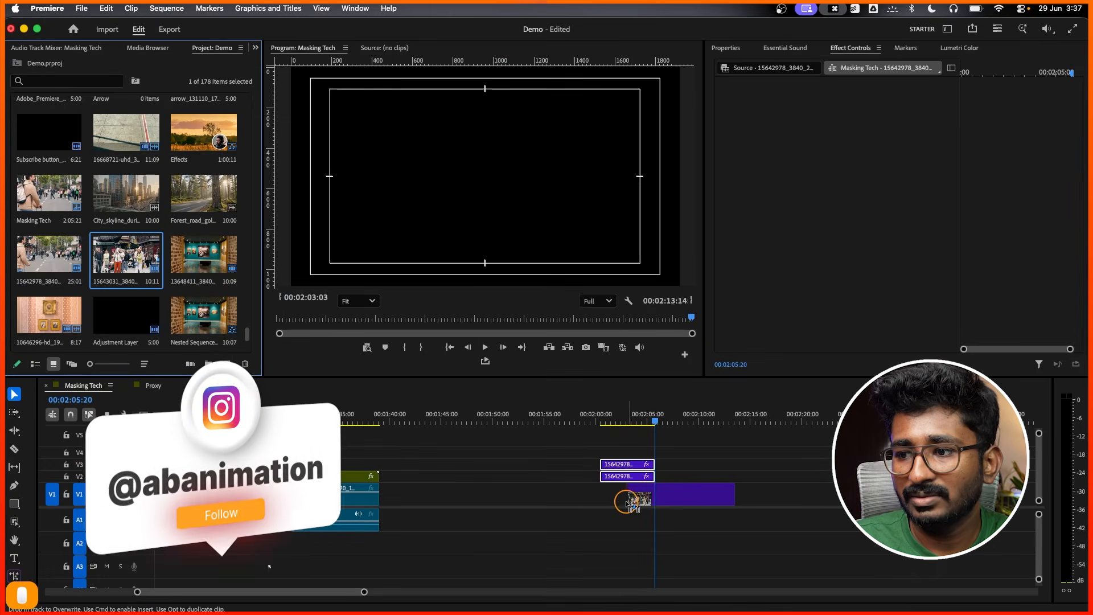
pyautogui.moveTo(629, 504); pyautogui.dragTo(614, 501)
pyautogui.click(608, 405)
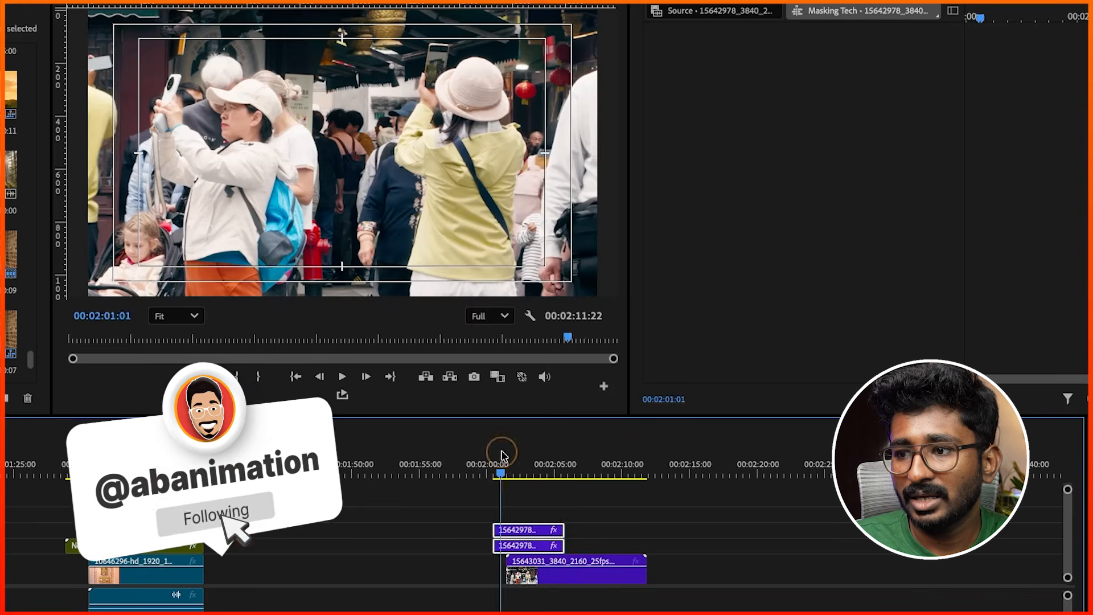
pyautogui.press('space')
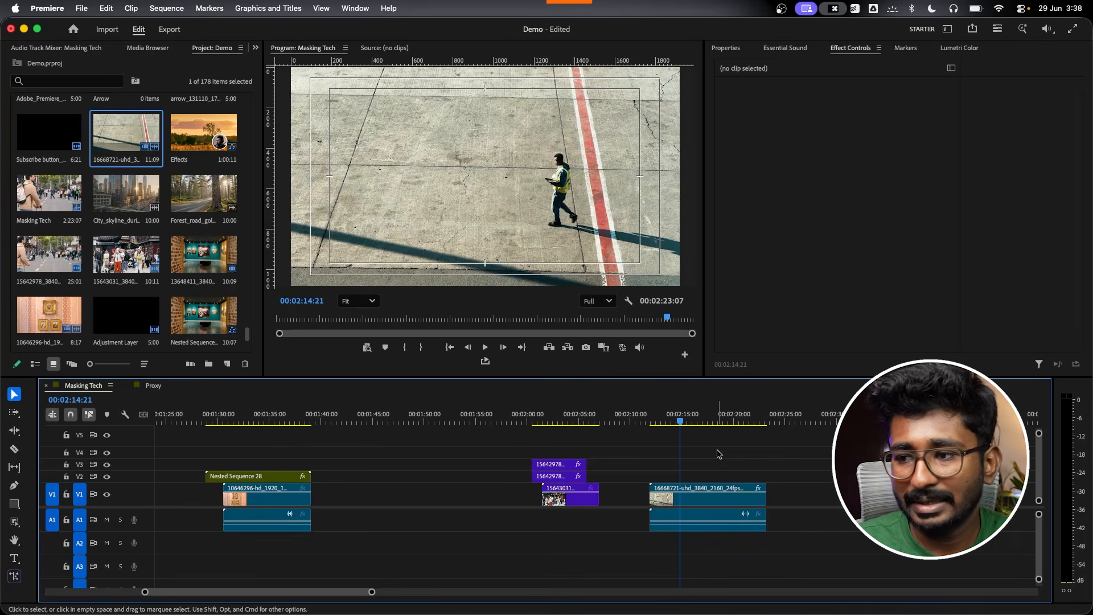
# Add the text "Animation" over the walking-man clip at 00:02:14:19
pyautogui.moveTo(661, 419); pyautogui.dragTo(677, 419)
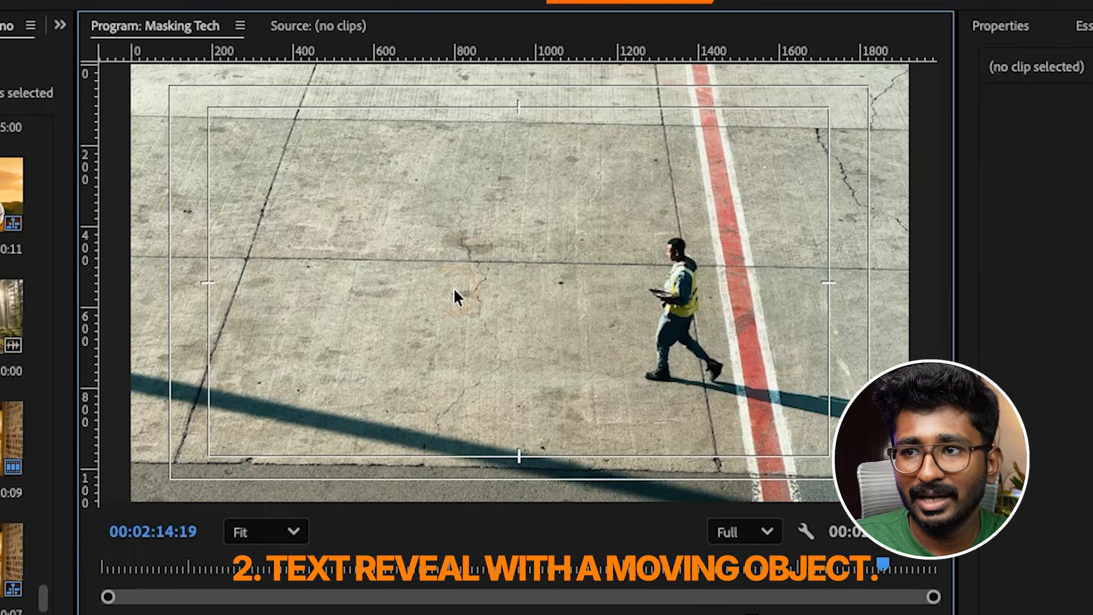
pyautogui.click(457, 296)
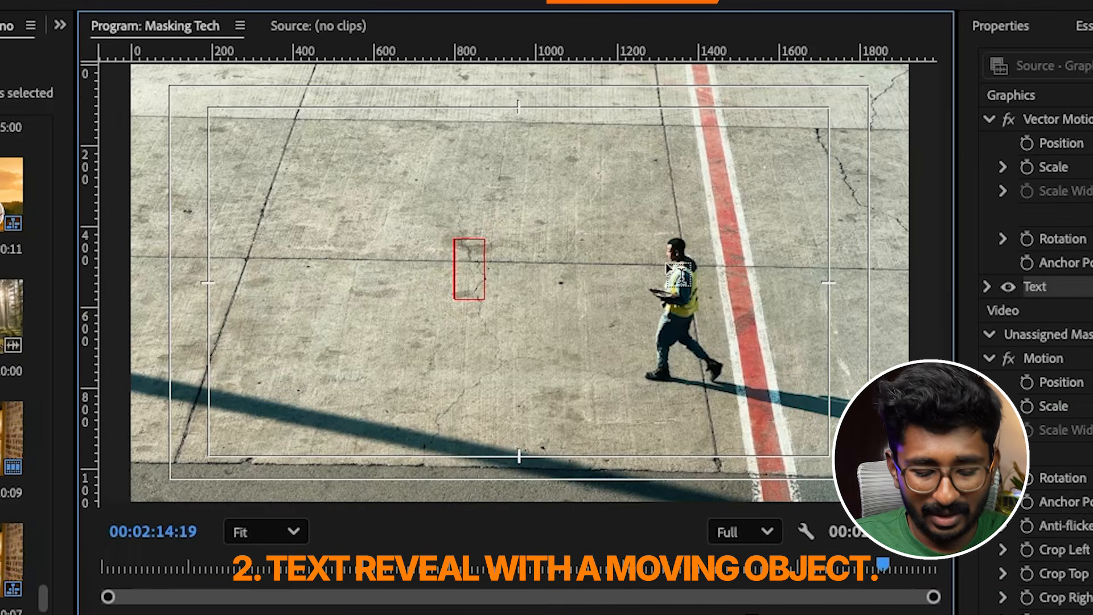
pyautogui.write('Animation')
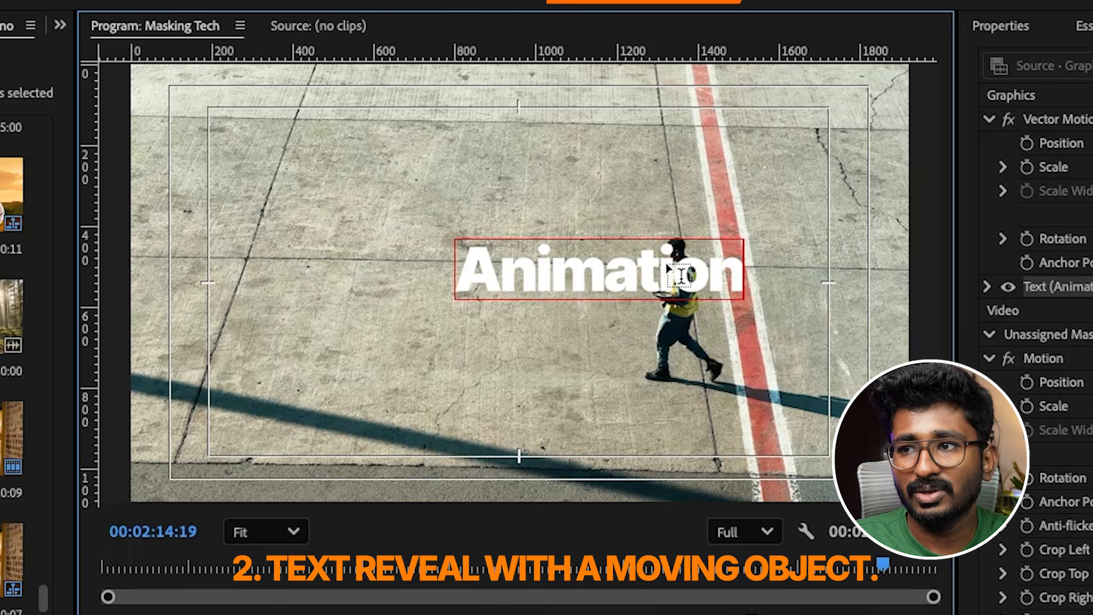
pyautogui.press('Escape')
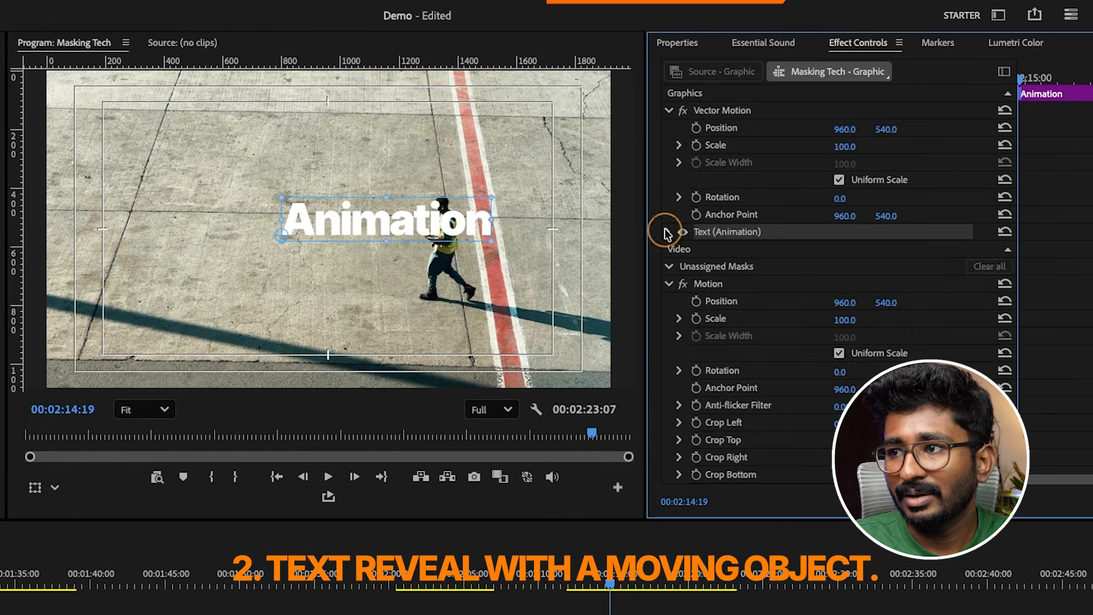
# Center-align the "Animation" text and move it to the middle of the frame
pyautogui.click(987, 286)
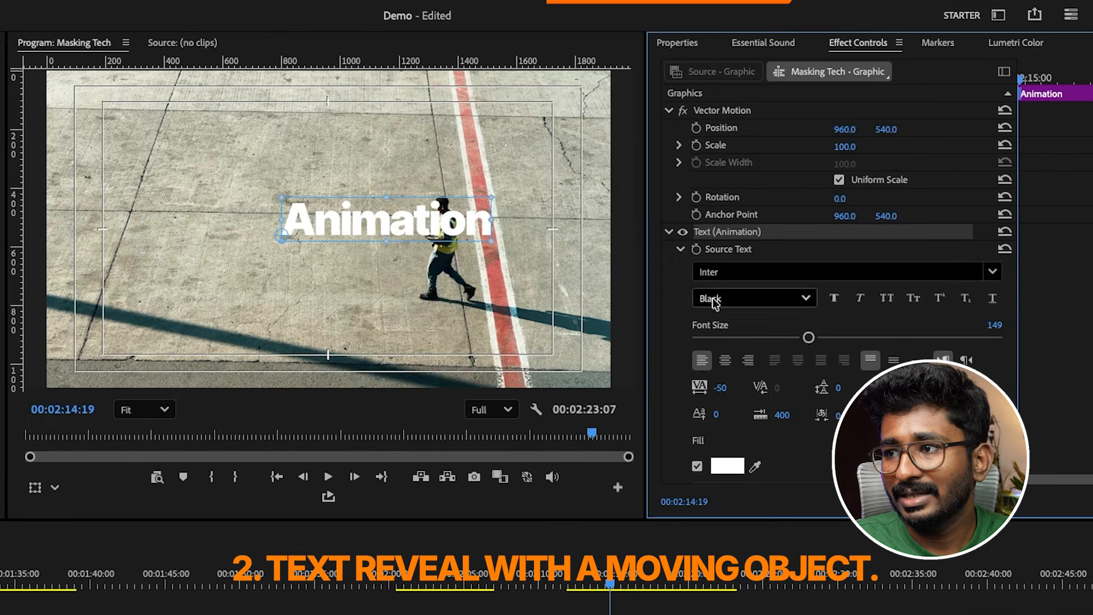
pyautogui.click(725, 360)
pyautogui.moveTo(329, 222); pyautogui.dragTo(381, 220)
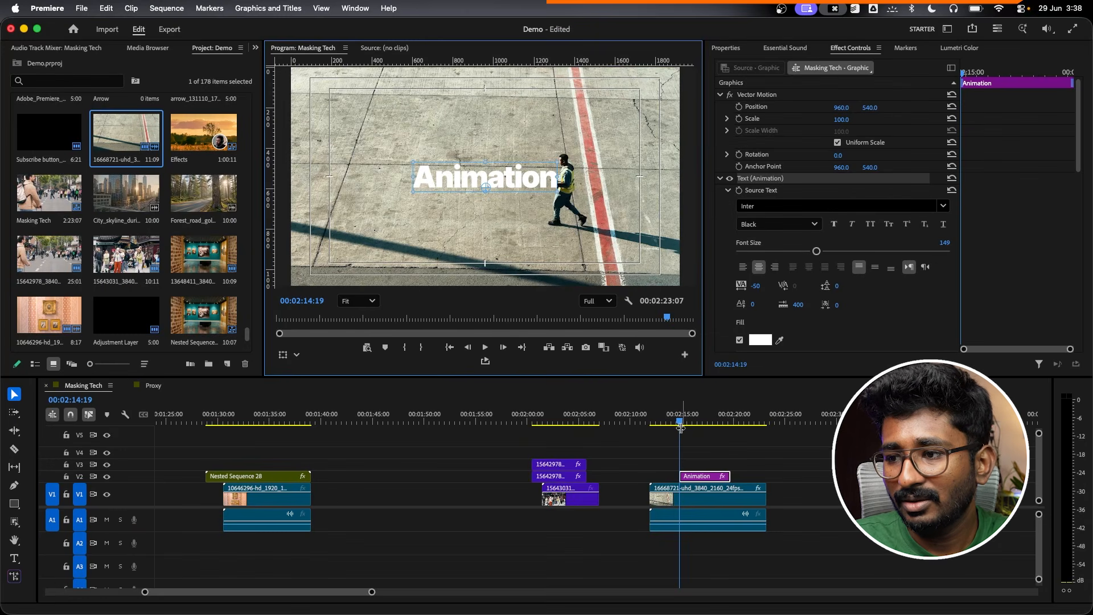
# Extend the Animation text clip to start at 00:02:14:05 and end together with the walking-man clip
pyautogui.moveTo(681, 427); pyautogui.dragTo(675, 427)
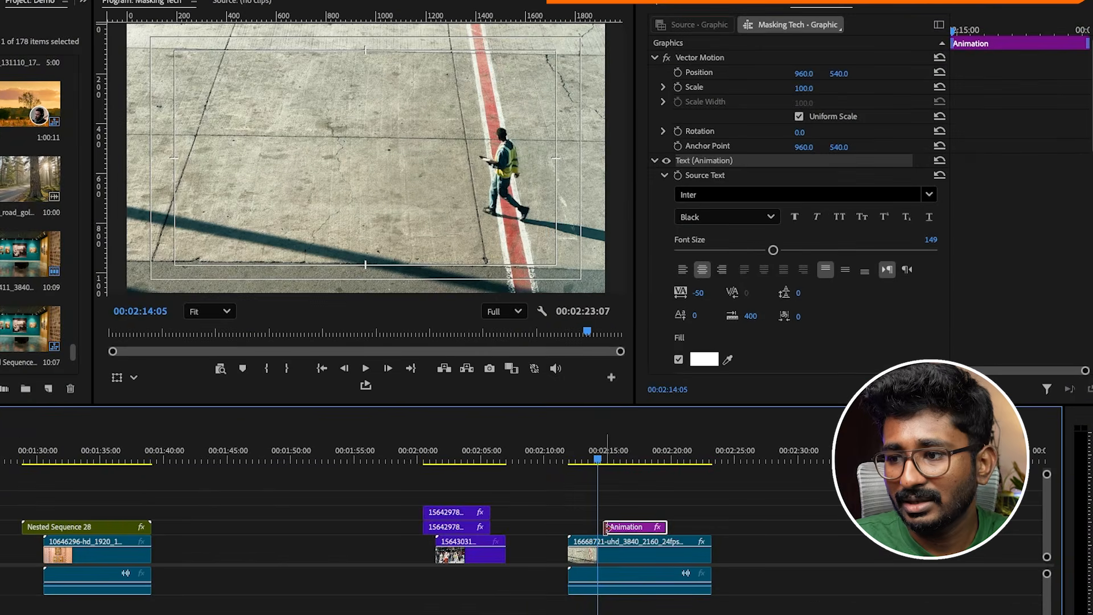
pyautogui.moveTo(607, 528); pyautogui.dragTo(599, 527)
pyautogui.click(595, 456)
pyautogui.moveTo(596, 455); pyautogui.dragTo(650, 455)
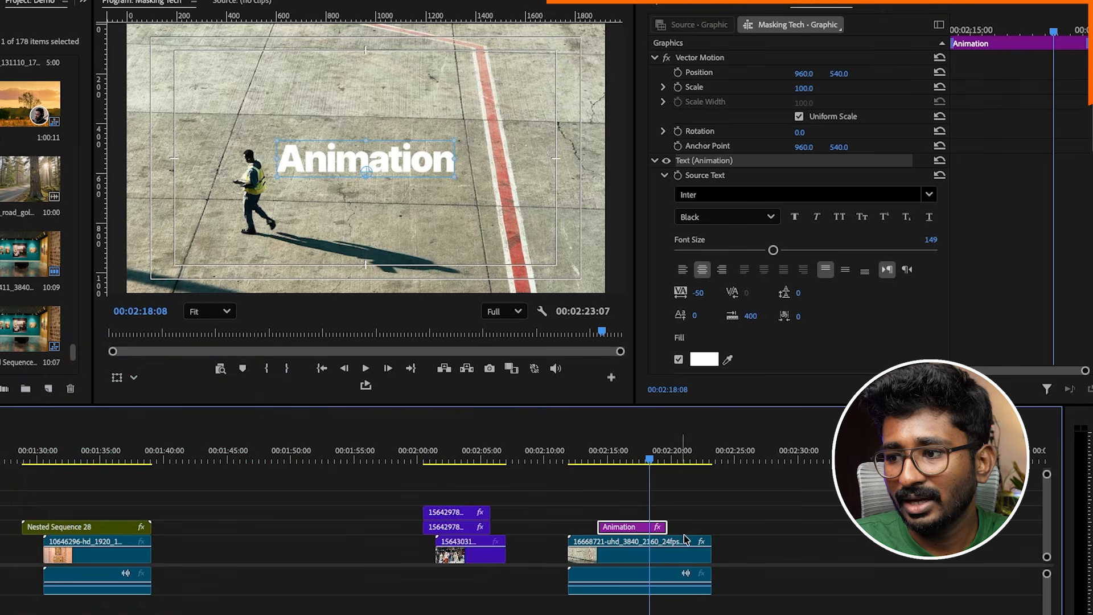
pyautogui.moveTo(674, 523); pyautogui.dragTo(712, 524)
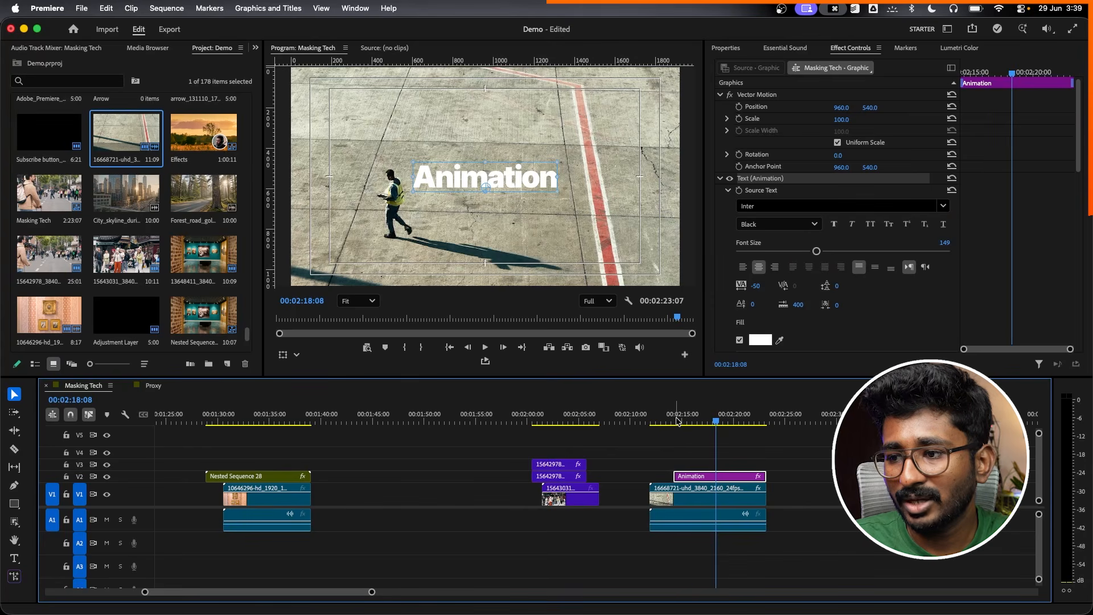
# Duplicate the walking-man video clip from V1 onto V3, above the Animation text clip
pyautogui.moveTo(678, 421); pyautogui.dragTo(674, 421)
pyautogui.click(713, 454)
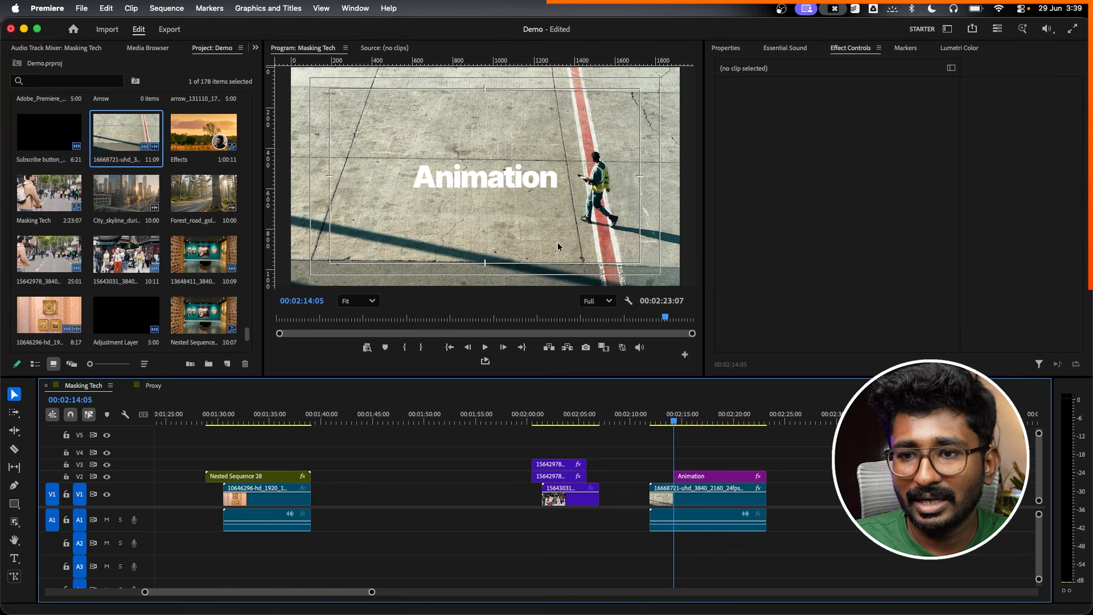
pyautogui.click(692, 501)
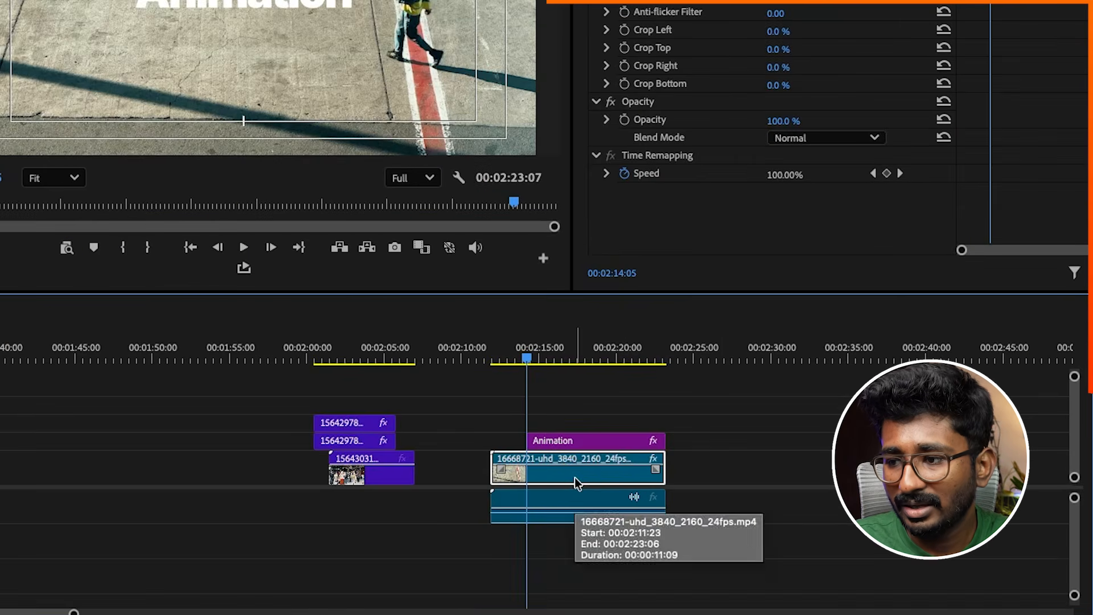
pyautogui.moveTo(663, 494); pyautogui.dragTo(662, 448)
pyautogui.moveTo(573, 419); pyautogui.dragTo(572, 415)
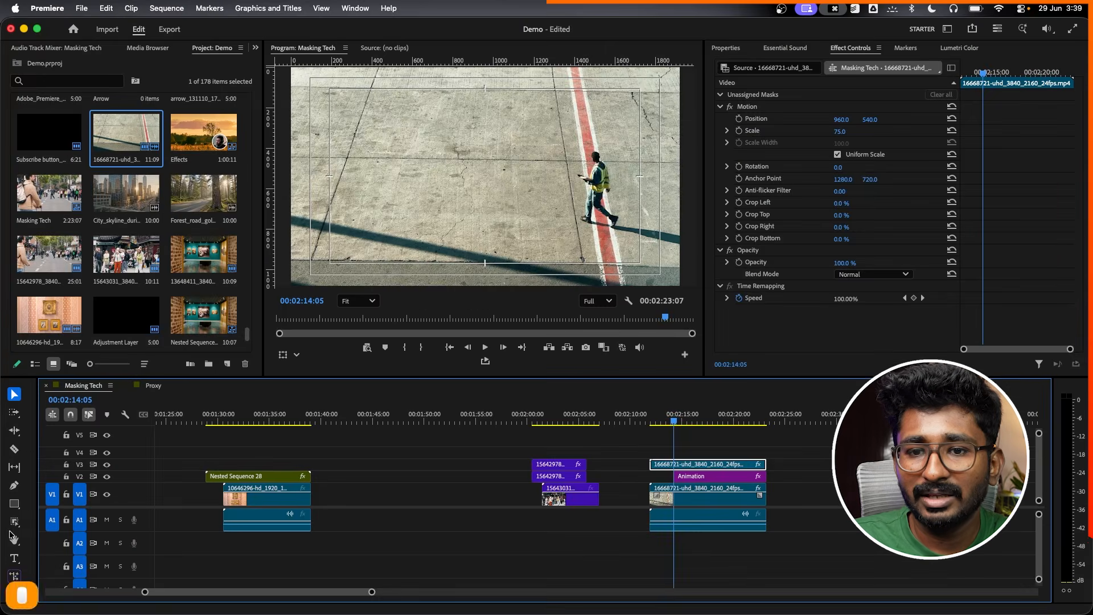
# Create an object mask of the walking man on the V3 clip, track it in both directions, and check the tracked mask
pyautogui.click(29, 441)
pyautogui.click(846, 269)
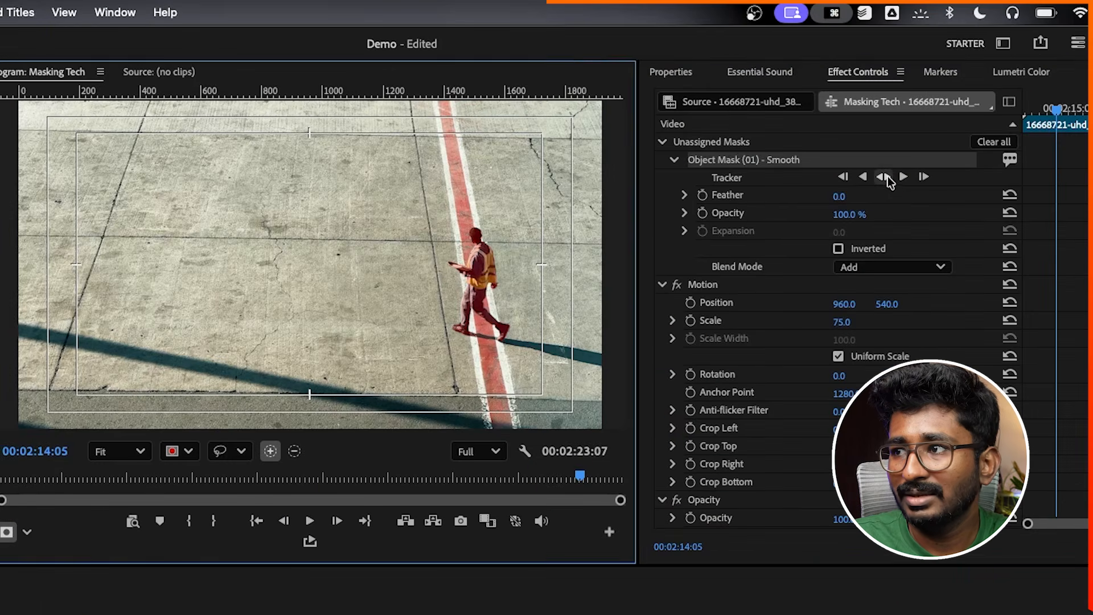
pyautogui.click(870, 118)
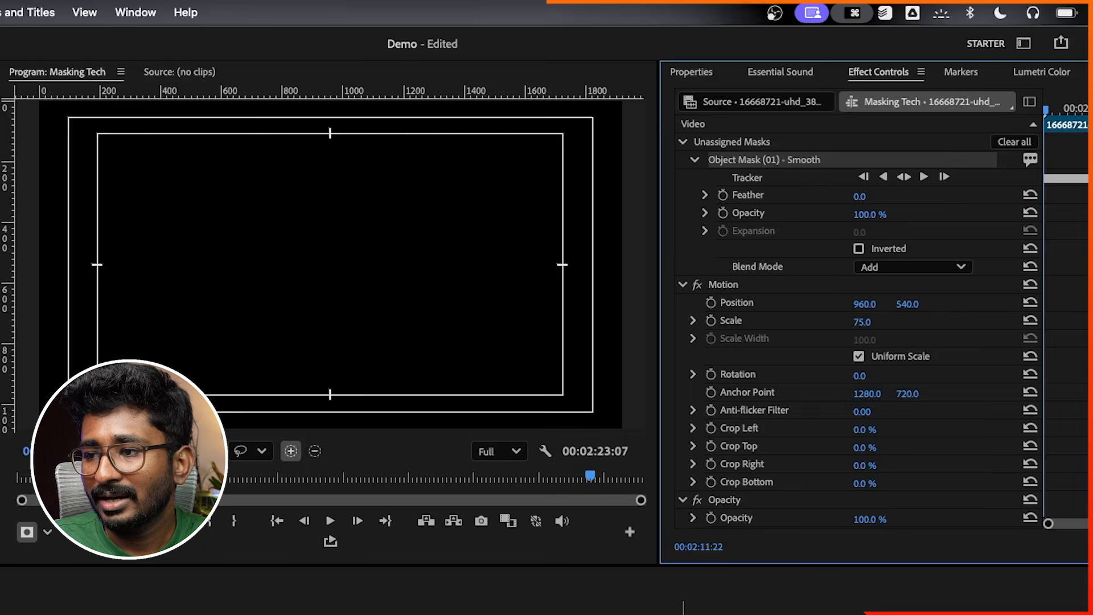
pyautogui.click(629, 609)
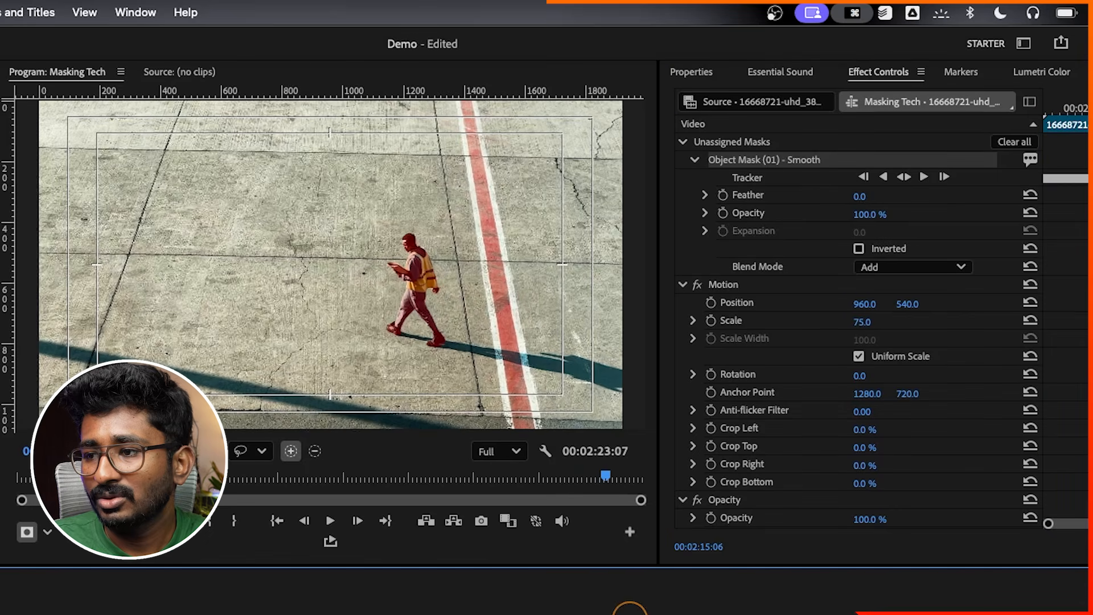
# Change the man's object mask to an opacity mask and scrub through to check him passing in front of the text
pyautogui.rightClick(806, 161)
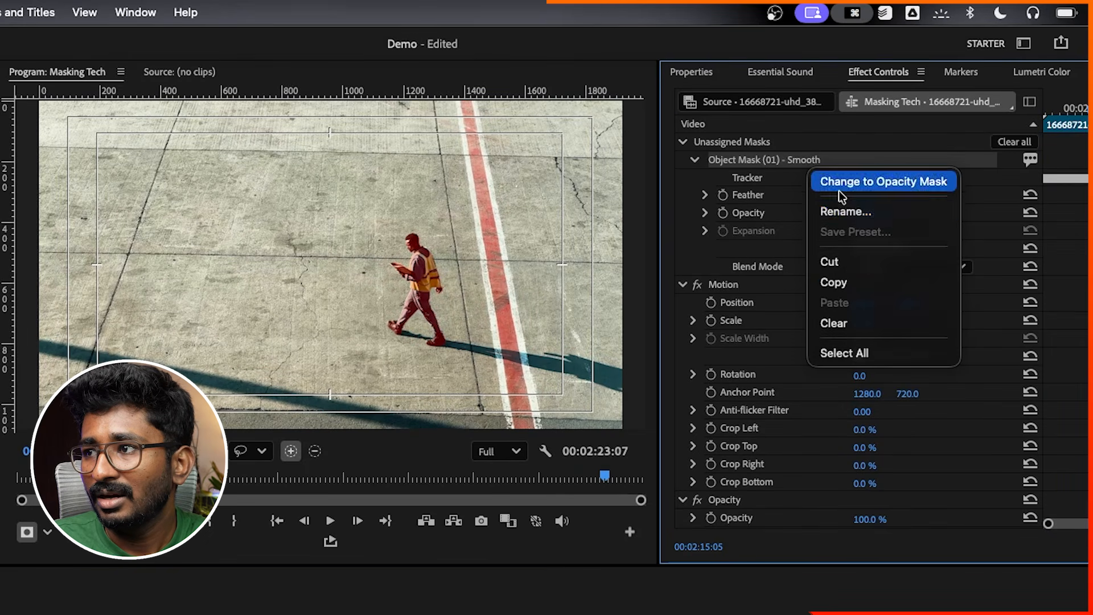
pyautogui.click(884, 182)
pyautogui.scroll(-1, 814, 336)
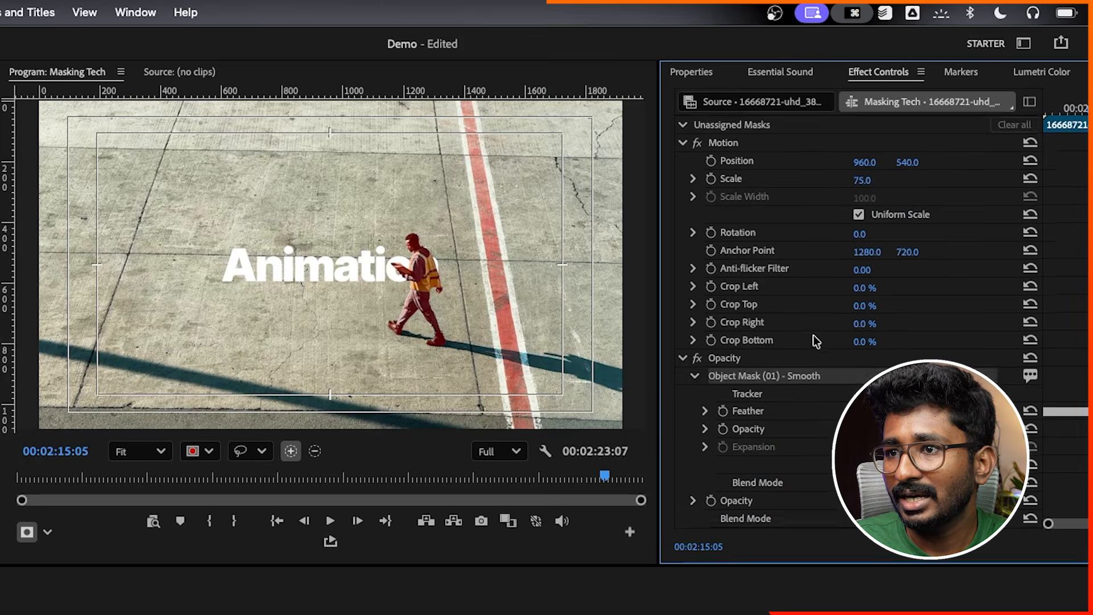
pyautogui.scroll(-5, 815, 338)
pyautogui.moveTo(1078, 111); pyautogui.dragTo(1046, 91)
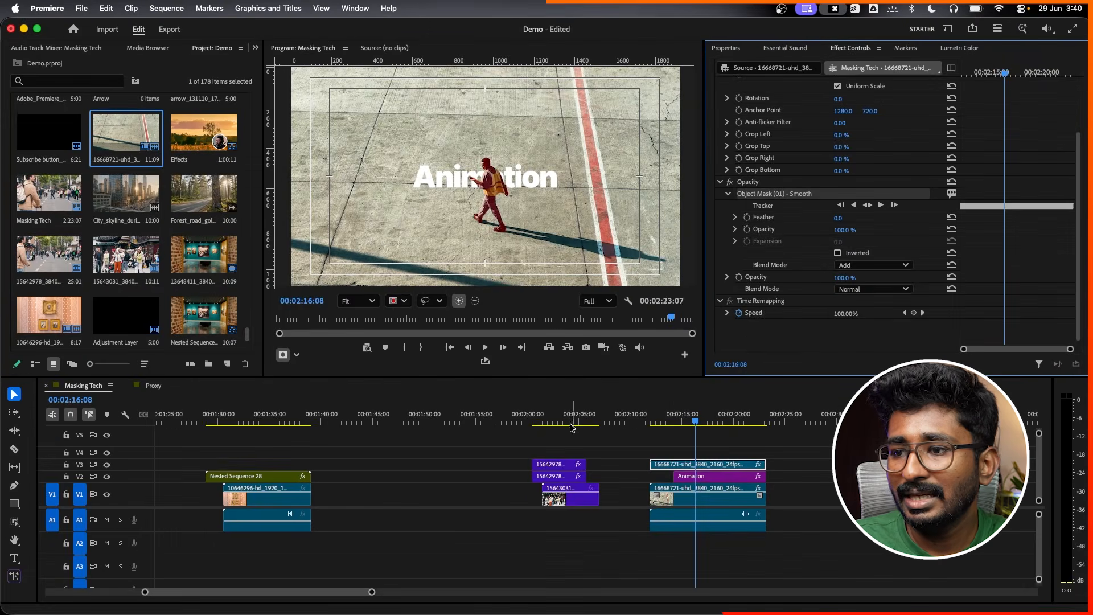
pyautogui.moveTo(572, 428); pyautogui.dragTo(709, 437)
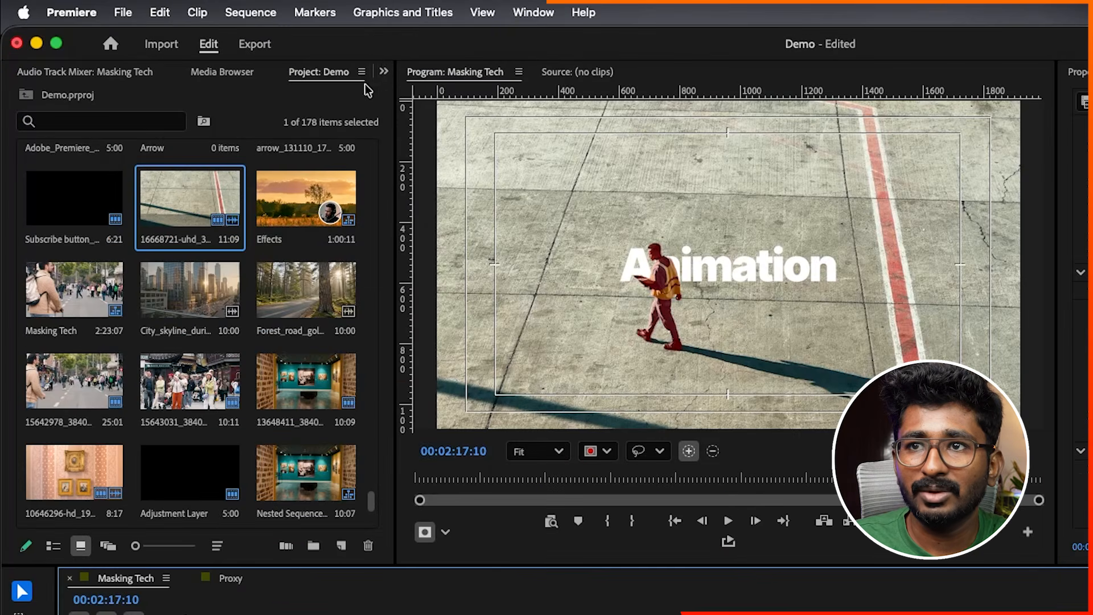
# Apply the Linear Wipe (Legacy) effect to the Animation text clip on V2
pyautogui.click(255, 47)
pyautogui.click(400, 97)
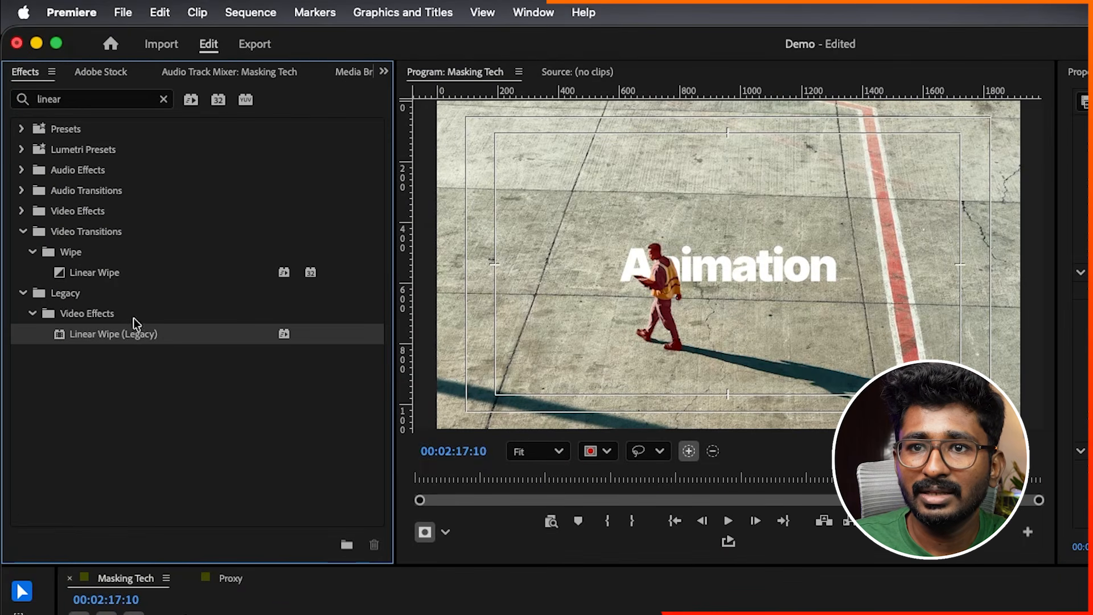
pyautogui.moveTo(131, 346); pyautogui.dragTo(707, 481)
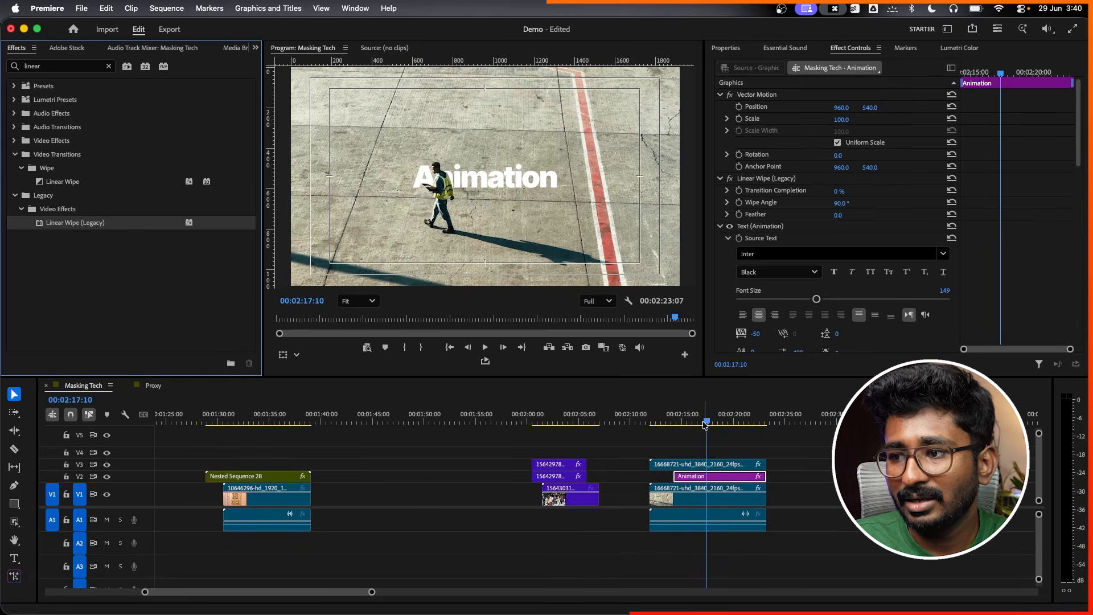
# Start keyframing the text wipe's Transition Completion at 00:02:16:00 with a value of 55%
pyautogui.click(699, 414)
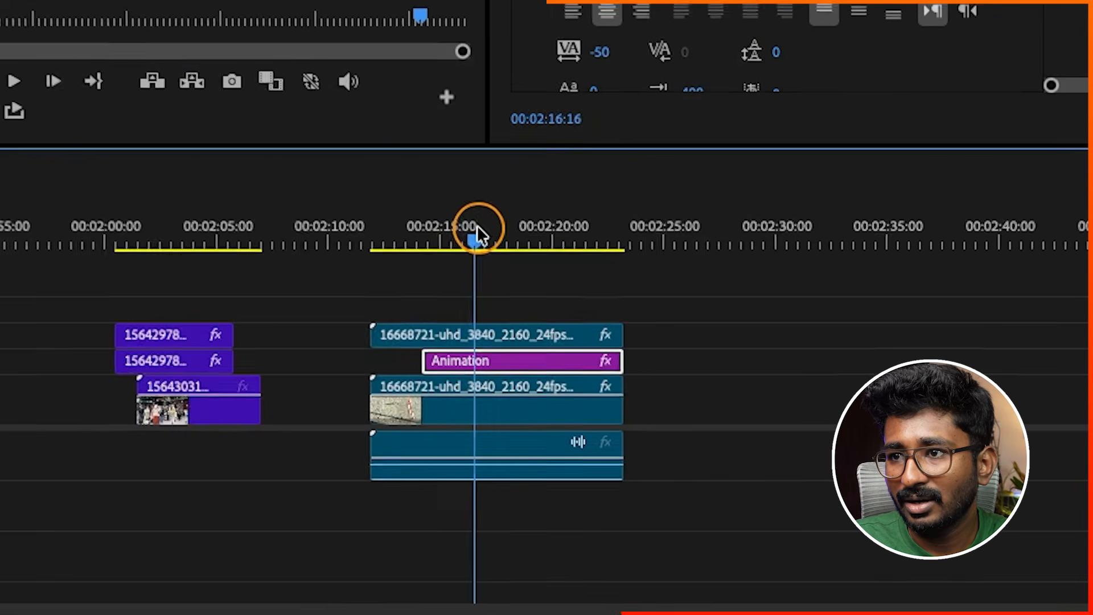
pyautogui.moveTo(477, 224); pyautogui.dragTo(466, 221)
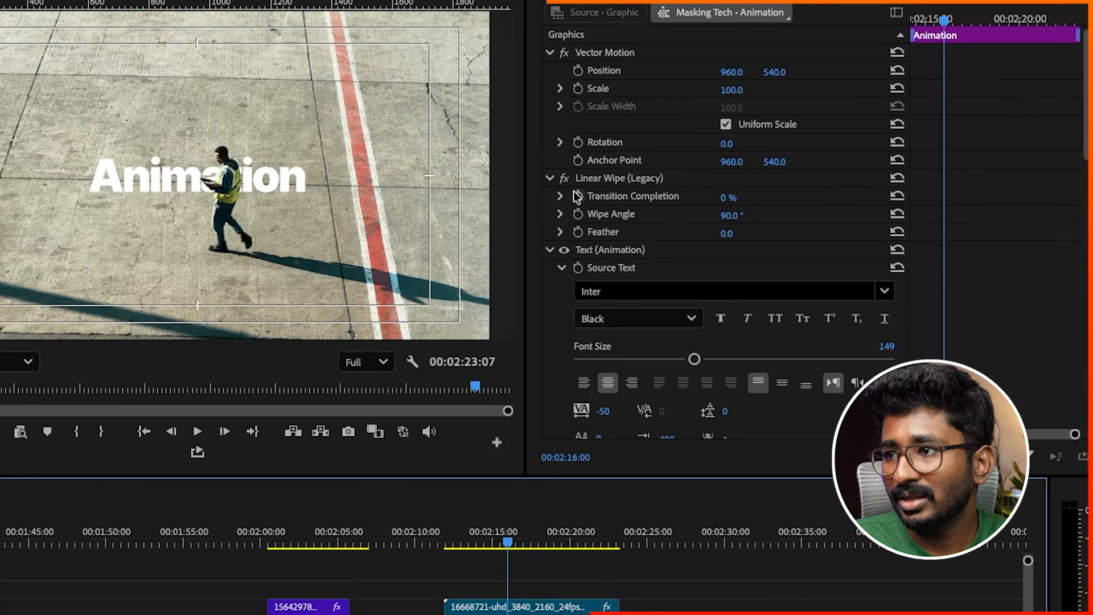
pyautogui.click(579, 197)
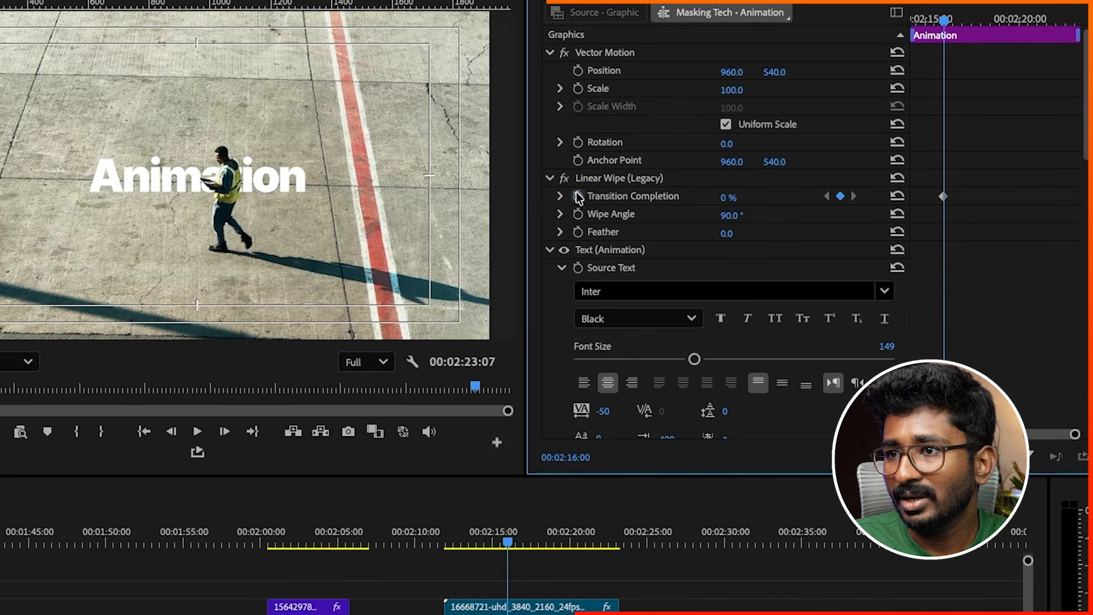
pyautogui.moveTo(722, 198); pyautogui.dragTo(722, 198)
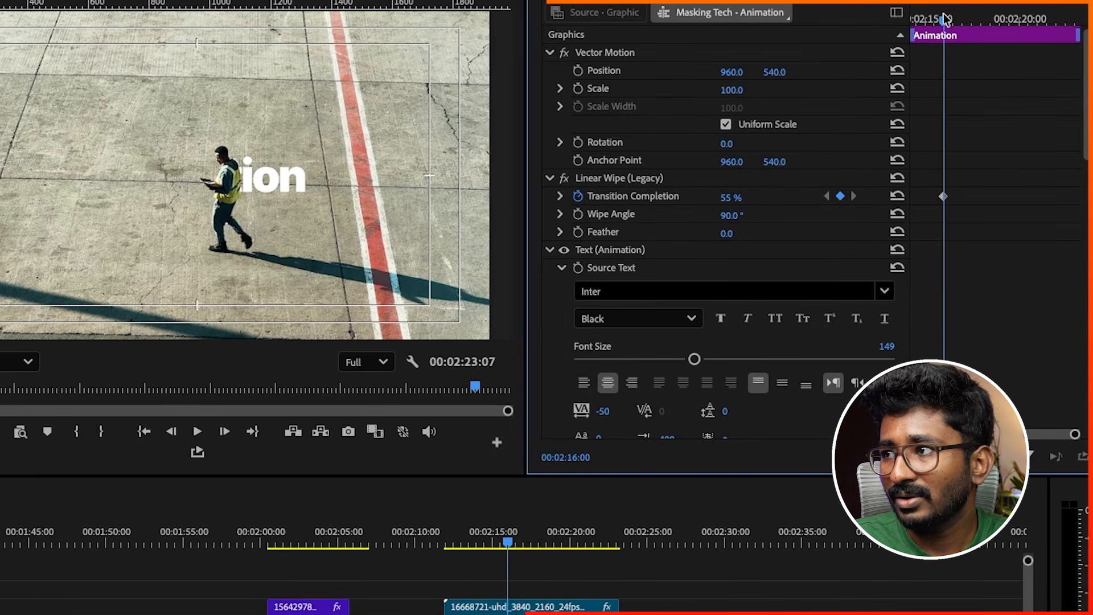
# Add a Transition Completion keyframe of 100% at 00:02:15:03 and play back the text reveal
pyautogui.moveTo(945, 22); pyautogui.dragTo(929, 23)
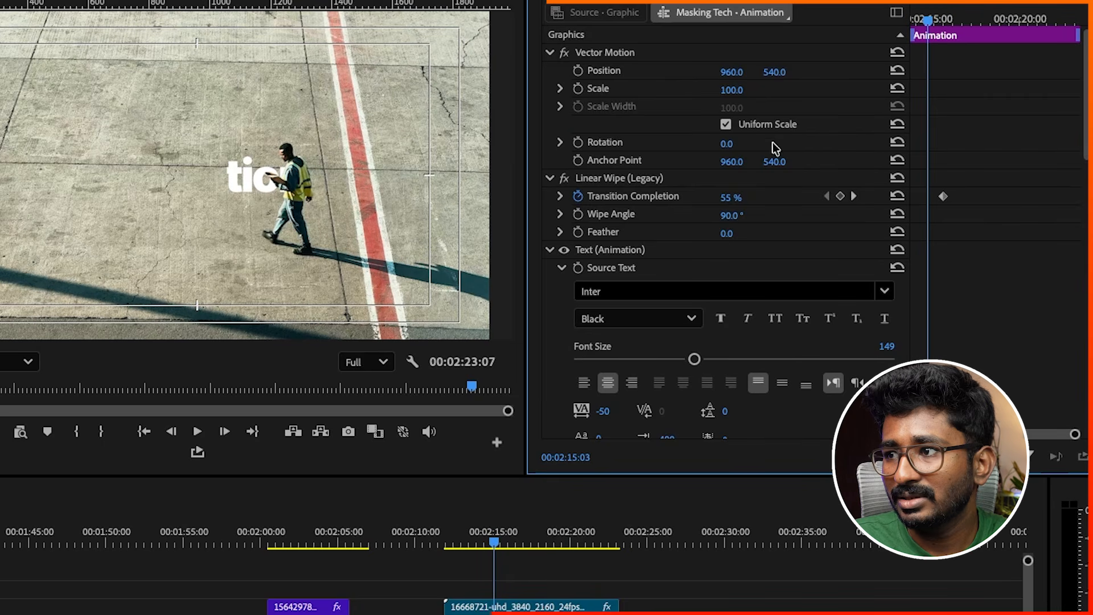
pyautogui.moveTo(721, 197); pyautogui.dragTo(721, 197)
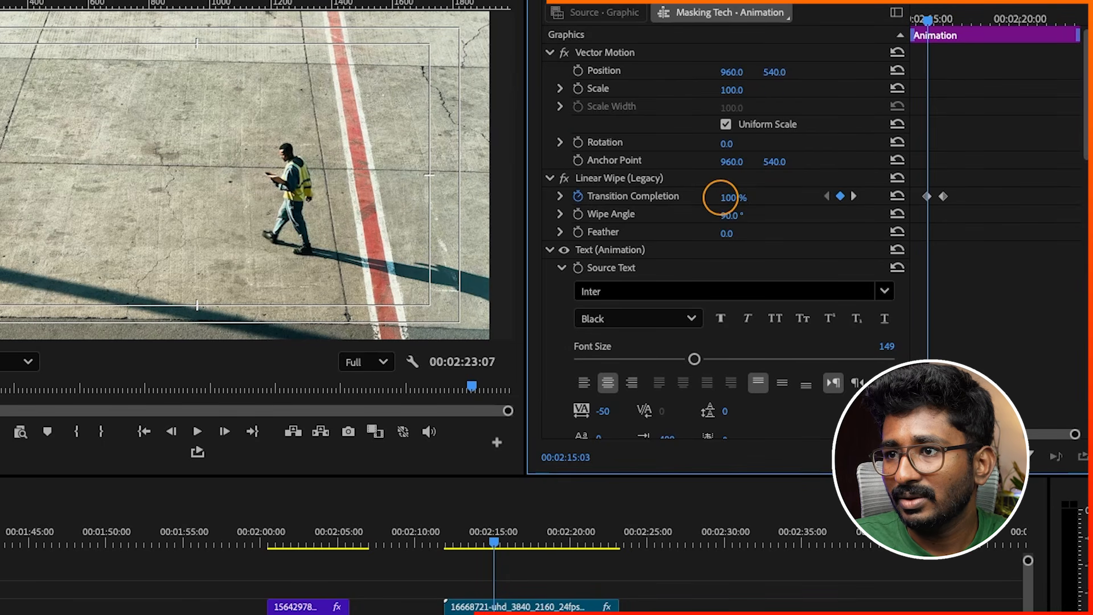
pyautogui.press('space')
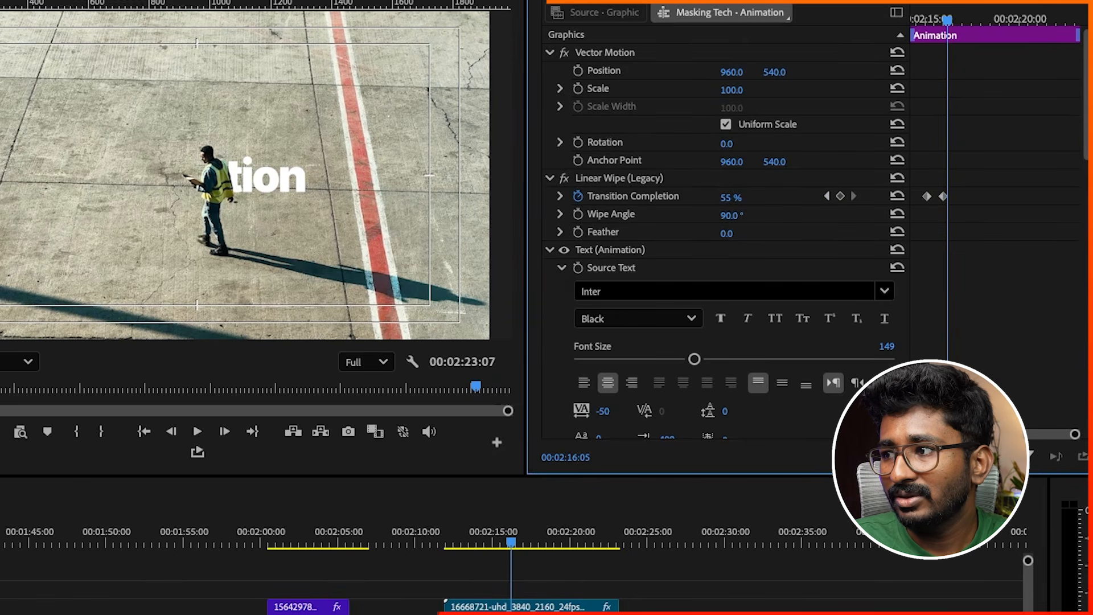
# Add a Transition Completion keyframe of 65% at 00:02:15:09, between the two existing keyframes
pyautogui.scroll(-2, 1049, 391)
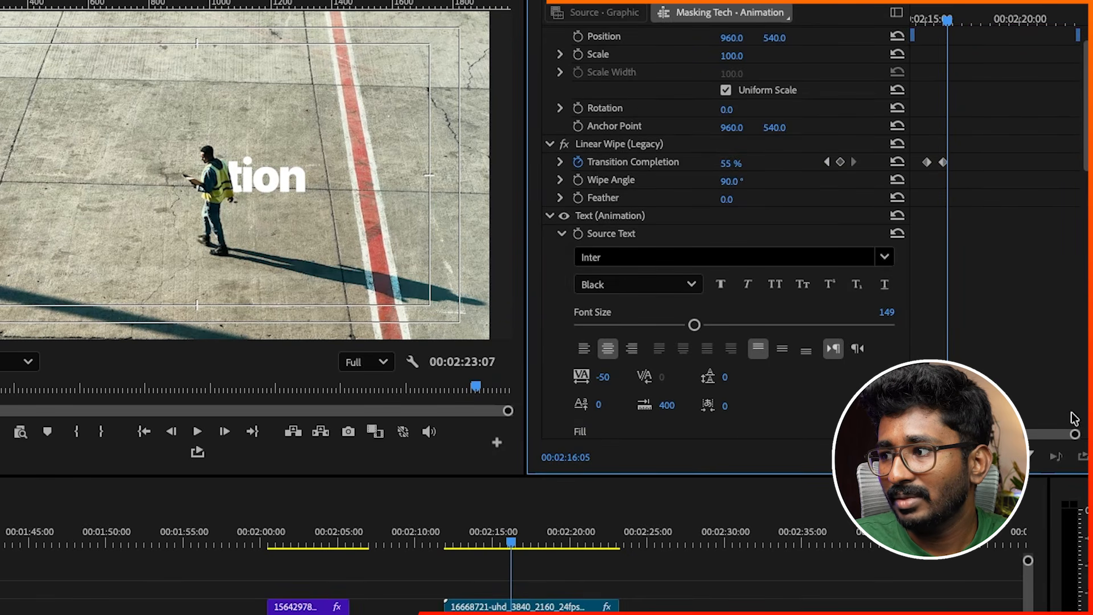
pyautogui.moveTo(1074, 437); pyautogui.dragTo(961, 435)
pyautogui.moveTo(1045, 21); pyautogui.dragTo(1001, 20)
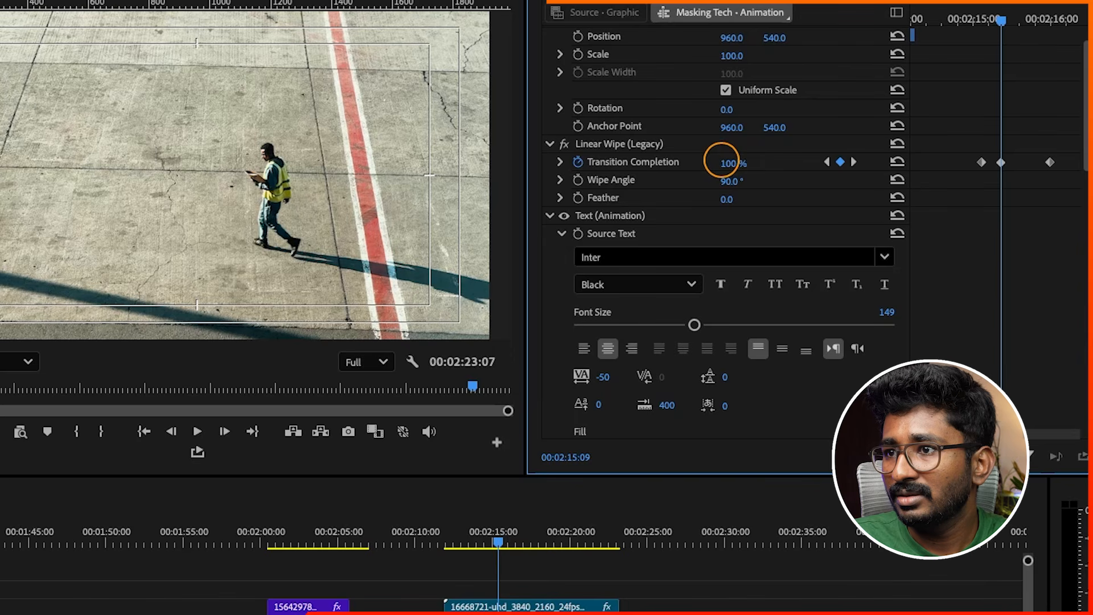
pyautogui.moveTo(721, 160); pyautogui.dragTo(721, 160)
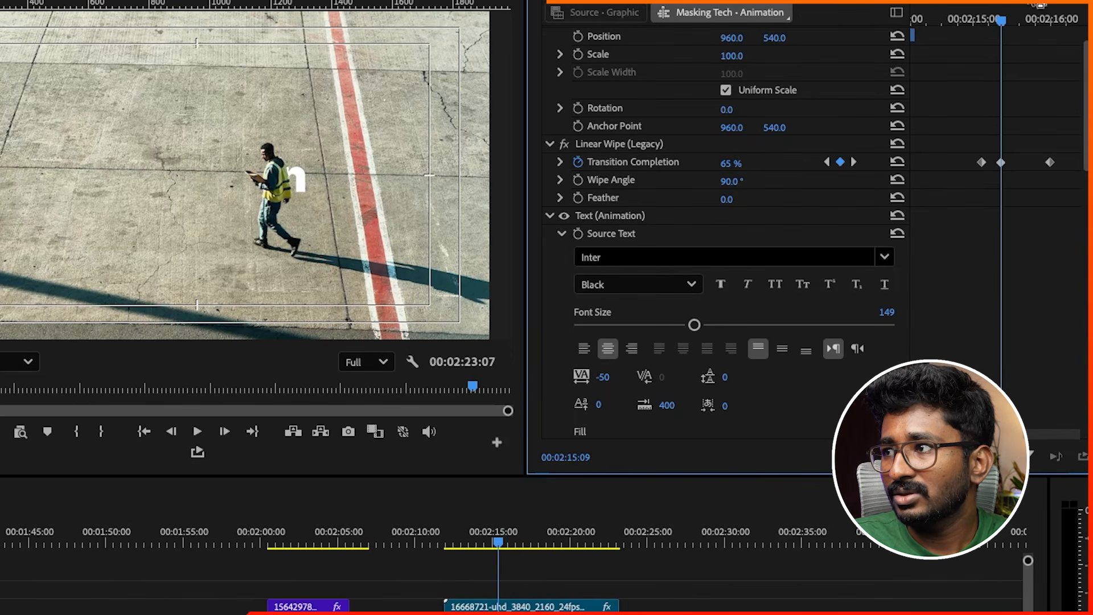
# Add a Transition Completion keyframe of 48% at 00:02:16:11 to the text's Linear Wipe
pyautogui.moveTo(1004, 23); pyautogui.dragTo(1076, 23)
pyautogui.hscroll(4, 995, 228)
pyautogui.hscroll(-1, 996, 228)
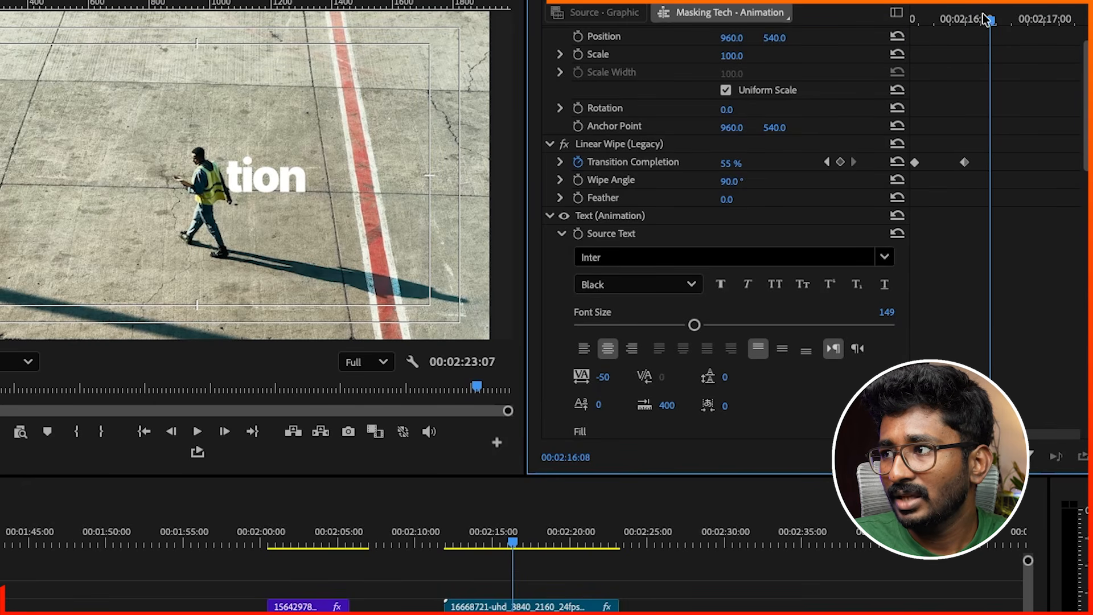
pyautogui.moveTo(991, 22); pyautogui.dragTo(1005, 26)
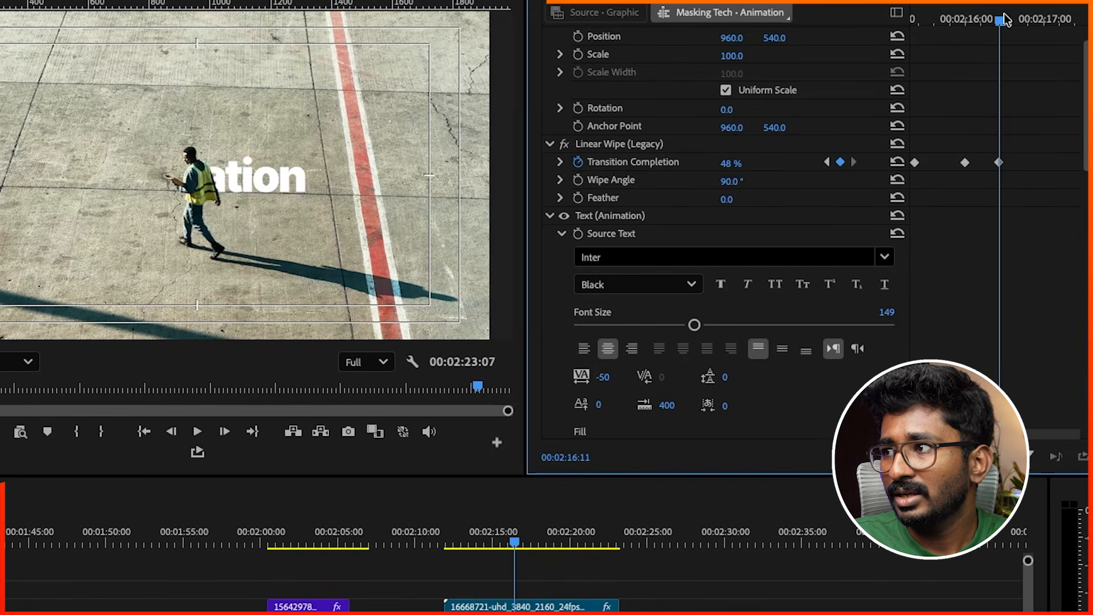
# Add Transition Completion keyframes of 43% at 00:02:17:00 and 22% at 00:02:17:20 so the wipe follows the walking man
pyautogui.moveTo(1000, 20); pyautogui.dragTo(1044, 21)
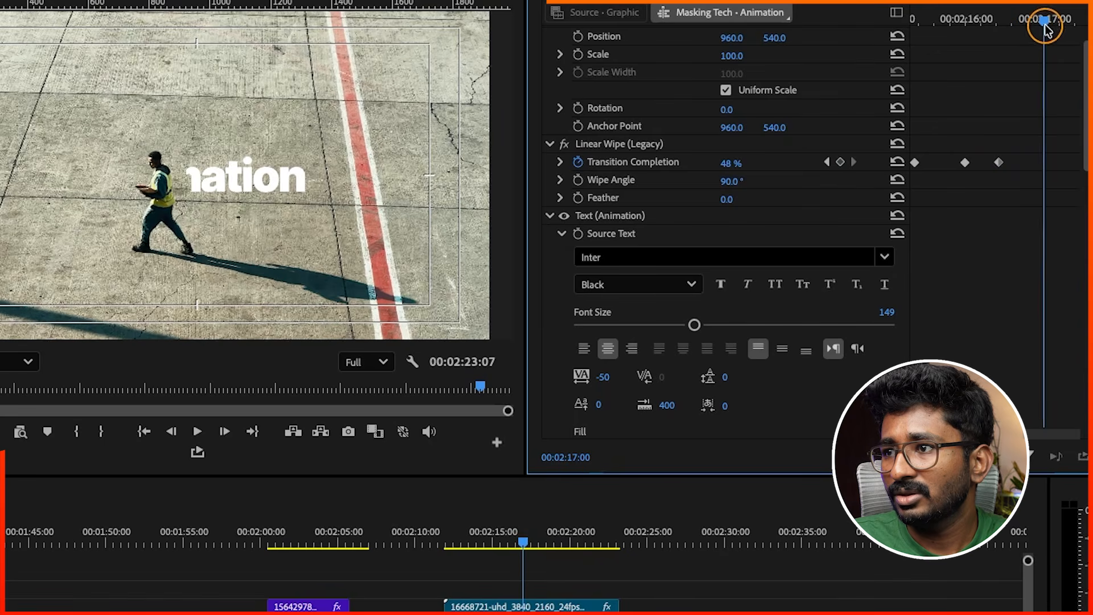
pyautogui.moveTo(733, 158); pyautogui.dragTo(730, 157)
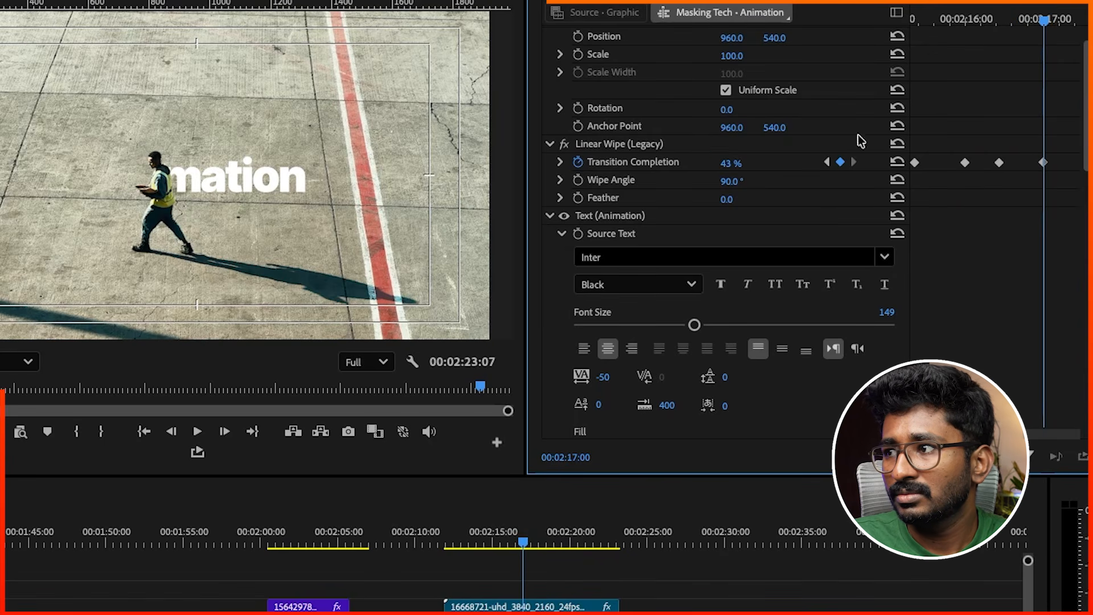
pyautogui.moveTo(1062, 20); pyautogui.dragTo(1083, 31)
pyautogui.moveTo(729, 163); pyautogui.dragTo(724, 163)
pyautogui.moveTo(1063, 22); pyautogui.dragTo(1037, 21)
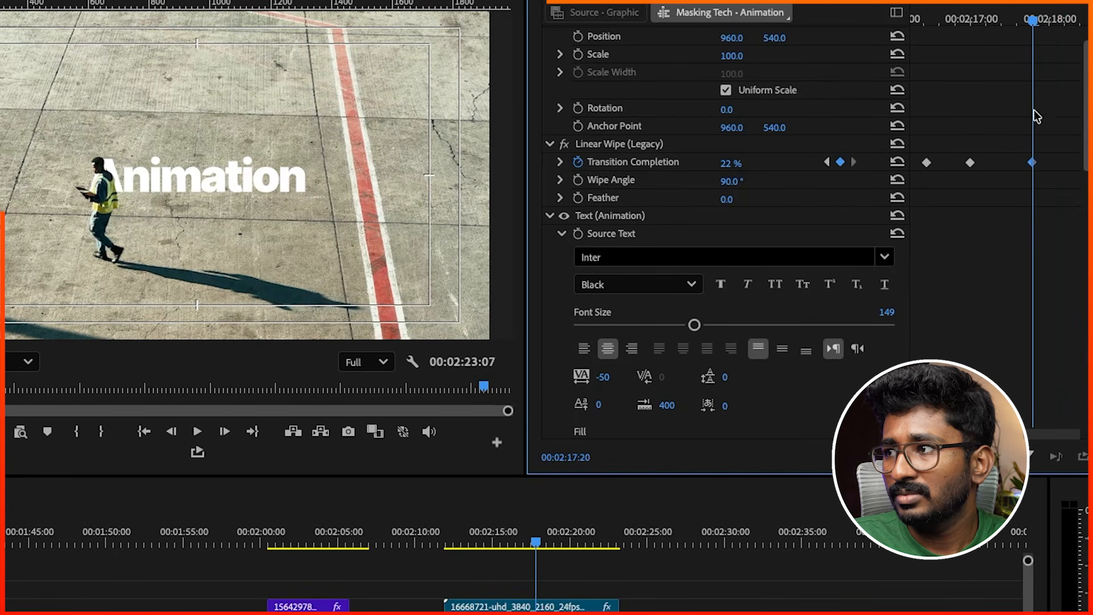
# Refine the text wipe with Transition Completion keyframes at 00:02:17:08 and, with a value of 37%, at 00:02:17:12
pyautogui.moveTo(1030, 13); pyautogui.dragTo(999, 20)
pyautogui.click(734, 164)
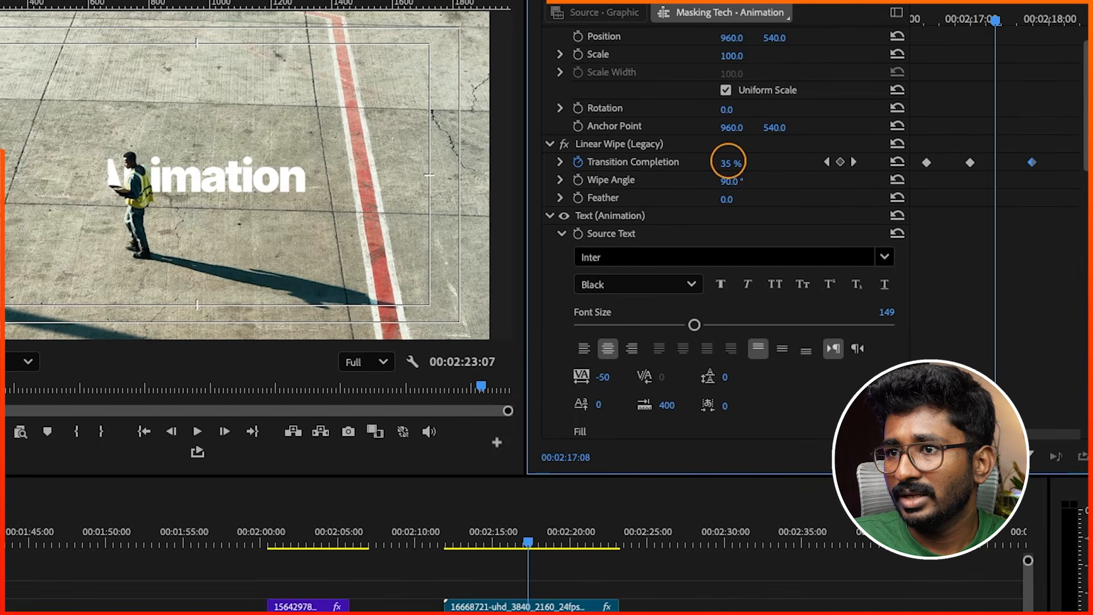
pyautogui.moveTo(995, 18); pyautogui.dragTo(1011, 34)
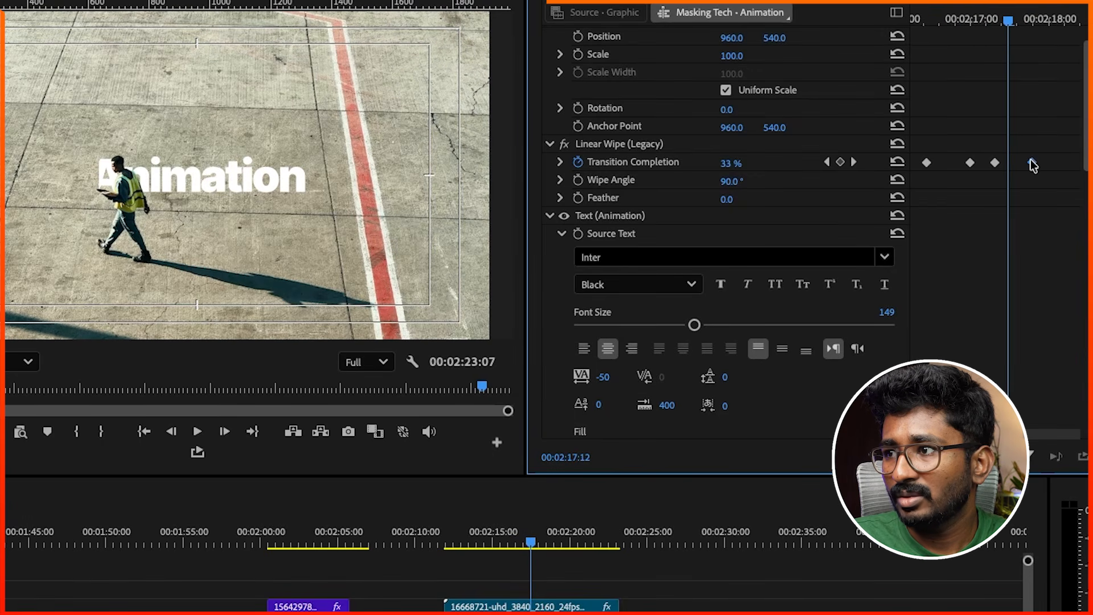
pyautogui.moveTo(729, 163); pyautogui.dragTo(731, 163)
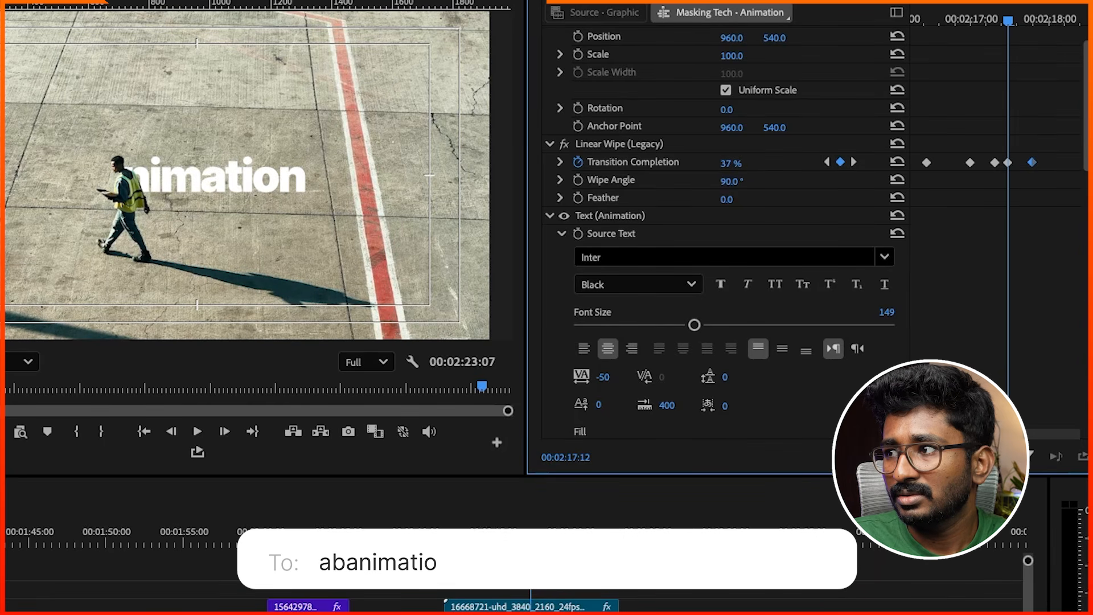
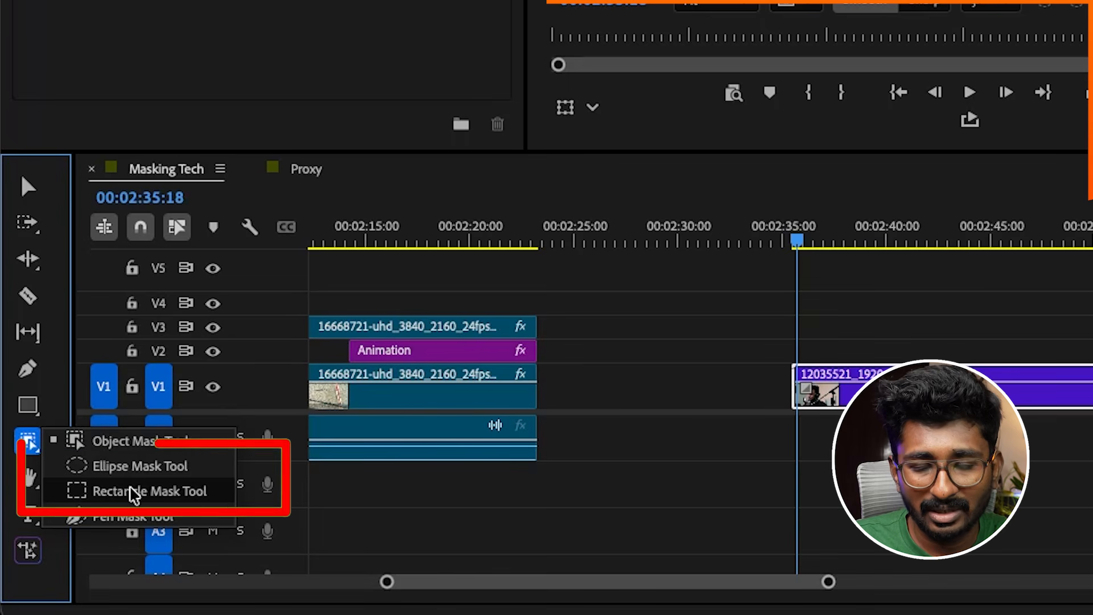
# Draw an ellipse mask over the man's face at 00:02:35:18 and track it both forward and backward
pyautogui.click(134, 464)
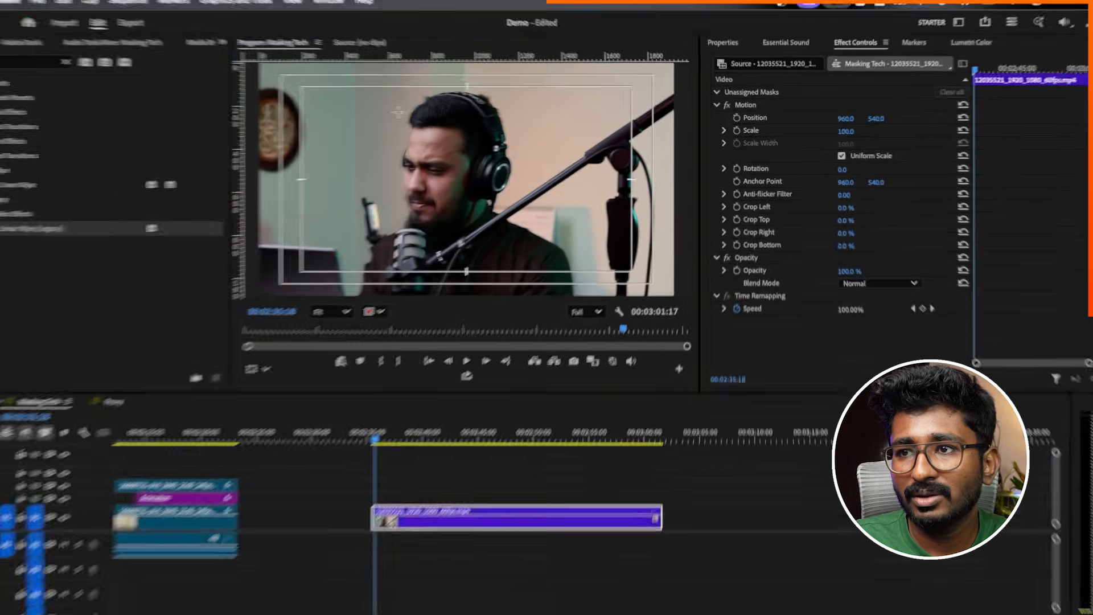
pyautogui.moveTo(419, 113); pyautogui.dragTo(495, 221)
pyautogui.moveTo(301, 283); pyautogui.dragTo(308, 289)
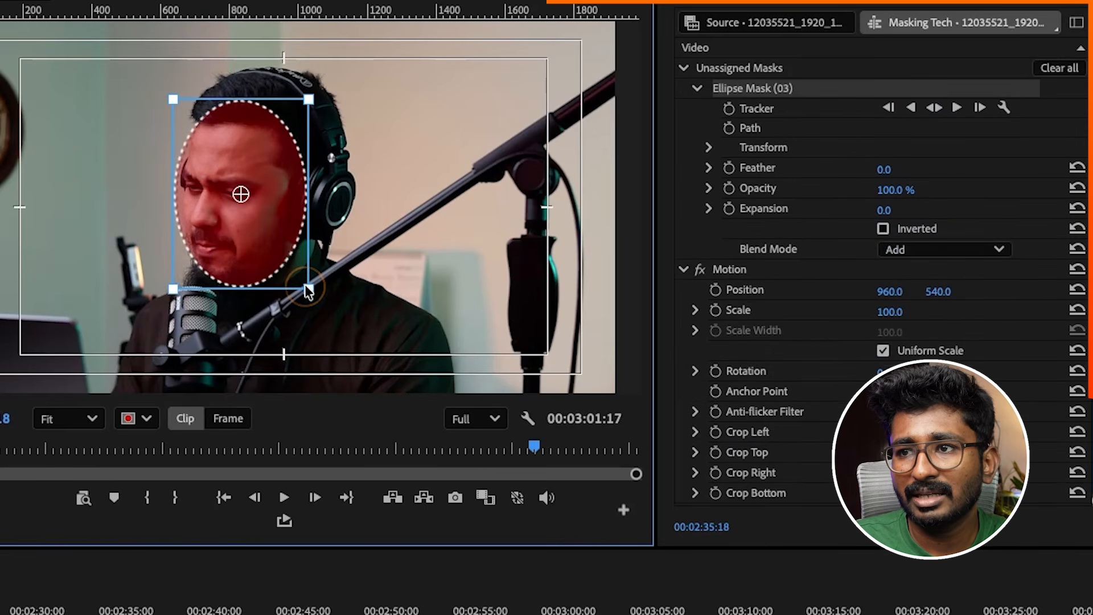
pyautogui.click(934, 107)
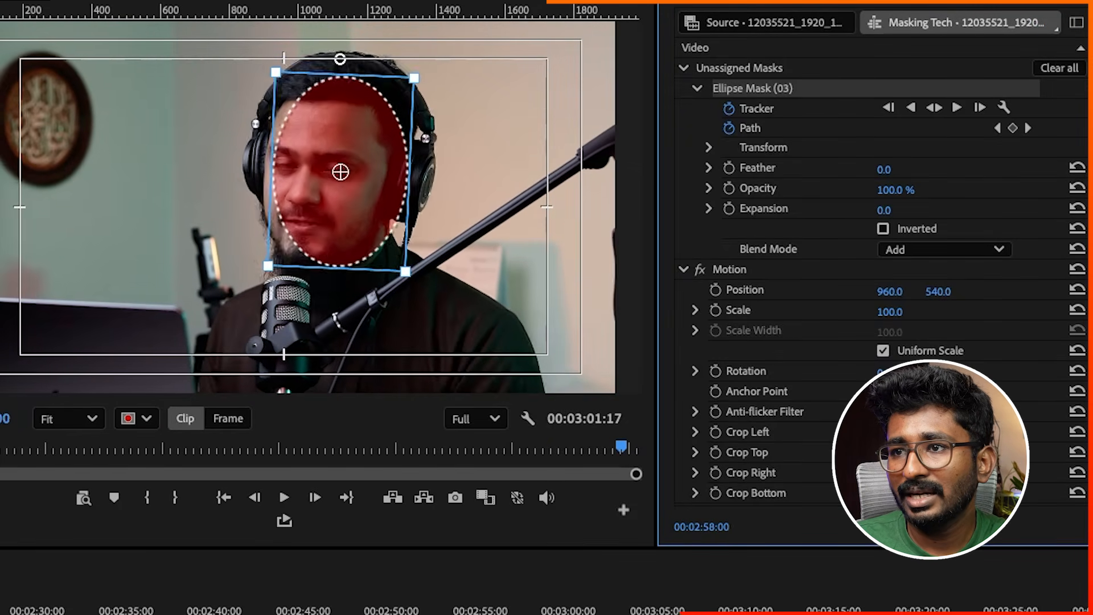
# Reposition the tracked ellipse mask over the face near 00:02:58:00 and at 00:03:00:02
pyautogui.moveTo(367, 130); pyautogui.dragTo(349, 122)
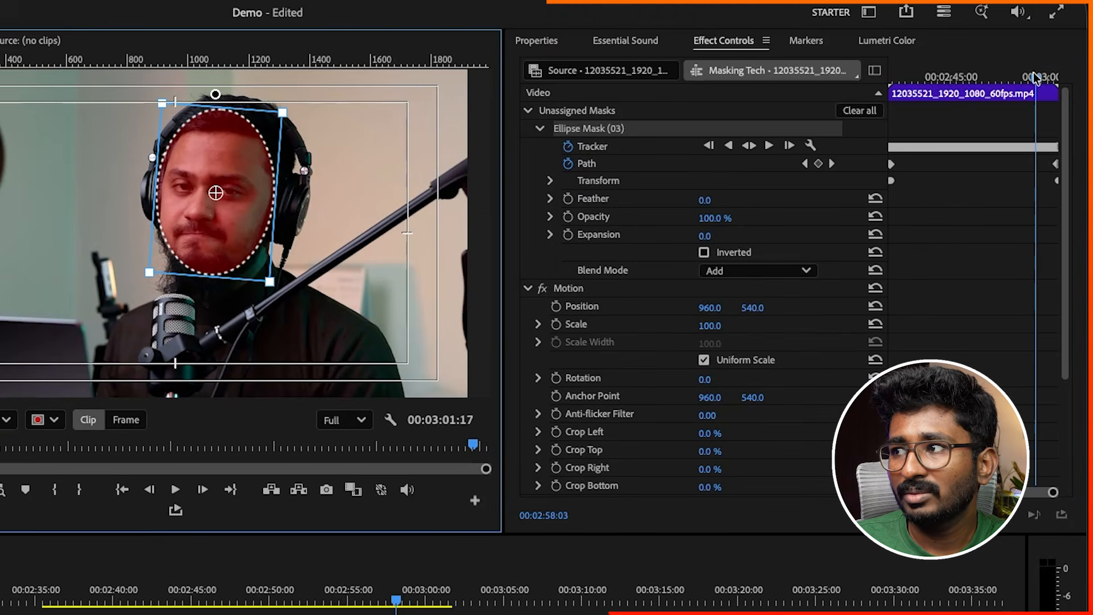
pyautogui.moveTo(1035, 77); pyautogui.dragTo(1050, 80)
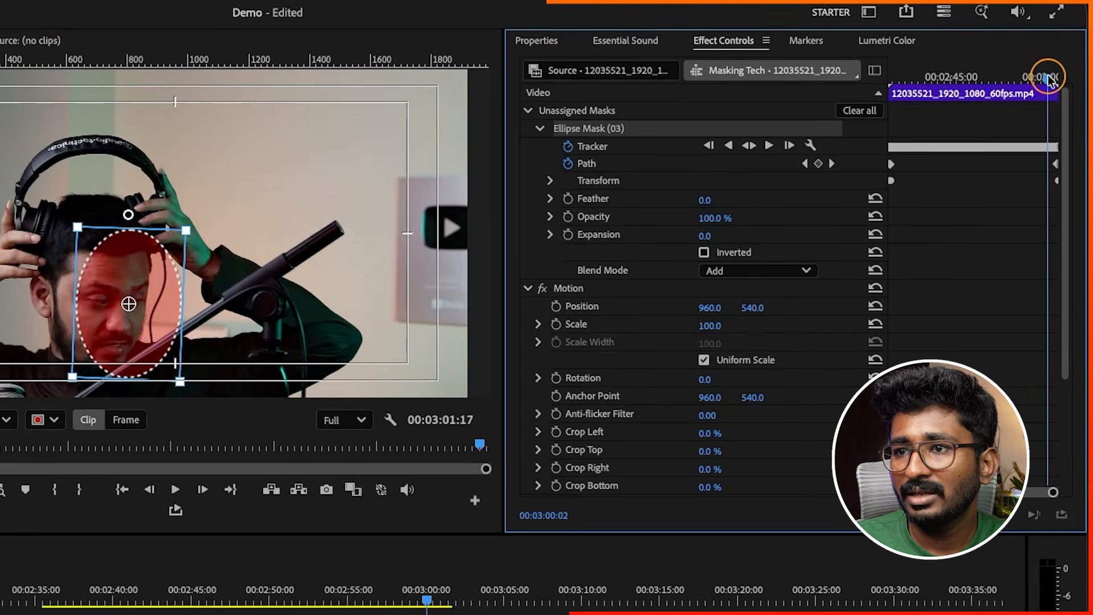
pyautogui.moveTo(128, 291); pyautogui.dragTo(101, 268)
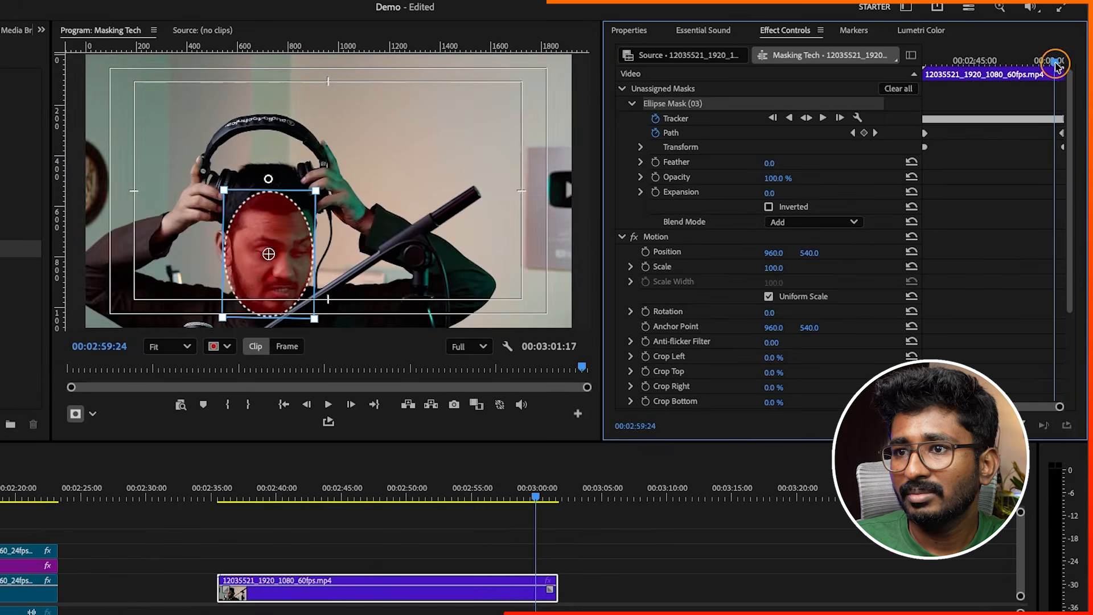
# Realign the ellipse mask with the face at 00:03:01:04 and once more at 00:03:00:02
pyautogui.moveTo(1046, 78); pyautogui.dragTo(1052, 79)
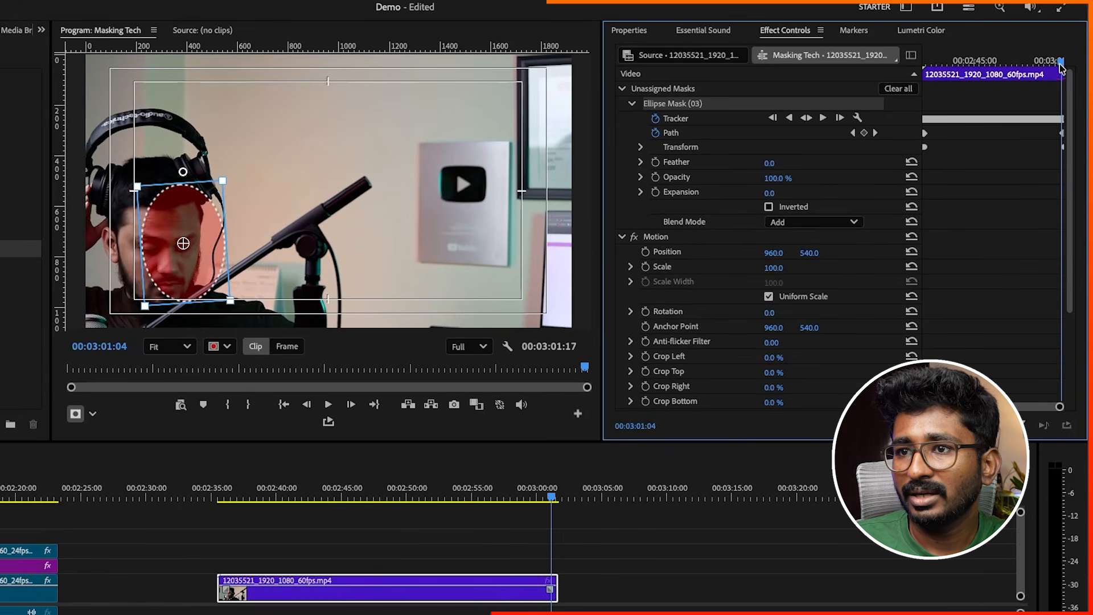
pyautogui.moveTo(187, 211); pyautogui.dragTo(160, 216)
pyautogui.moveTo(1057, 62); pyautogui.dragTo(1054, 65)
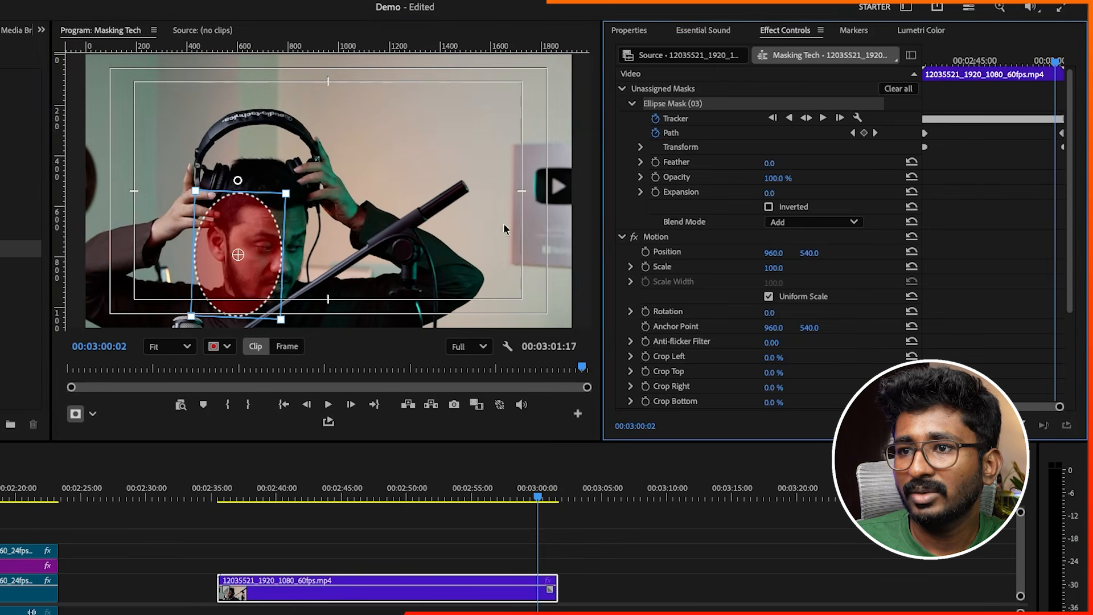
pyautogui.moveTo(257, 216); pyautogui.dragTo(281, 216)
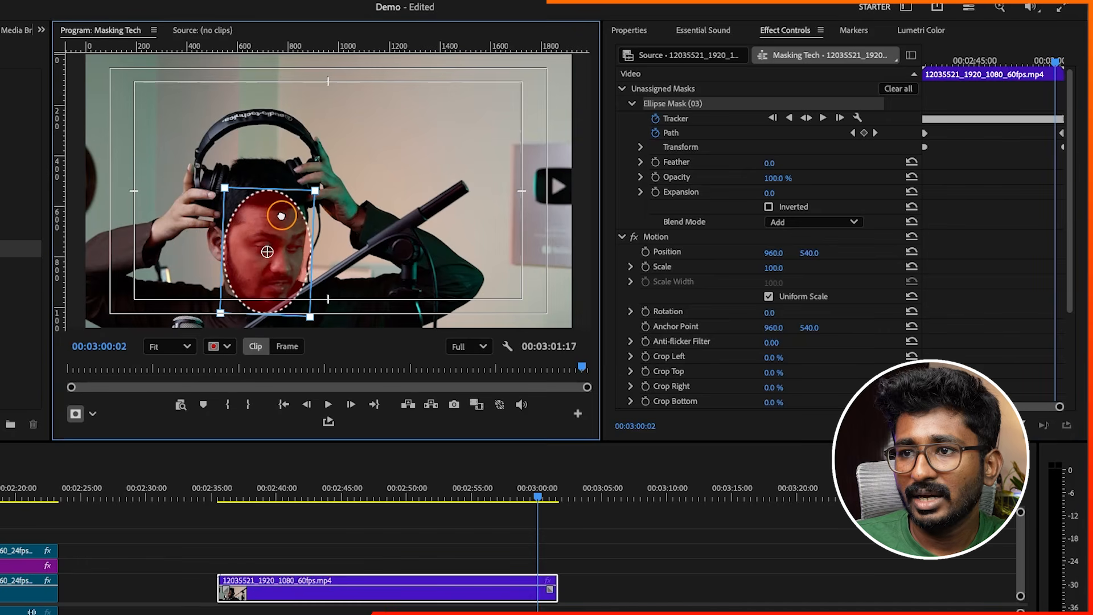
# At the start of the clip, set the ellipse mask's Feather to 78 and its Expansion to 0
pyautogui.moveTo(1055, 64); pyautogui.dragTo(934, 70)
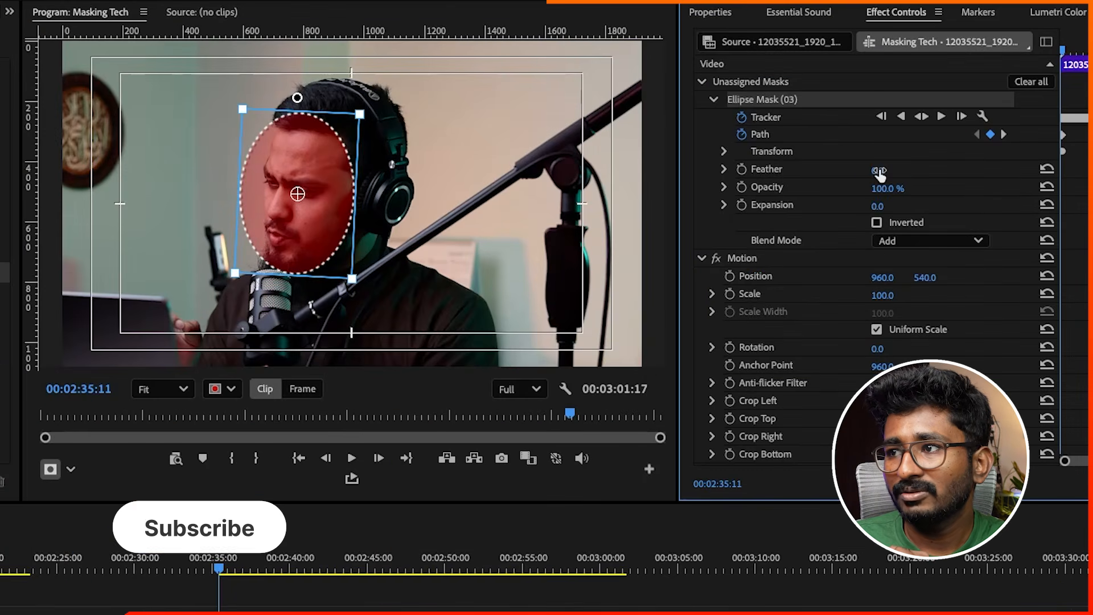
pyautogui.moveTo(840, 154); pyautogui.dragTo(880, 170)
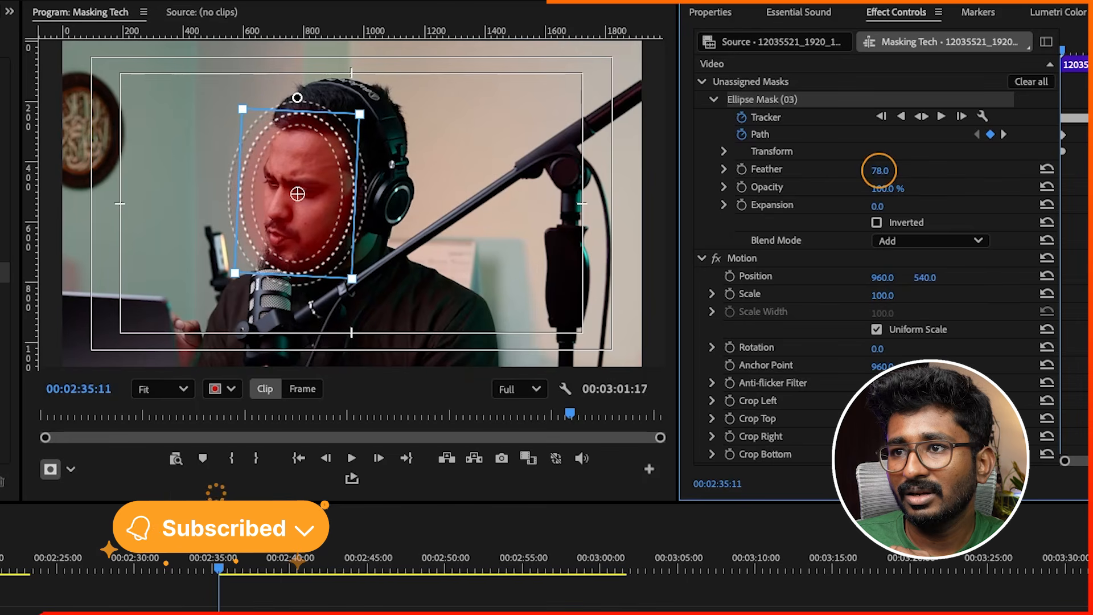
pyautogui.moveTo(879, 208); pyautogui.dragTo(879, 207)
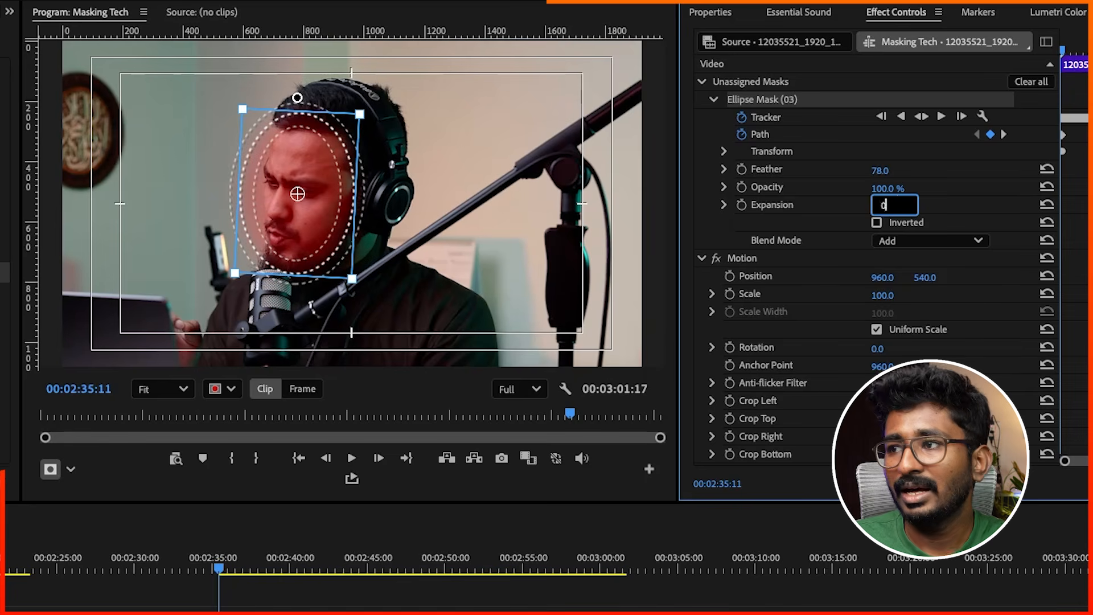
pyautogui.write('0')
pyautogui.press('Return')
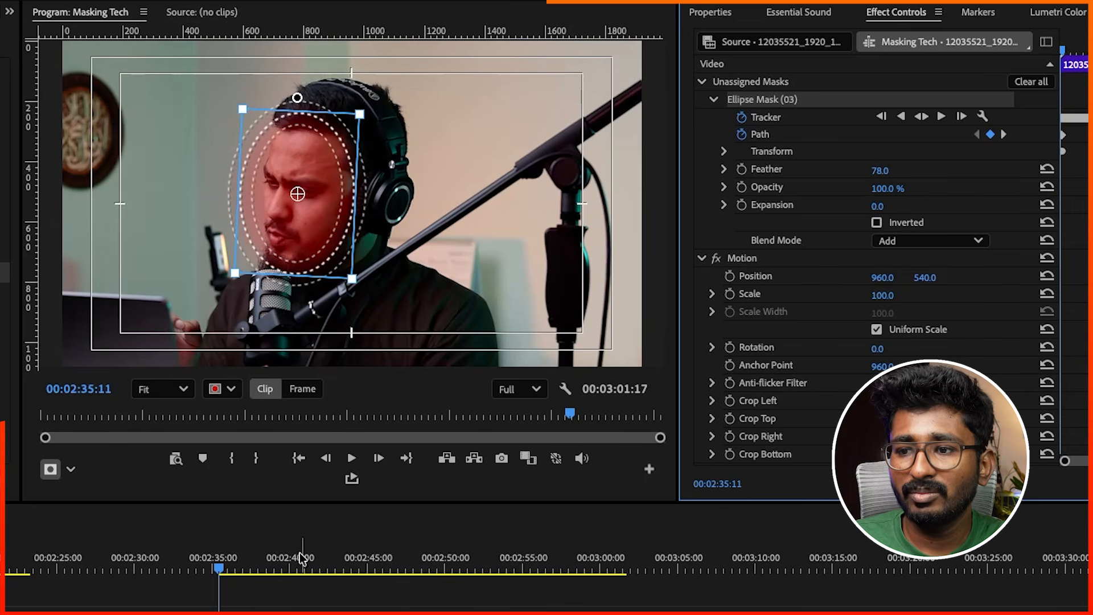
# Search the effects for "mos", apply the Stylize Mosaic effect to the face-masked clip and play it back
pyautogui.click(298, 602)
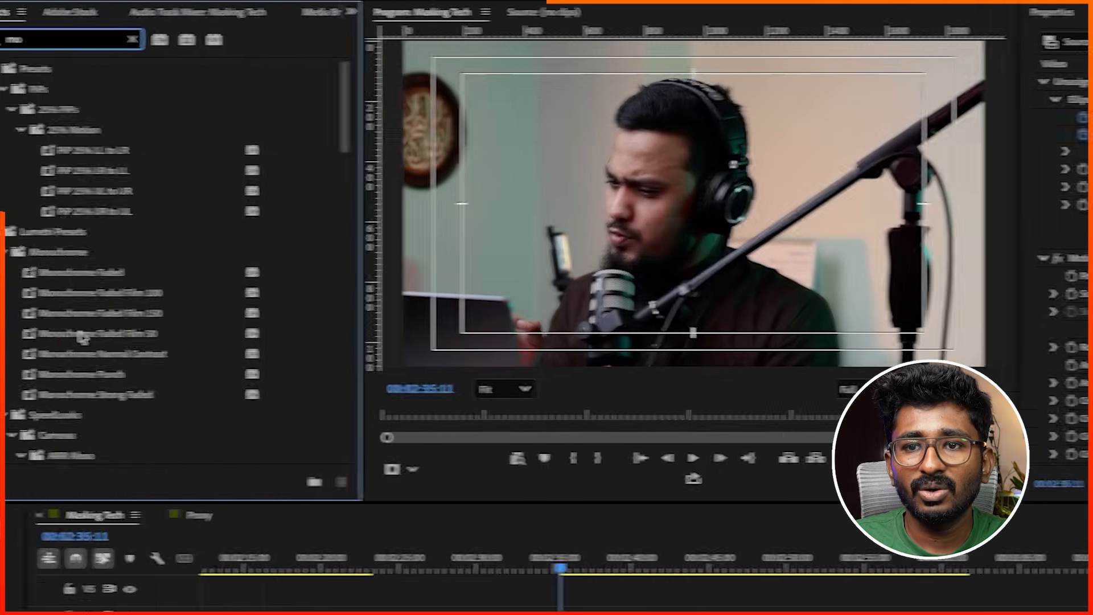
pyautogui.scroll(-10, 108, 336)
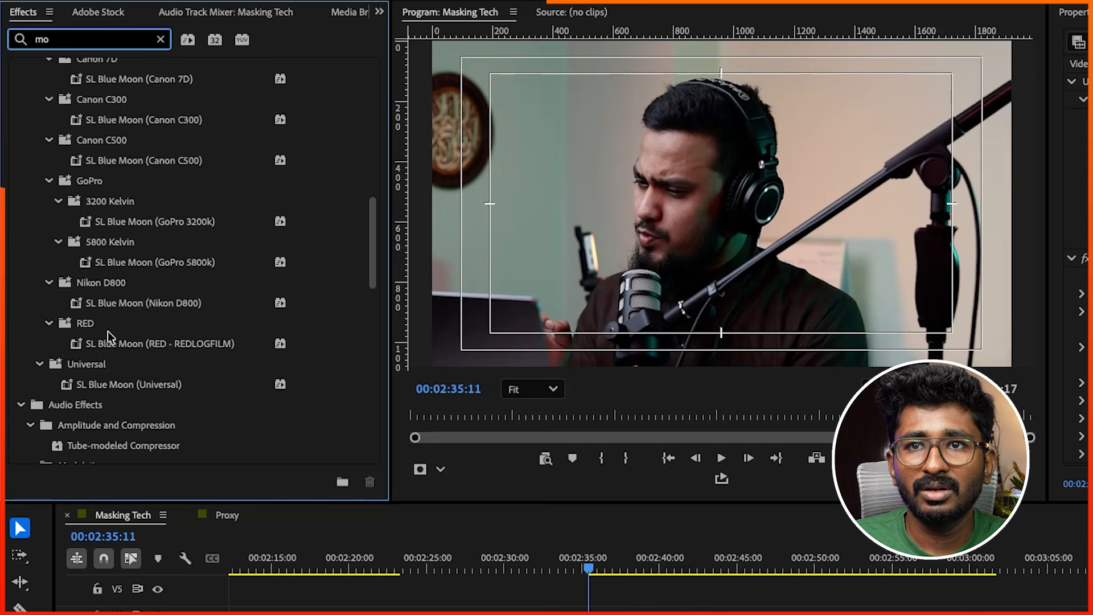
pyautogui.write('s')
pyautogui.moveTo(81, 189); pyautogui.dragTo(699, 614)
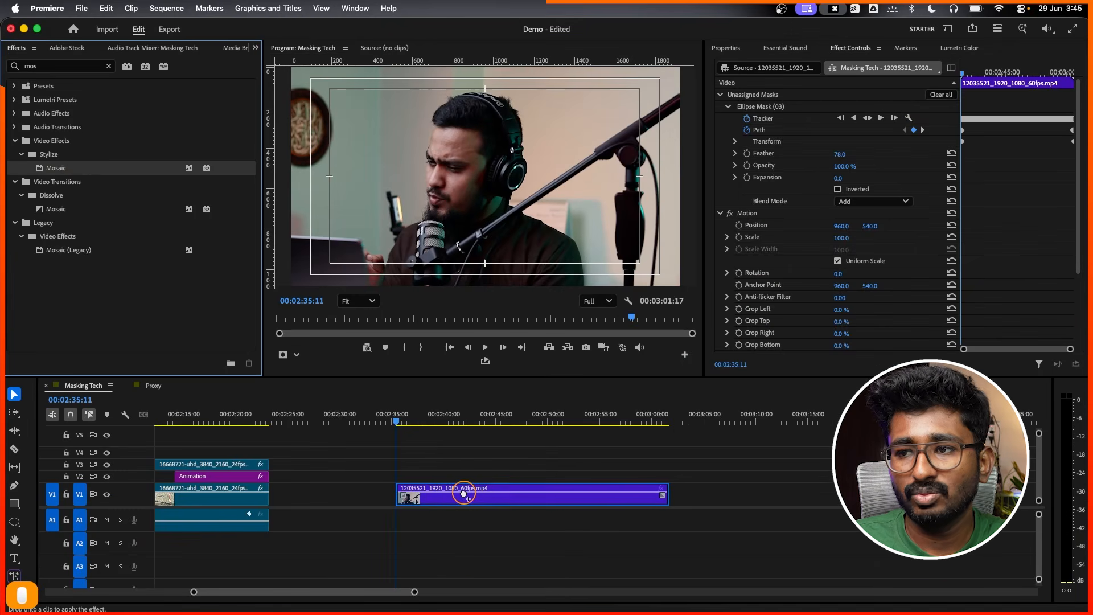
pyautogui.moveTo(464, 494); pyautogui.dragTo(464, 494)
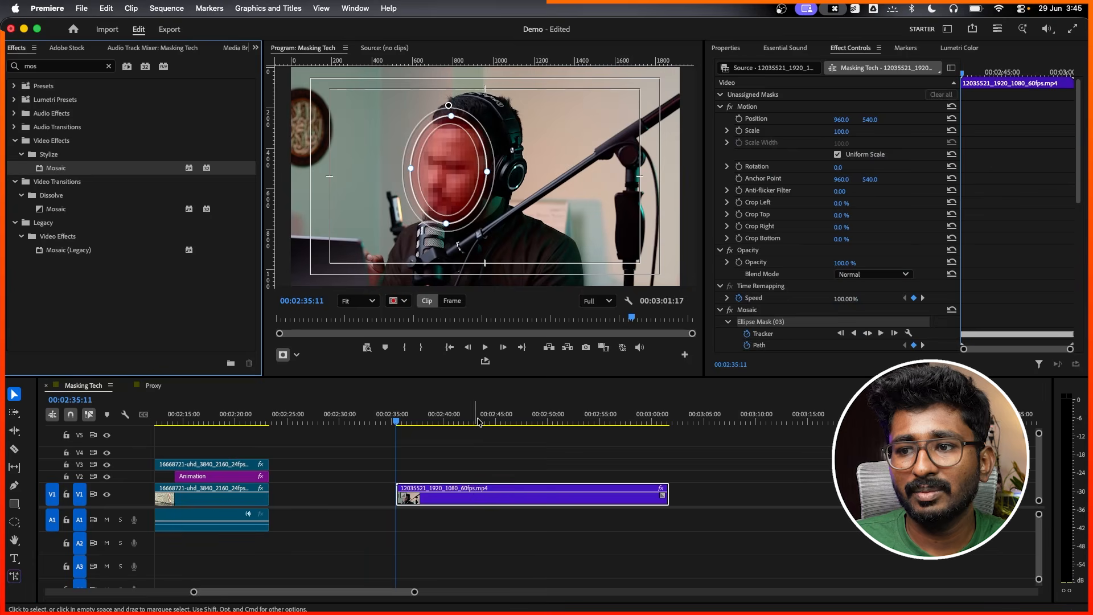
pyautogui.click(471, 454)
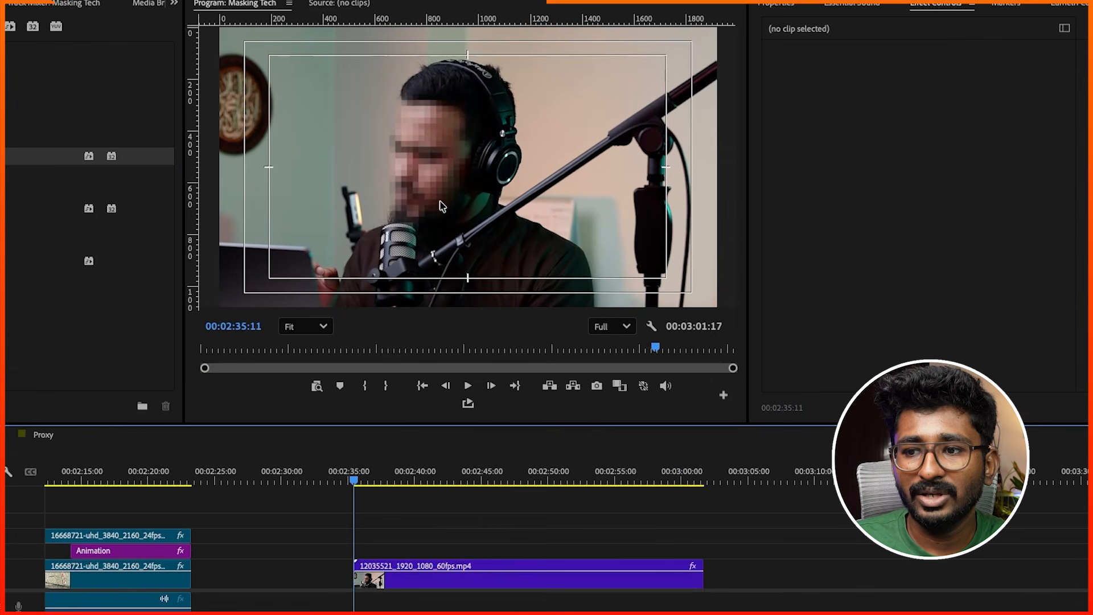
pyautogui.press('space')
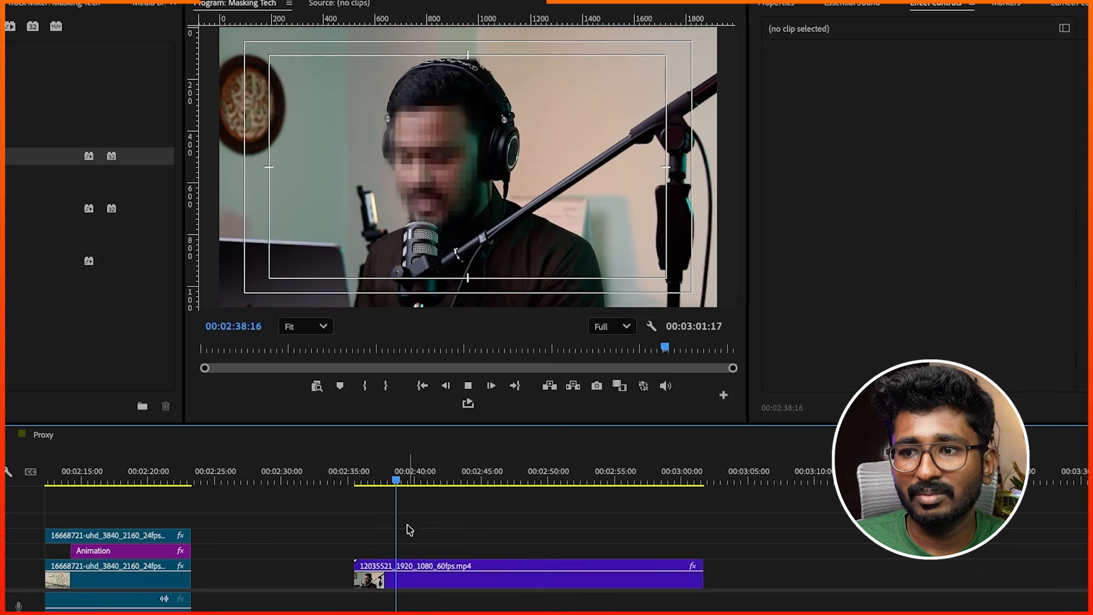
# Set the Mosaic effect's Num. Tiles to 25 on the masked clip and play back the result
pyautogui.click(413, 584)
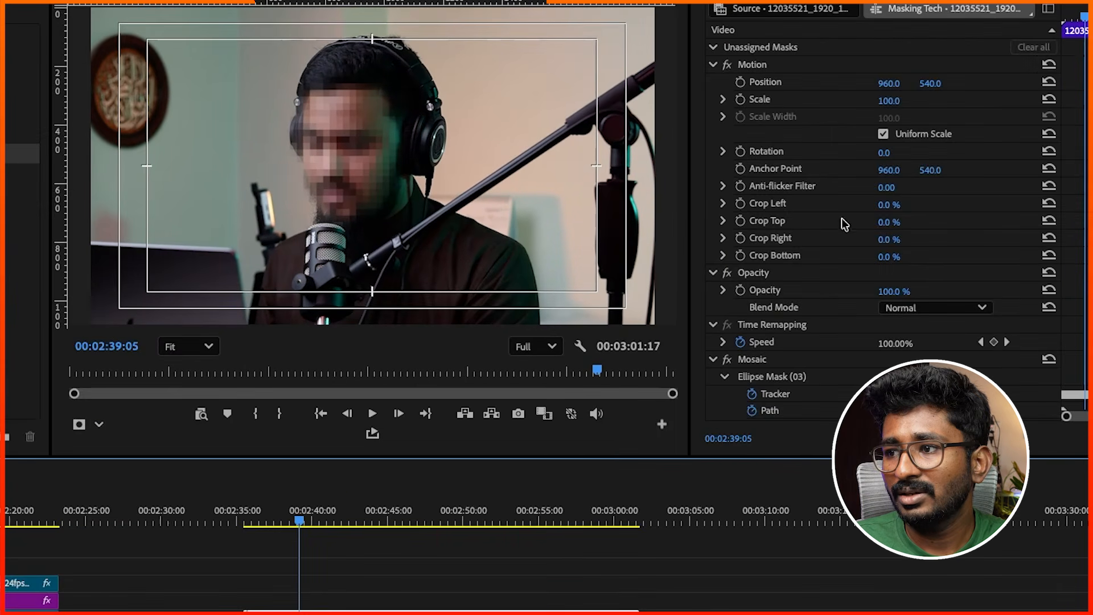
pyautogui.scroll(-8, 781, 284)
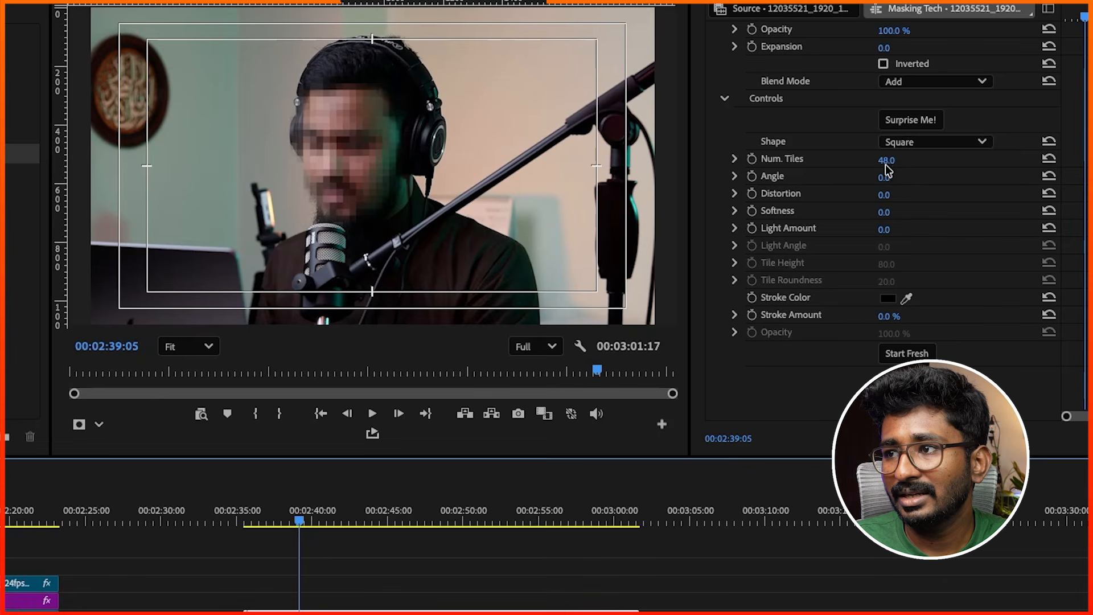
pyautogui.moveTo(889, 165); pyautogui.dragTo(883, 163)
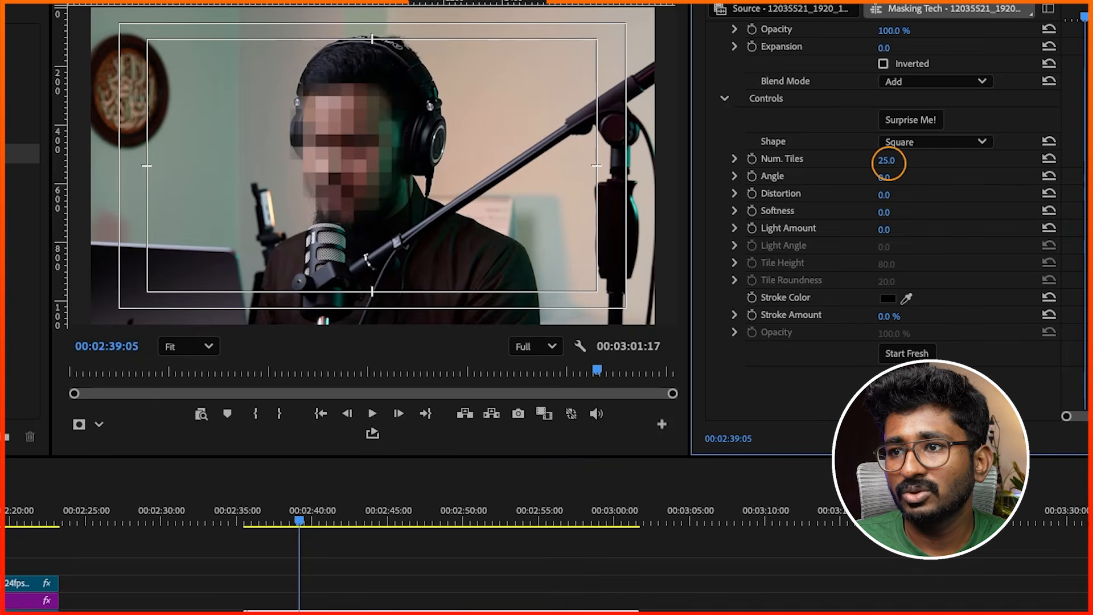
pyautogui.click(517, 569)
pyautogui.press('space')
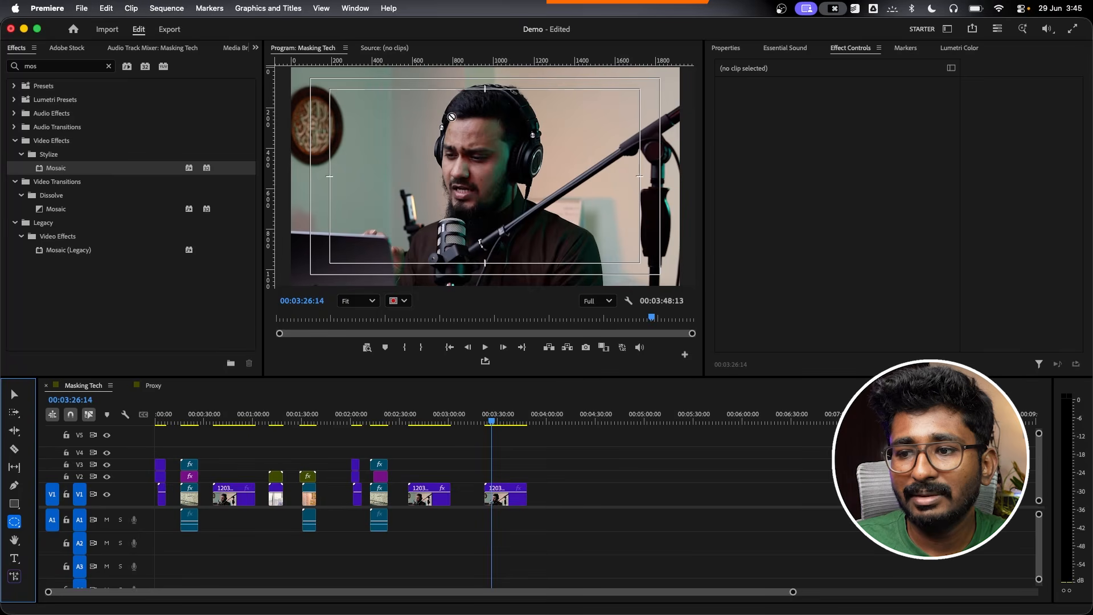
# On the last V1 clip, draw an ellipse mask over the face at 00:03:26:14 and track it in both directions
pyautogui.click(494, 501)
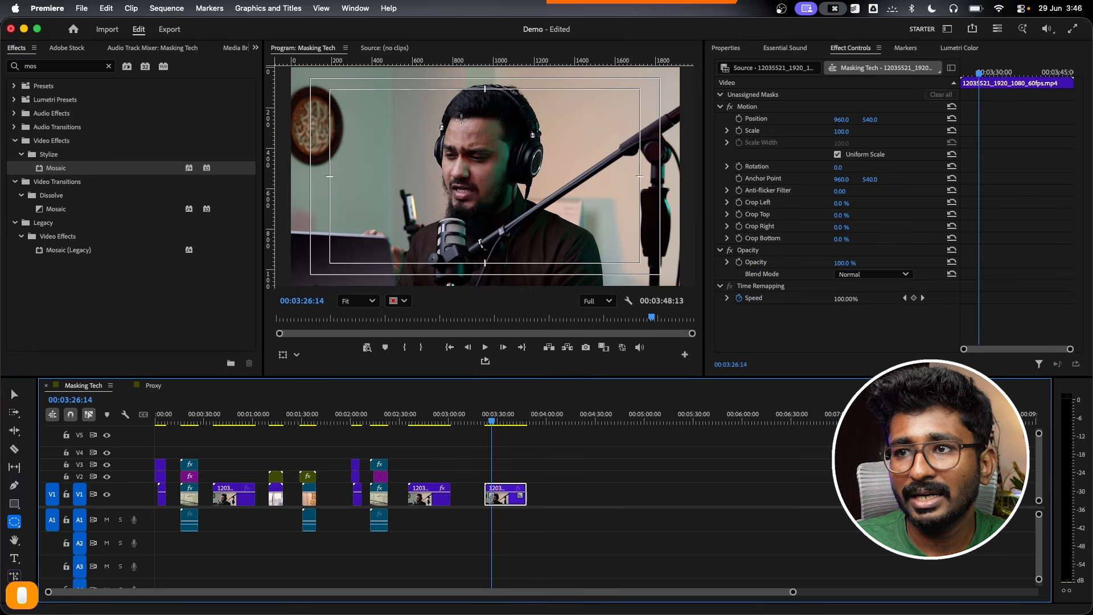
pyautogui.click(444, 120)
pyautogui.moveTo(510, 213); pyautogui.dragTo(512, 213)
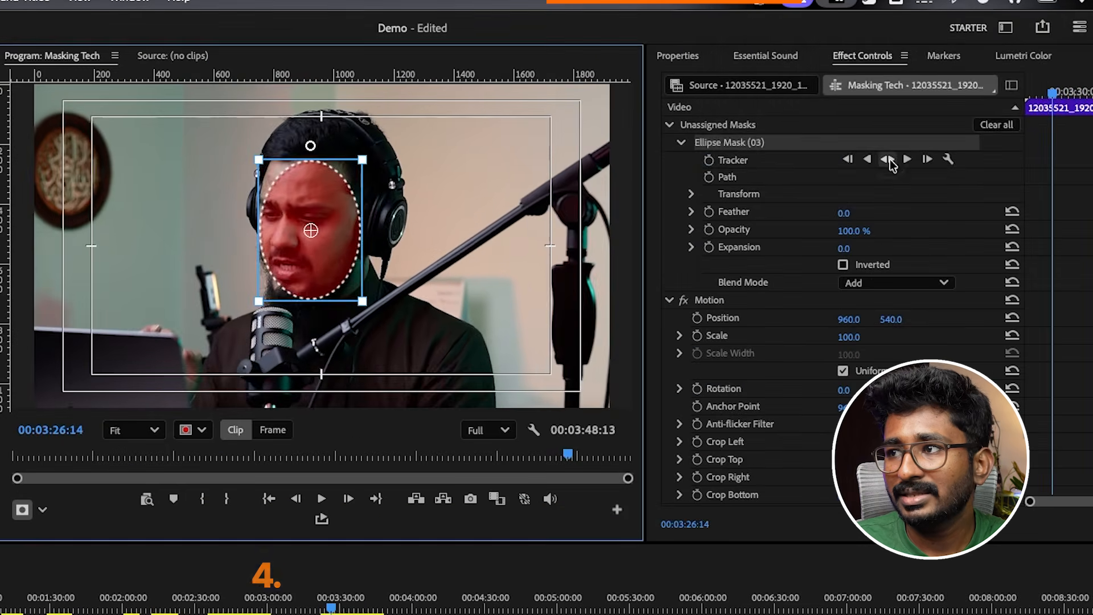
pyautogui.click(887, 159)
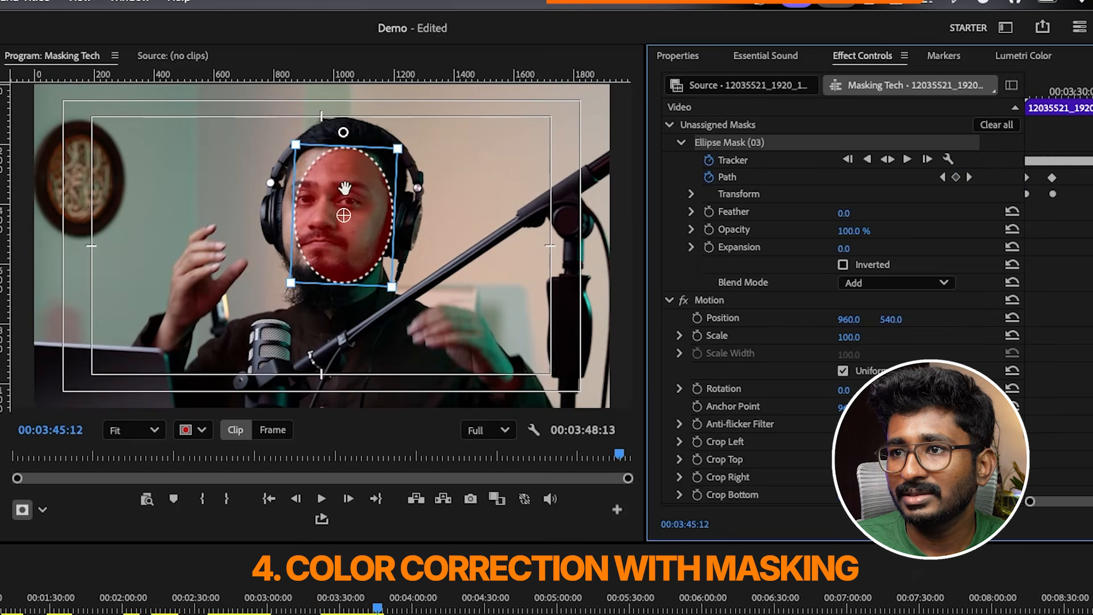
# Scrub through the tracked clip and move the ellipse mask back over the face near 00:03:24:20
pyautogui.moveTo(345, 188); pyautogui.dragTo(327, 187)
pyautogui.moveTo(1092, 92); pyautogui.dragTo(1090, 92)
pyautogui.moveTo(348, 170); pyautogui.dragTo(349, 170)
pyautogui.moveTo(1090, 92); pyautogui.dragTo(1092, 92)
pyautogui.moveTo(198, 293); pyautogui.dragTo(171, 288)
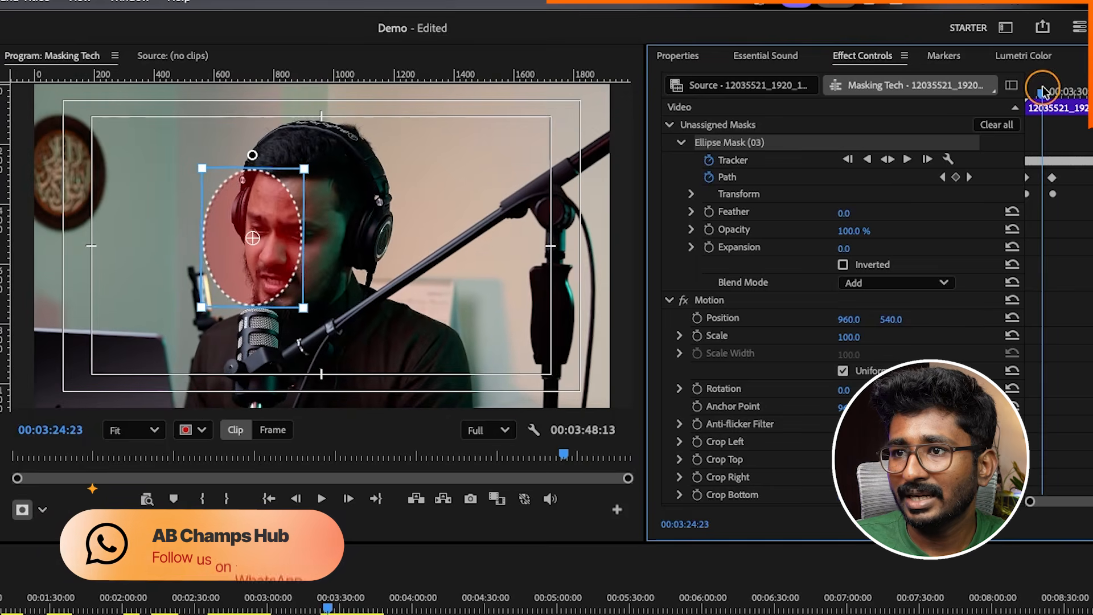
pyautogui.click(268, 214)
pyautogui.moveTo(269, 214); pyautogui.dragTo(295, 215)
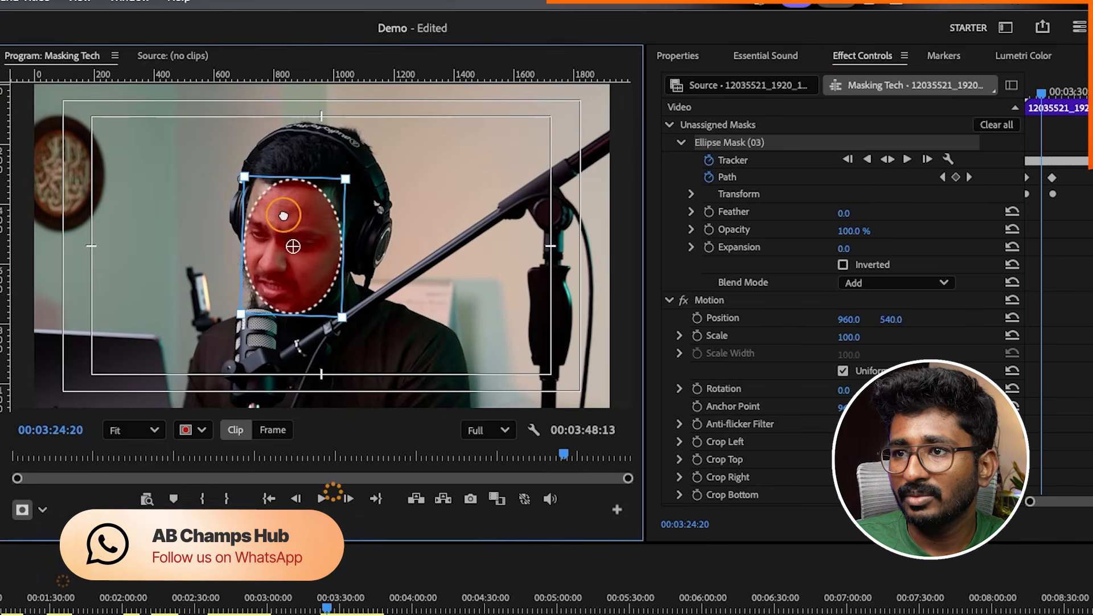
pyautogui.moveTo(1064, 102); pyautogui.dragTo(931, 84)
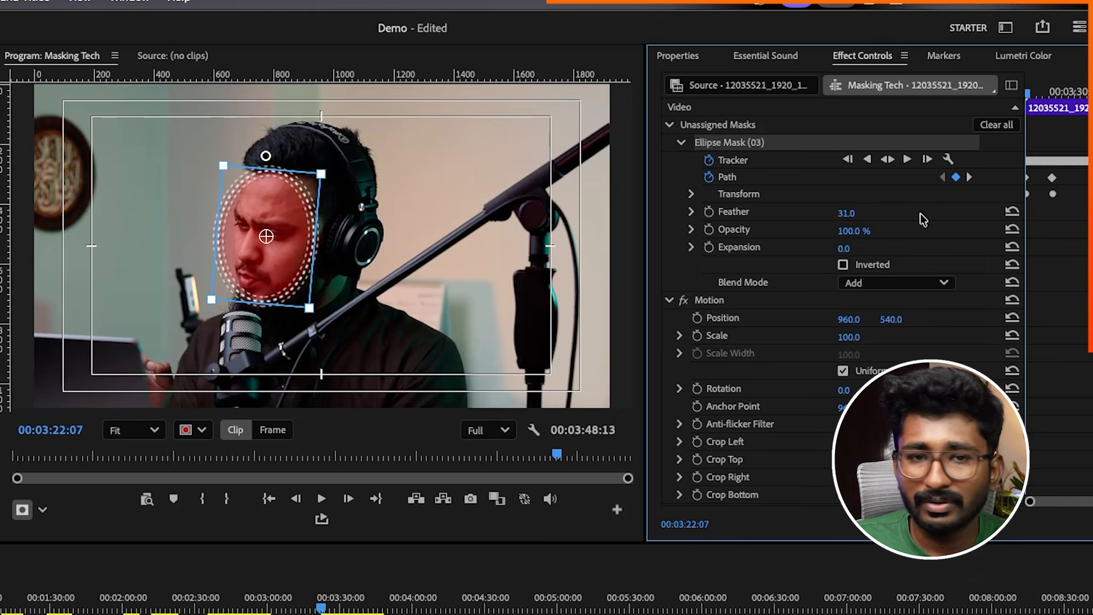
# Set the Lumetri Color Exposure to 1.0 through the face mask and set the ellipse mask's Feather to 93
pyautogui.click(1023, 55)
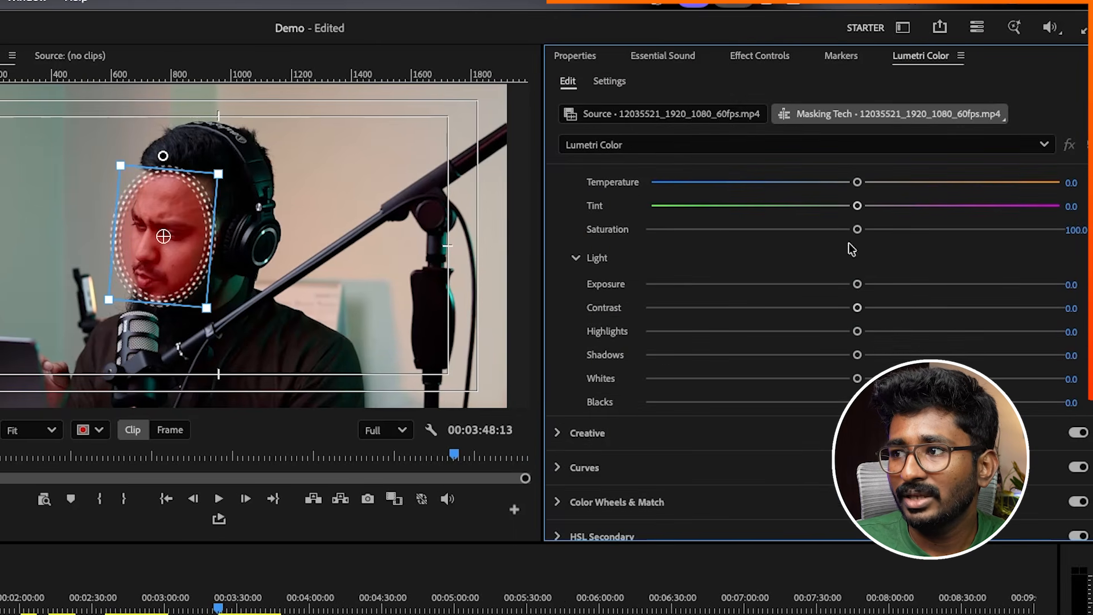
pyautogui.moveTo(857, 284); pyautogui.dragTo(897, 279)
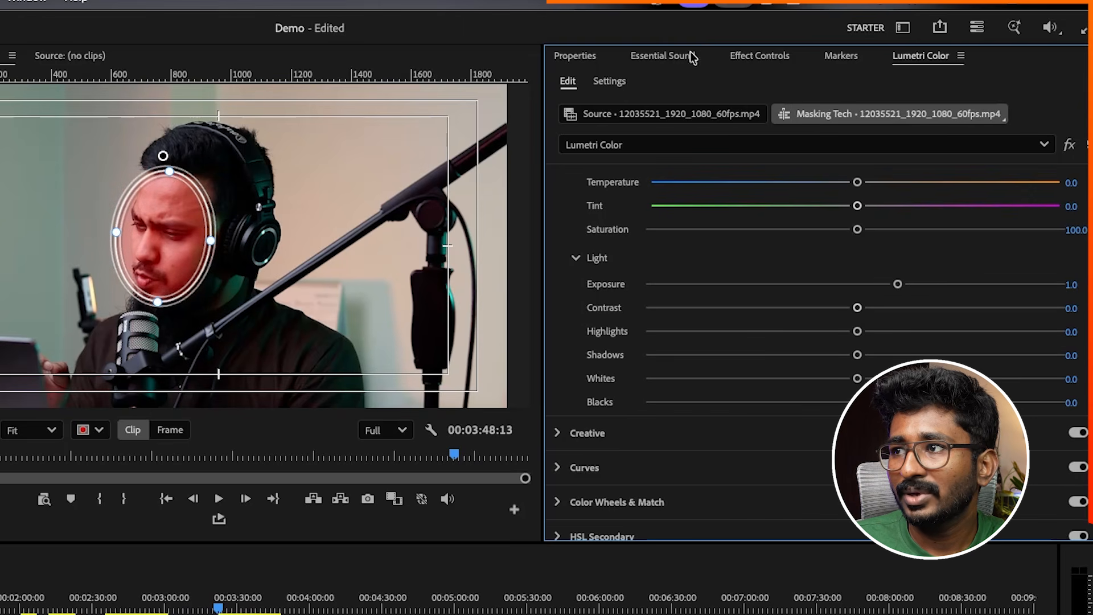
pyautogui.click(763, 55)
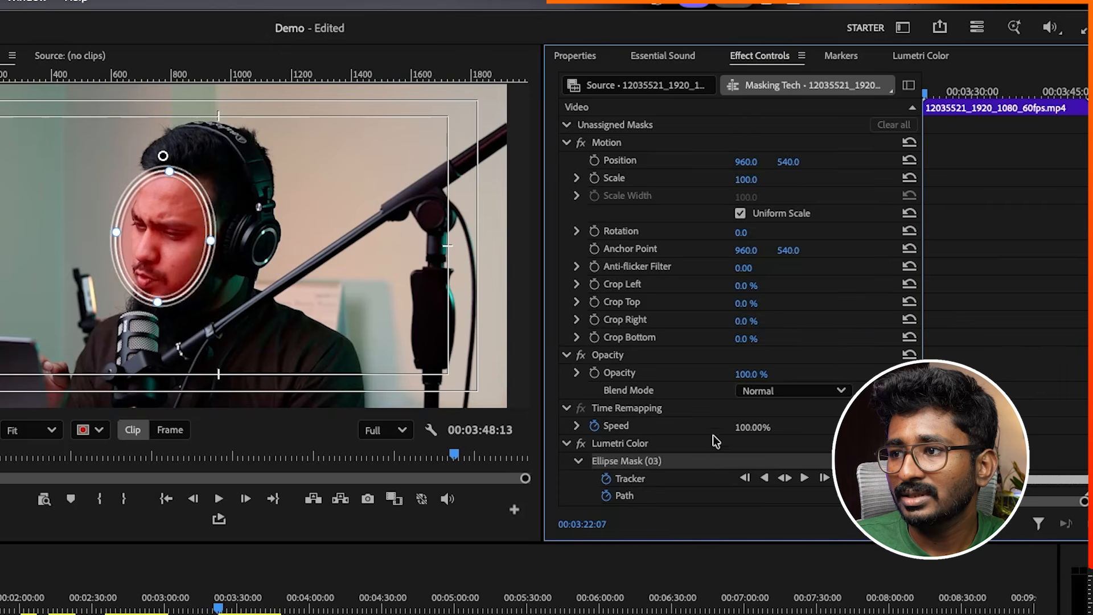
pyautogui.scroll(-5, 714, 439)
pyautogui.moveTo(742, 345); pyautogui.dragTo(759, 345)
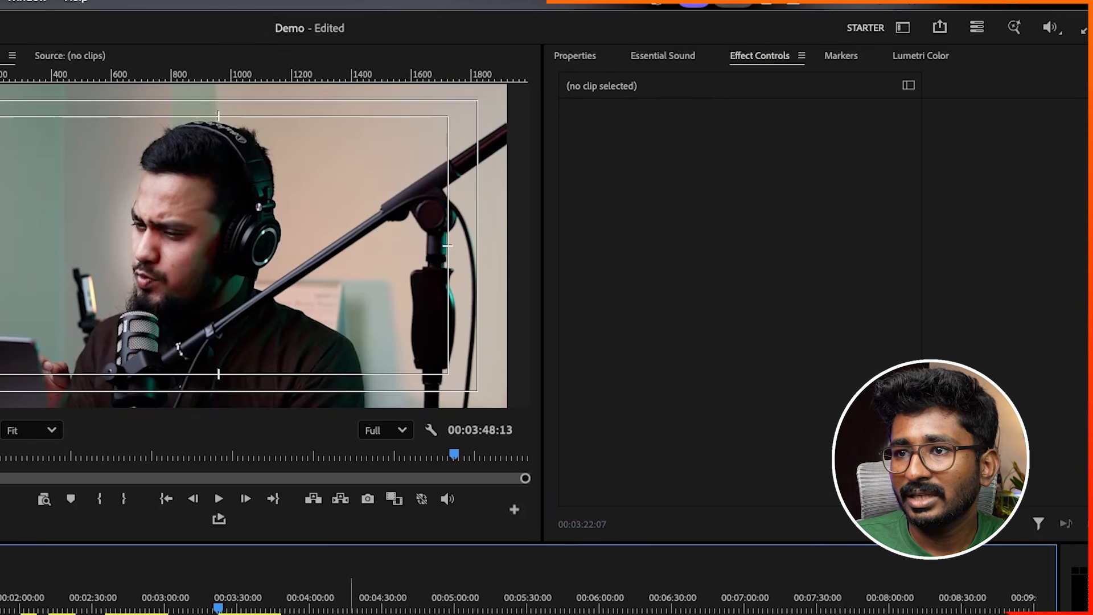
# Reselect the clip's Ellipse Mask (03) under Lumetri Color, set its Feather to 150 and deselect the clip
pyautogui.click(253, 614)
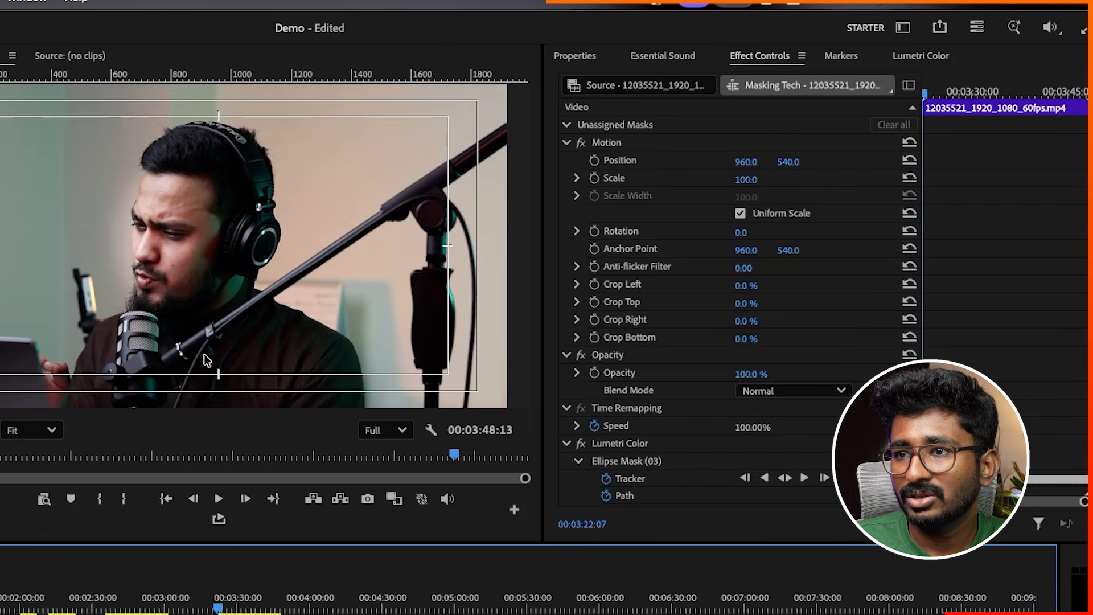
pyautogui.click(616, 461)
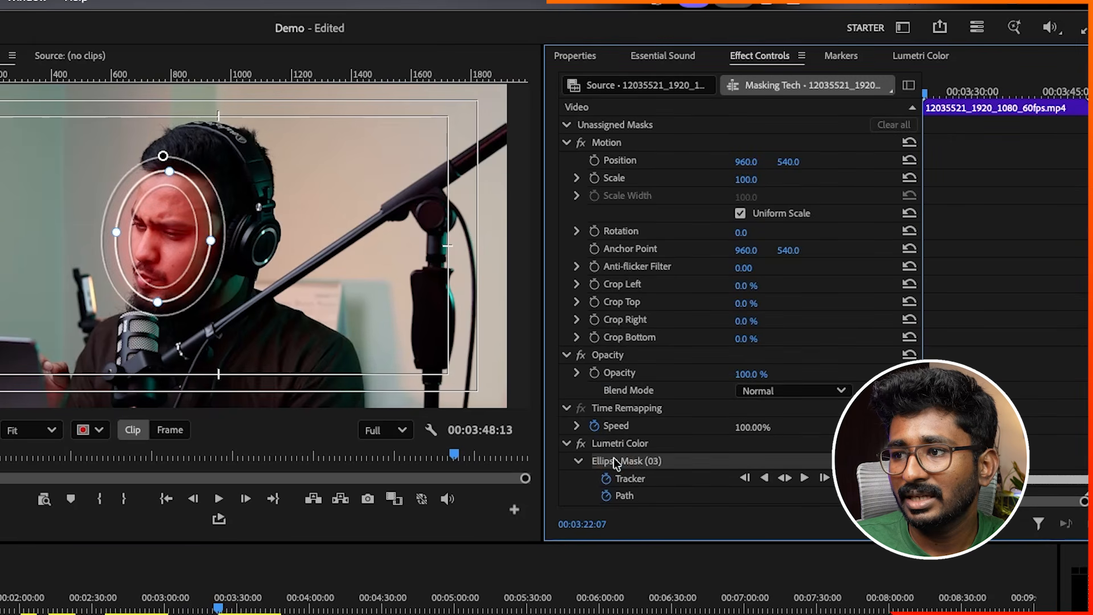
pyautogui.scroll(-3, 655, 470)
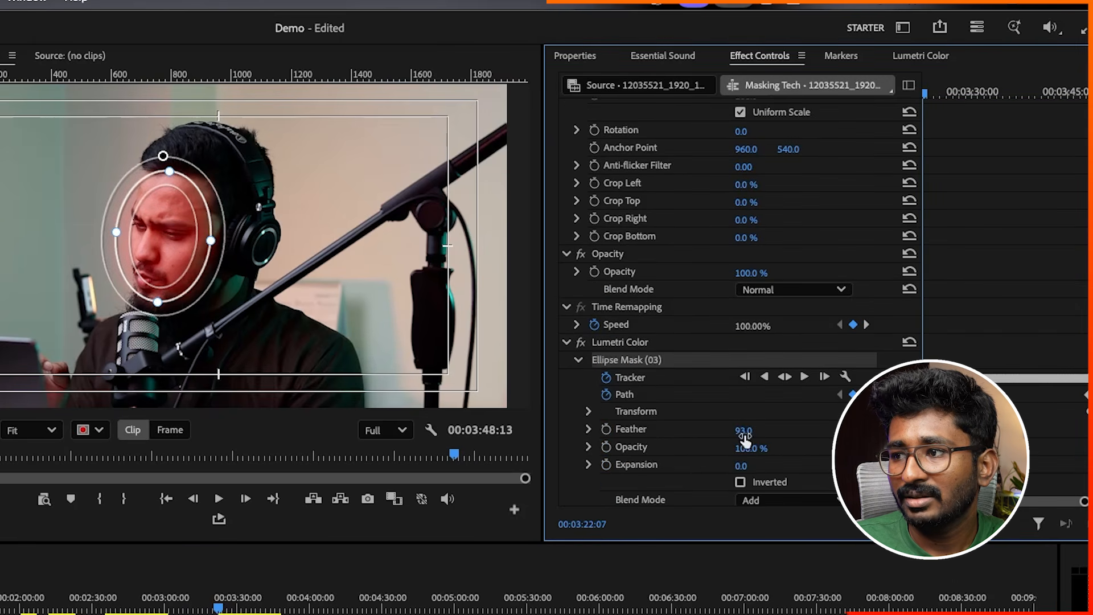
pyautogui.moveTo(745, 434); pyautogui.dragTo(747, 433)
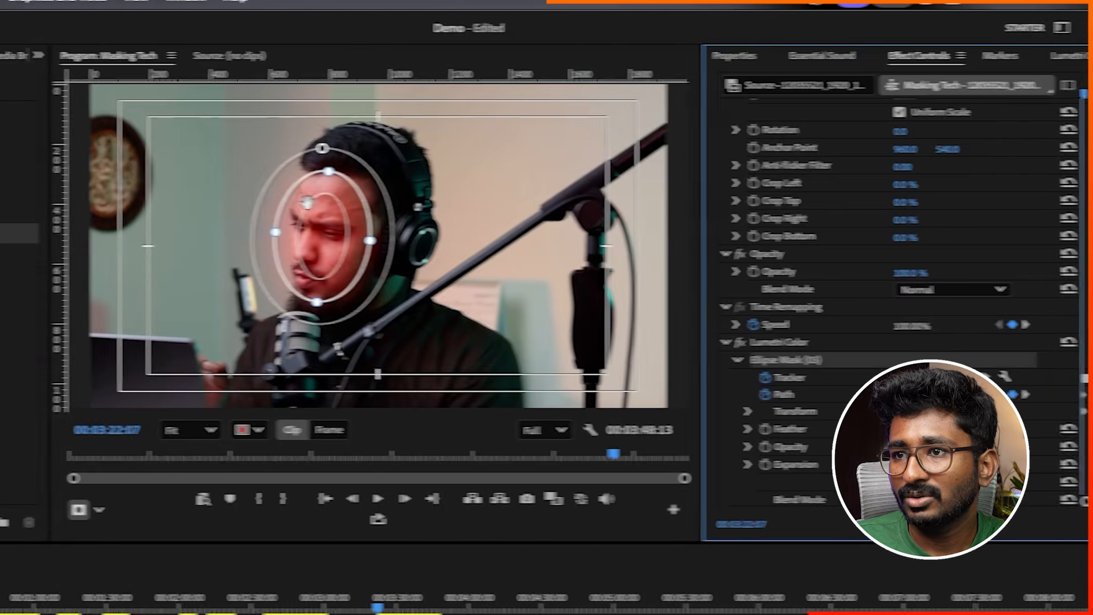
pyautogui.click(155, 236)
pyautogui.moveTo(376, 236); pyautogui.dragTo(387, 235)
pyautogui.click(470, 586)
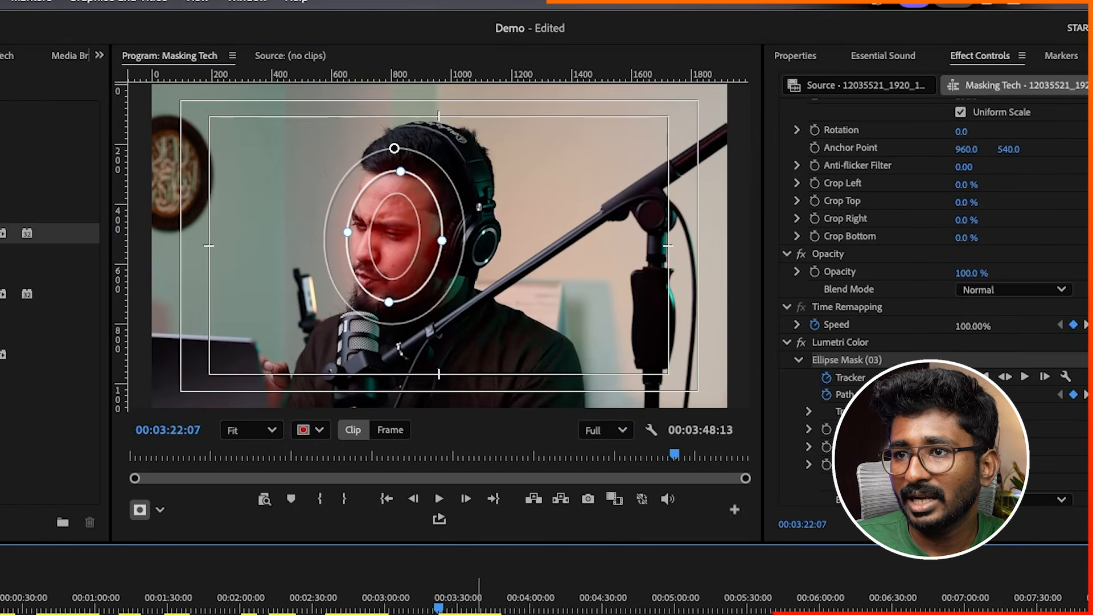
# At 00:03:29:01, create a smooth object mask covering the man's face, hair, headphones and body, and track it in both directions
pyautogui.moveTo(453, 611)
pyautogui.mouseDown()
pyautogui.moveTo(486, 607)
pyautogui.moveTo(456, 607)
pyautogui.mouseUp()
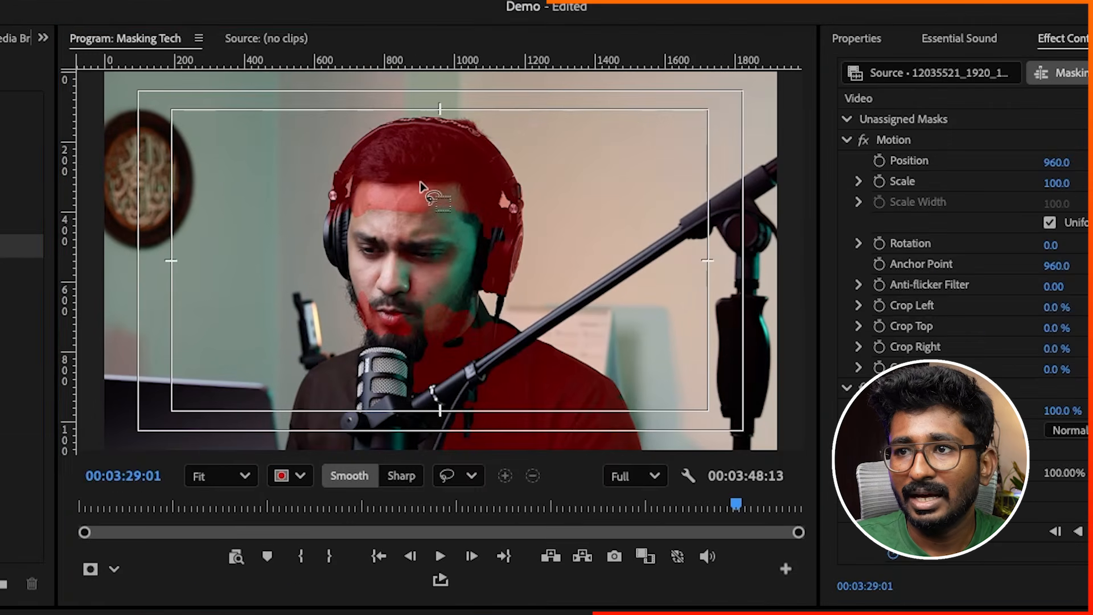
pyautogui.click(422, 181)
pyautogui.moveTo(443, 181)
pyautogui.mouseDown()
pyautogui.moveTo(341, 182)
pyautogui.moveTo(320, 214)
pyautogui.moveTo(328, 341)
pyautogui.moveTo(262, 394)
pyautogui.moveTo(271, 472)
pyautogui.moveTo(517, 477)
pyautogui.moveTo(673, 420)
pyautogui.moveTo(657, 337)
pyautogui.moveTo(530, 274)
pyautogui.moveTo(438, 180)
pyautogui.moveTo(465, 178)
pyautogui.moveTo(393, 183)
pyautogui.moveTo(375, 246)
pyautogui.moveTo(425, 334)
pyautogui.moveTo(495, 302)
pyautogui.moveTo(514, 229)
pyautogui.moveTo(468, 181)
pyautogui.moveTo(468, 282)
pyautogui.moveTo(482, 283)
pyautogui.moveTo(495, 238)
pyautogui.moveTo(466, 203)
pyautogui.mouseUp()
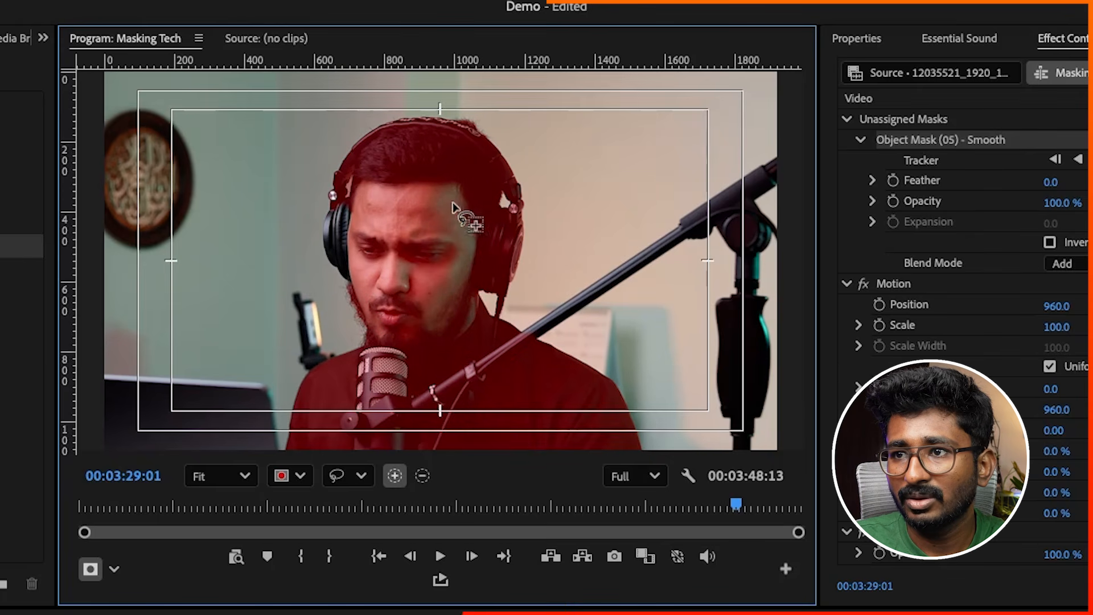
pyautogui.moveTo(333, 197); pyautogui.dragTo(315, 232)
pyautogui.moveTo(335, 285)
pyautogui.mouseDown()
pyautogui.moveTo(371, 272)
pyautogui.moveTo(361, 183)
pyautogui.mouseUp()
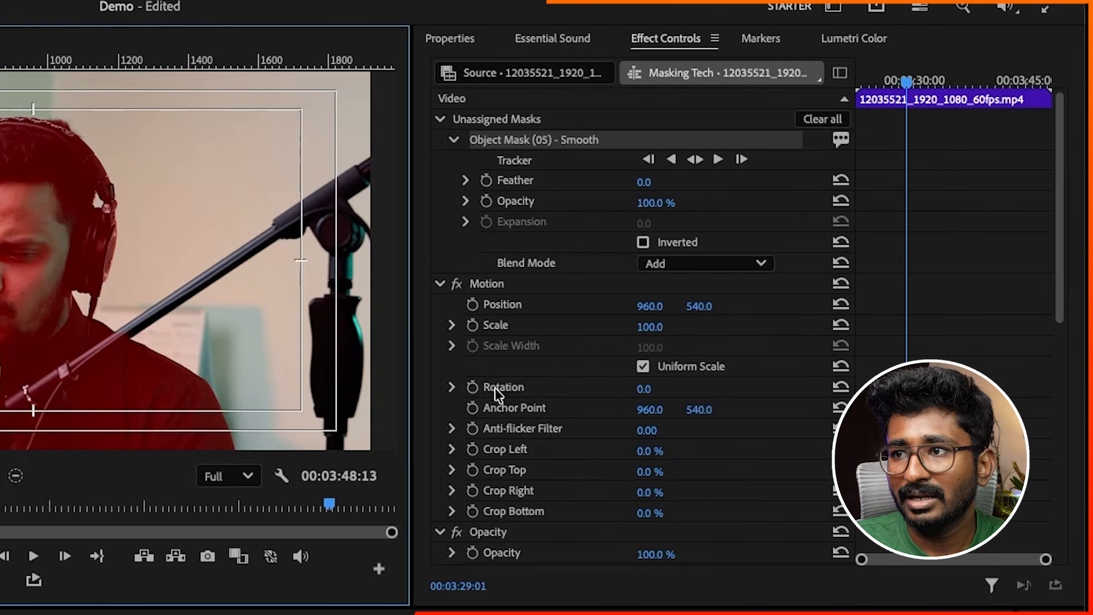
pyautogui.click(696, 158)
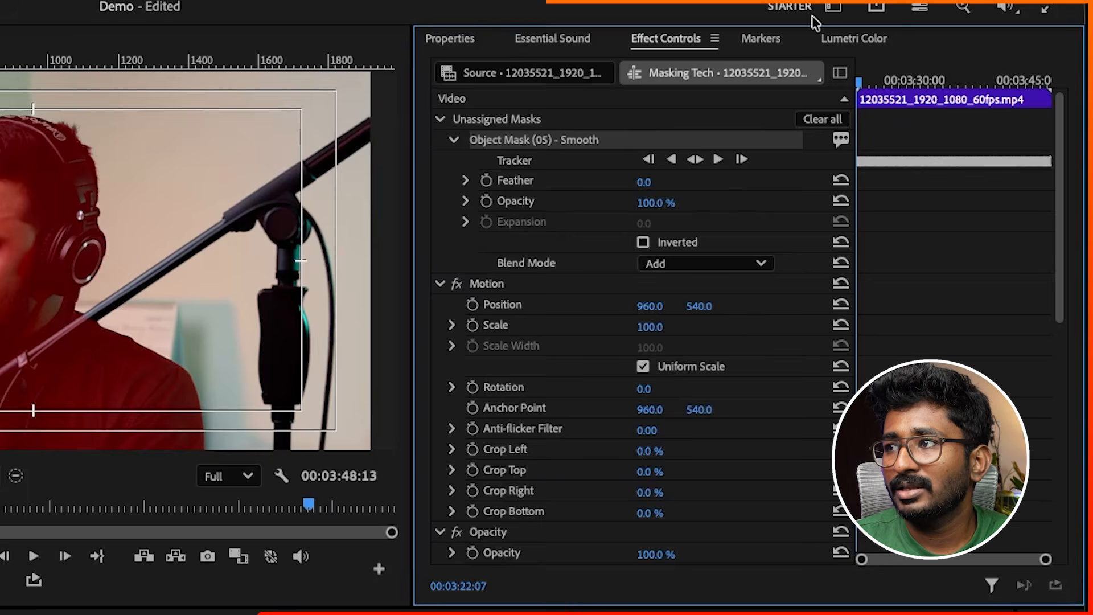
# Add a second Lumetri Color effect to the object-masked clip and set its Exposure to -3.0
pyautogui.click(827, 39)
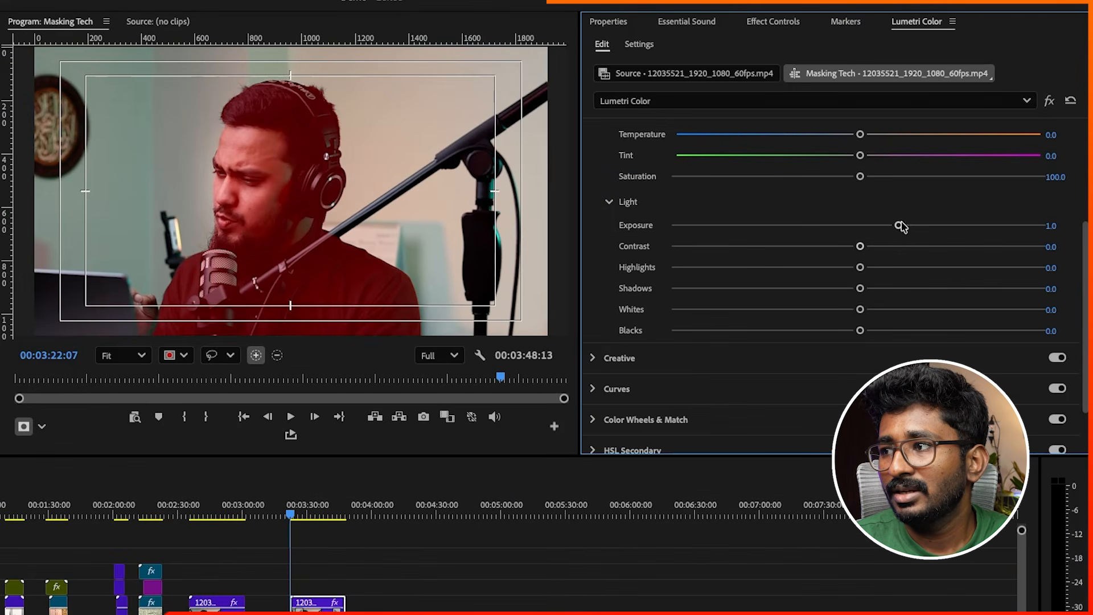
pyautogui.click(687, 101)
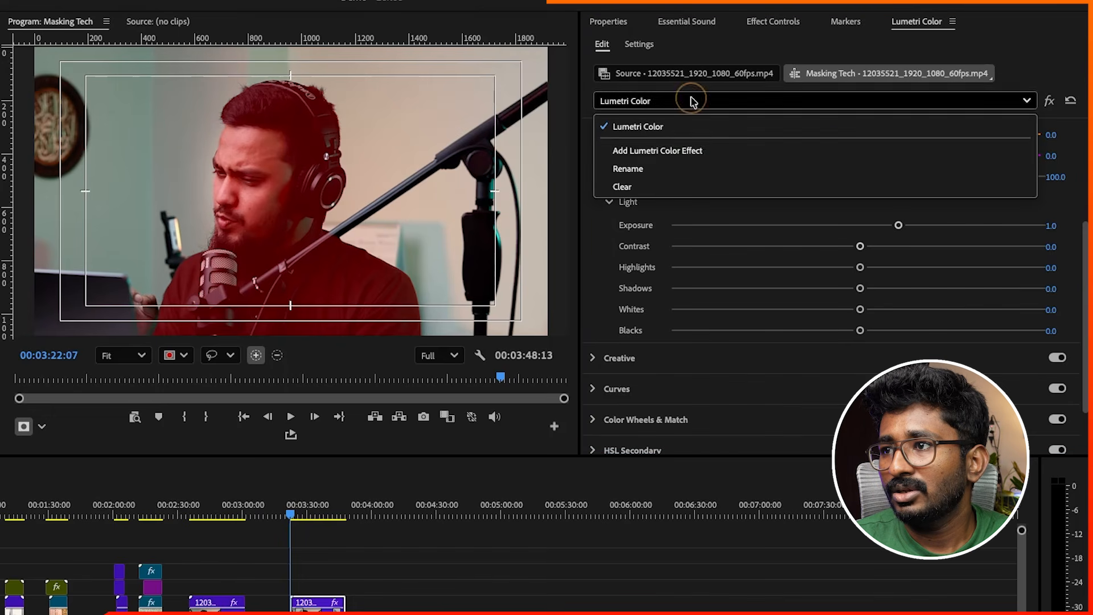
pyautogui.click(688, 152)
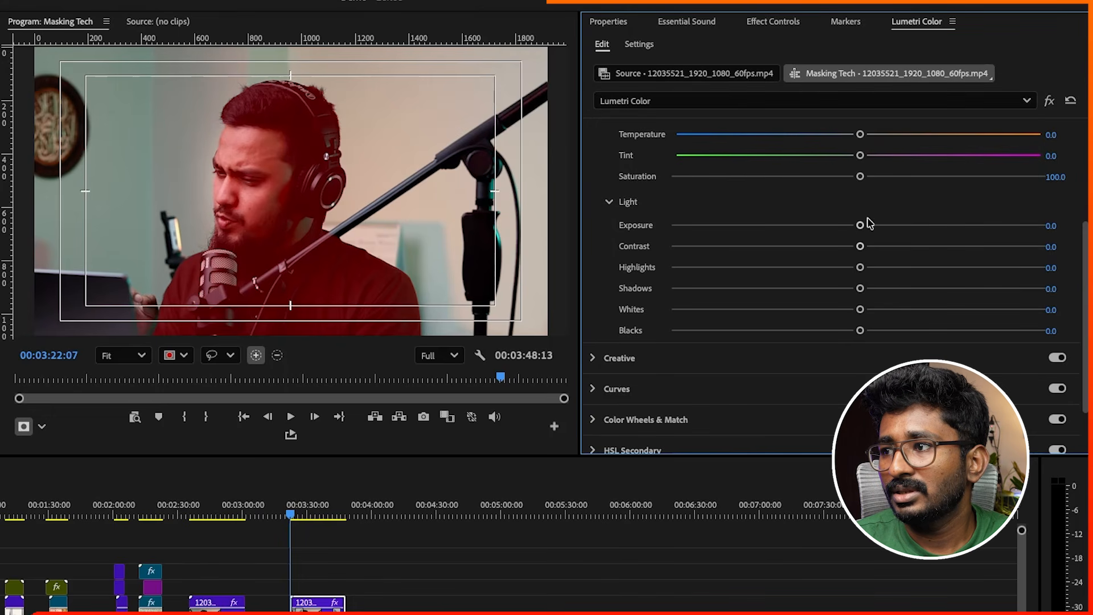
pyautogui.moveTo(860, 227); pyautogui.dragTo(757, 221)
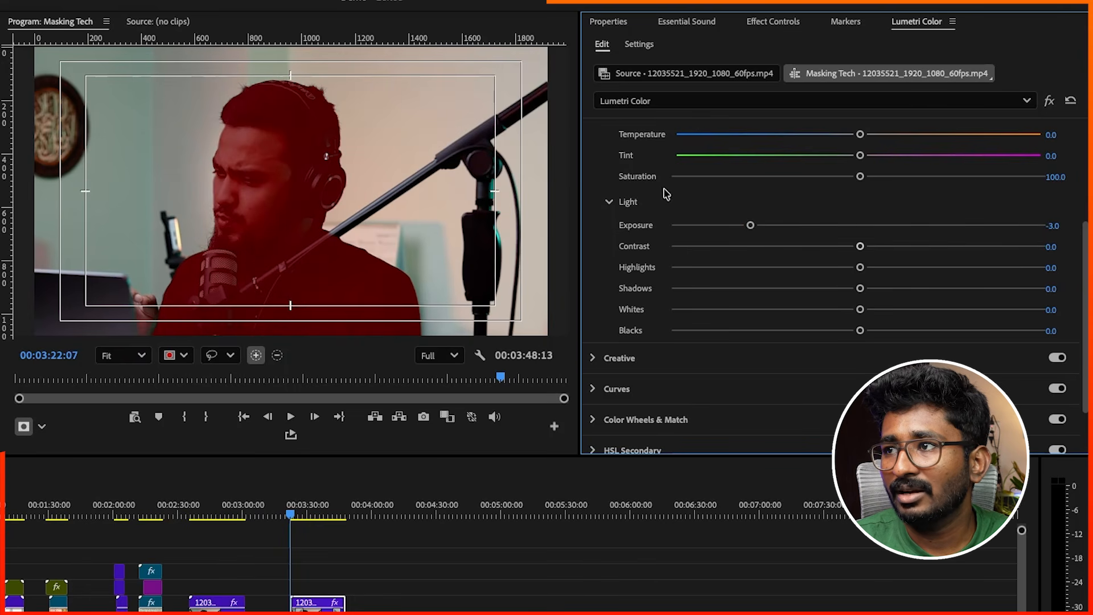
# Invert the object mask of the second Lumetri Color effect so it affects the background, leaving the ellipse mask uninverted
pyautogui.click(776, 23)
pyautogui.scroll(-5, 715, 300)
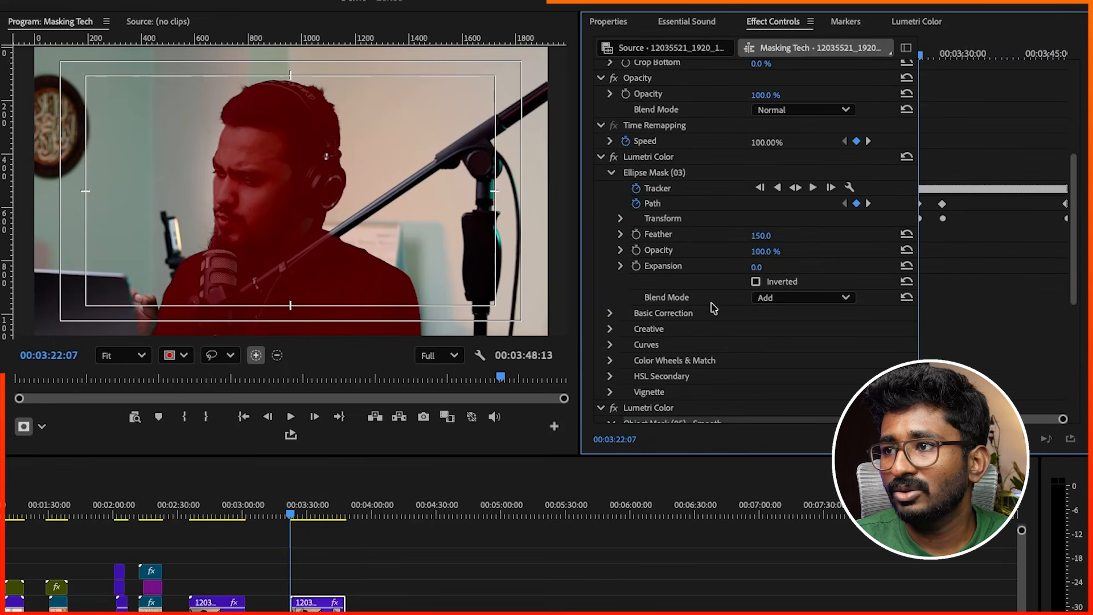
pyautogui.scroll(-3, 695, 241)
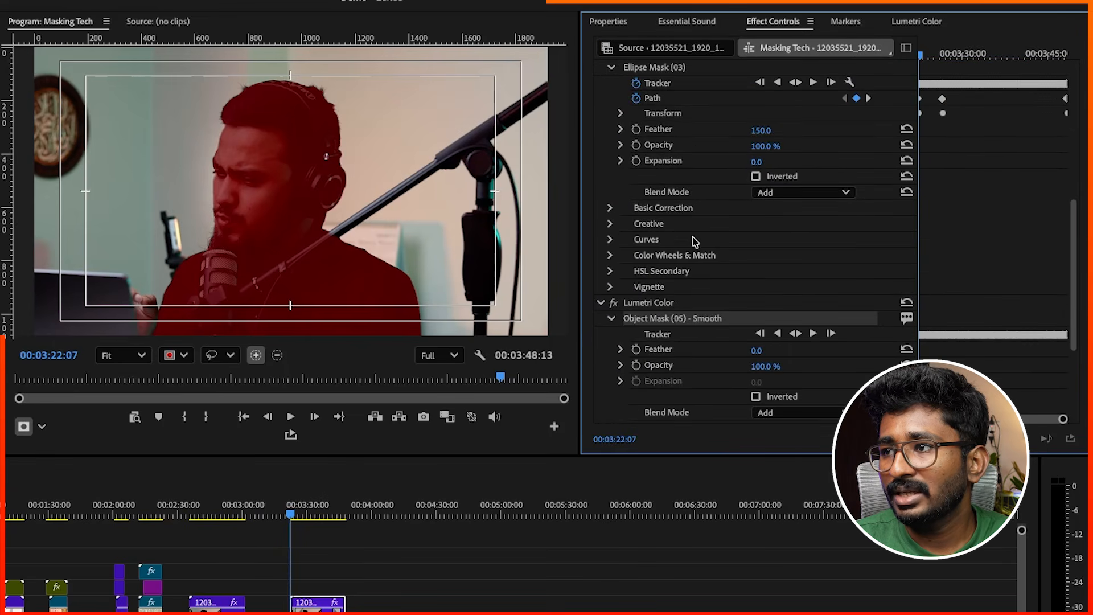
pyautogui.click(757, 178)
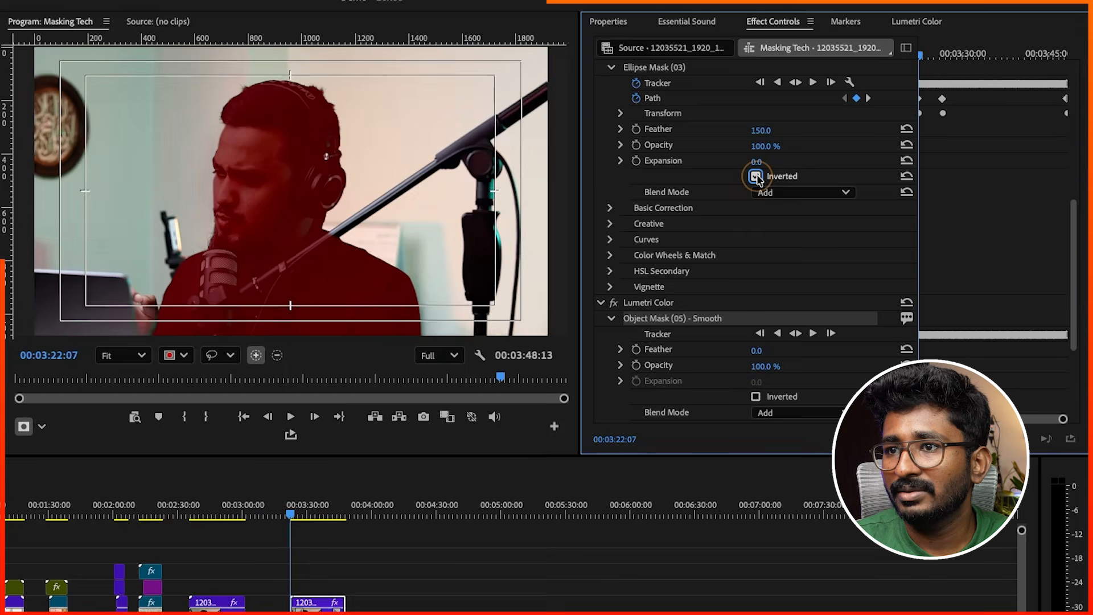
pyautogui.scroll(-5, 701, 252)
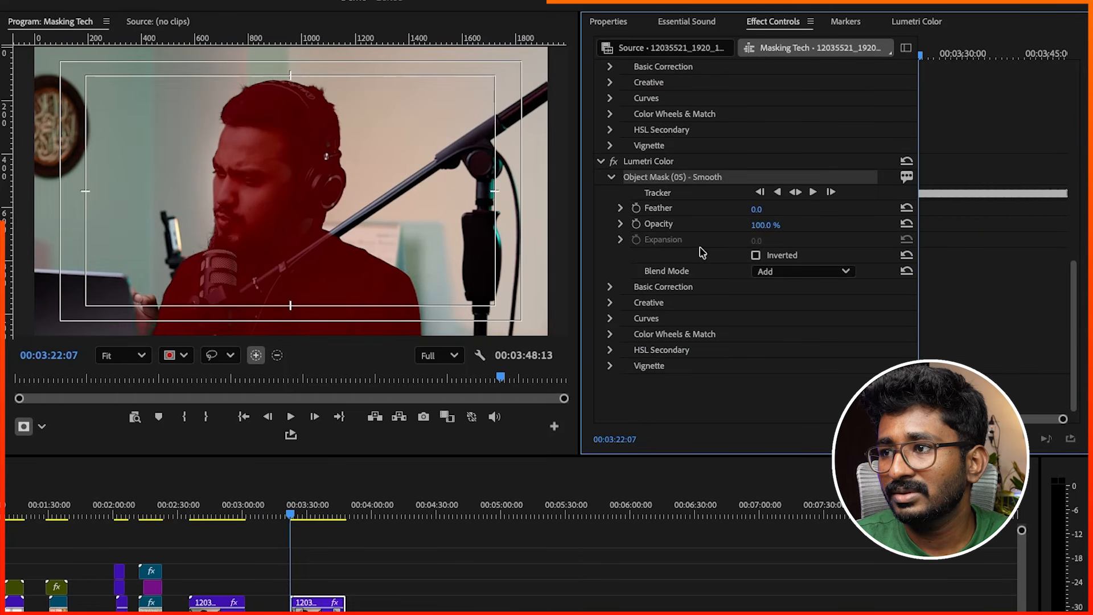
pyautogui.click(756, 256)
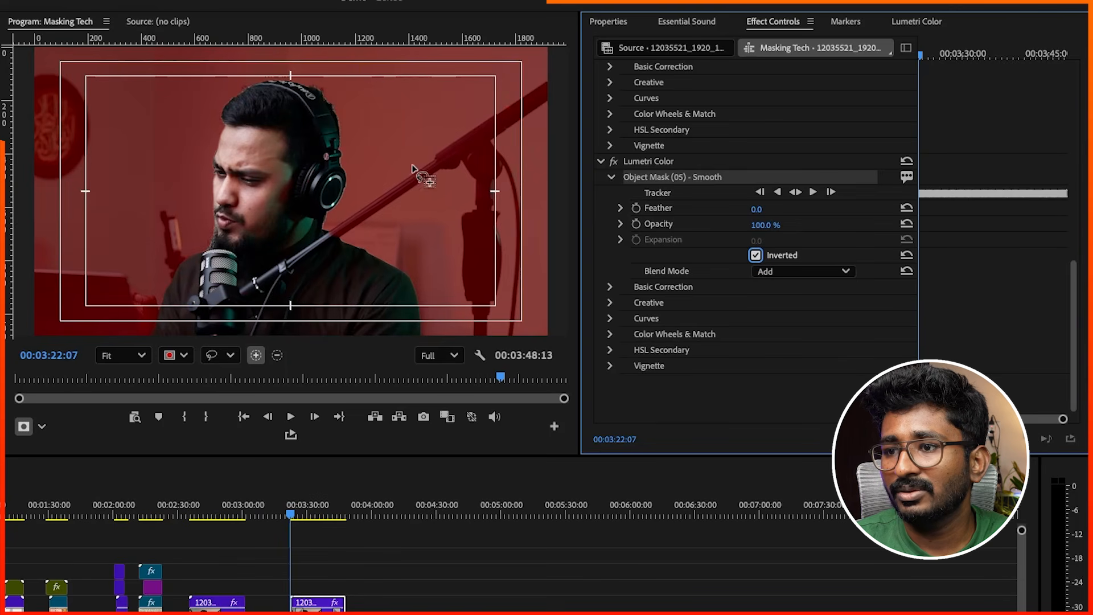
pyautogui.click(432, 589)
# Set the object mask's Feather to 93 and Opacity to 27% on the second Lumetri Color effect, and scrub through the result
pyautogui.click(466, 272)
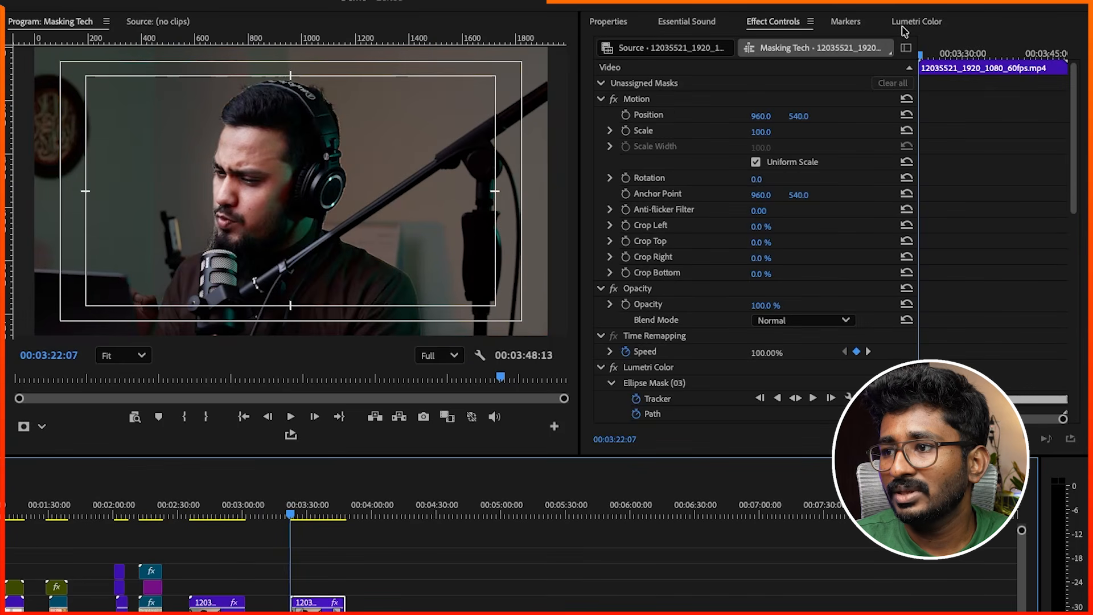
pyautogui.scroll(-5, 698, 238)
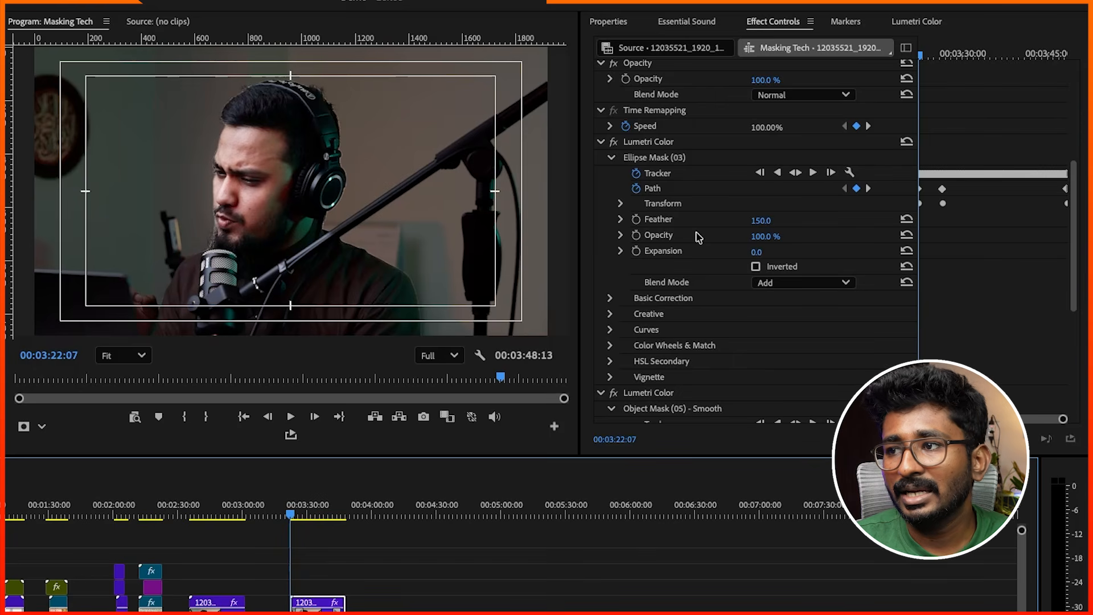
pyautogui.scroll(-5, 708, 271)
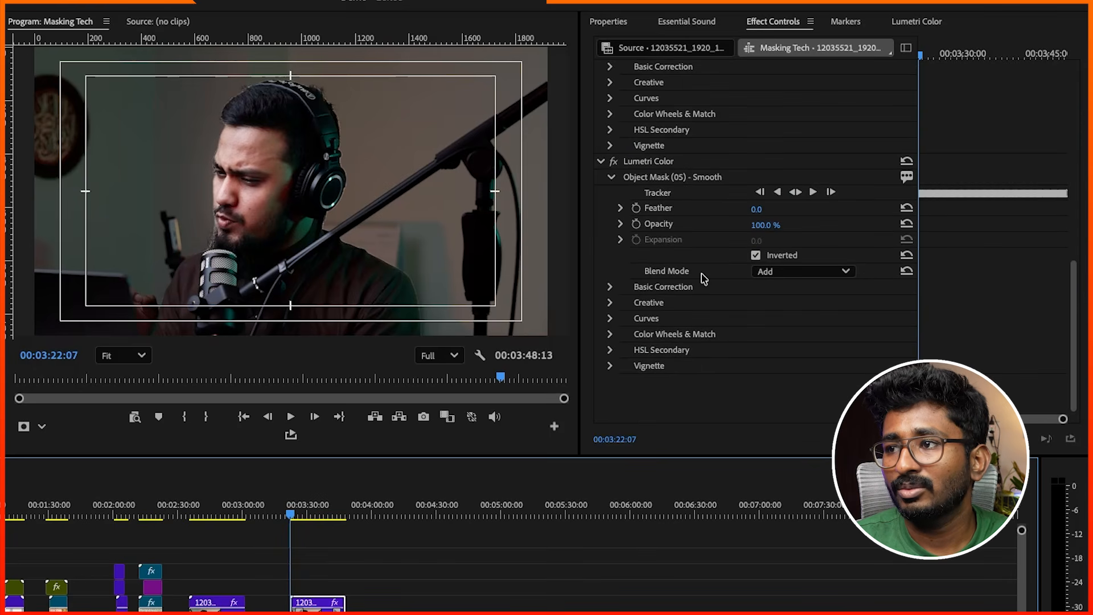
pyautogui.click(756, 209)
pyautogui.moveTo(756, 209); pyautogui.dragTo(782, 209)
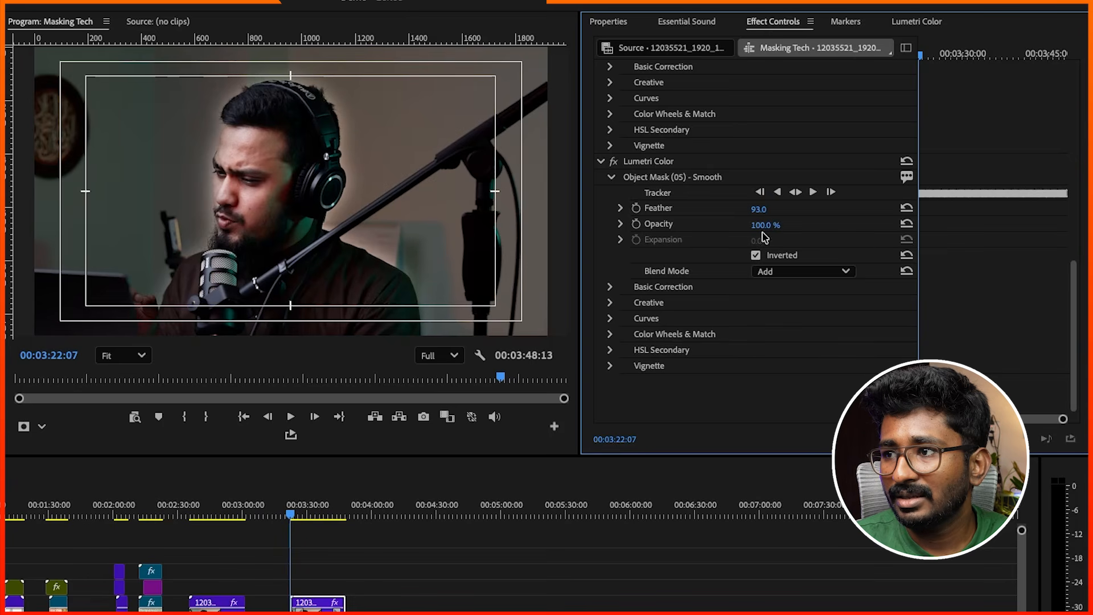
pyautogui.moveTo(763, 223); pyautogui.dragTo(762, 224)
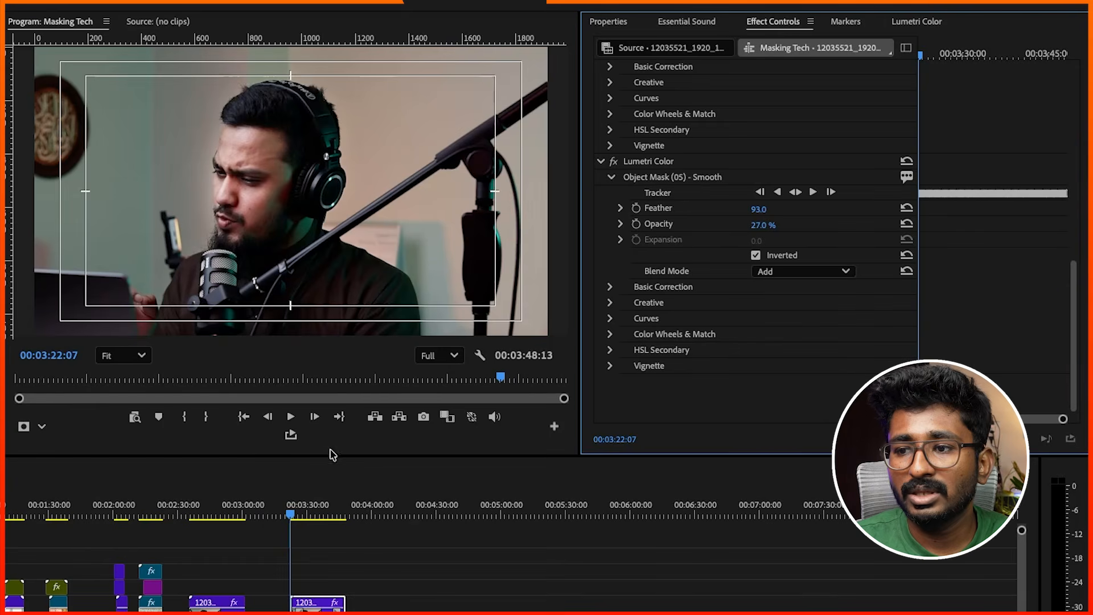
pyautogui.moveTo(300, 511)
pyautogui.mouseDown()
pyautogui.moveTo(337, 515)
pyautogui.moveTo(308, 515)
pyautogui.mouseUp()
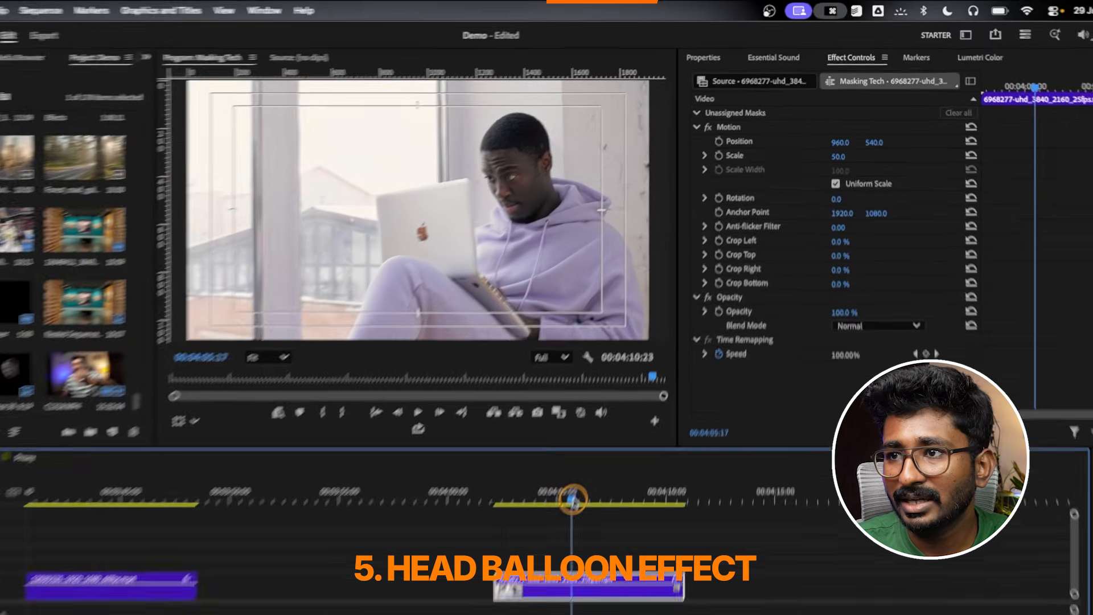
# At 00:04:04:15 on the 6968277-uhd_3840_2160_25fps.mp4 clip, lasso the man's head to create a smooth object mask of it
pyautogui.moveTo(573, 499)
pyautogui.mouseDown()
pyautogui.moveTo(555, 499)
pyautogui.moveTo(579, 499)
pyautogui.mouseUp()
pyautogui.moveTo(543, 578); pyautogui.dragTo(507, 579)
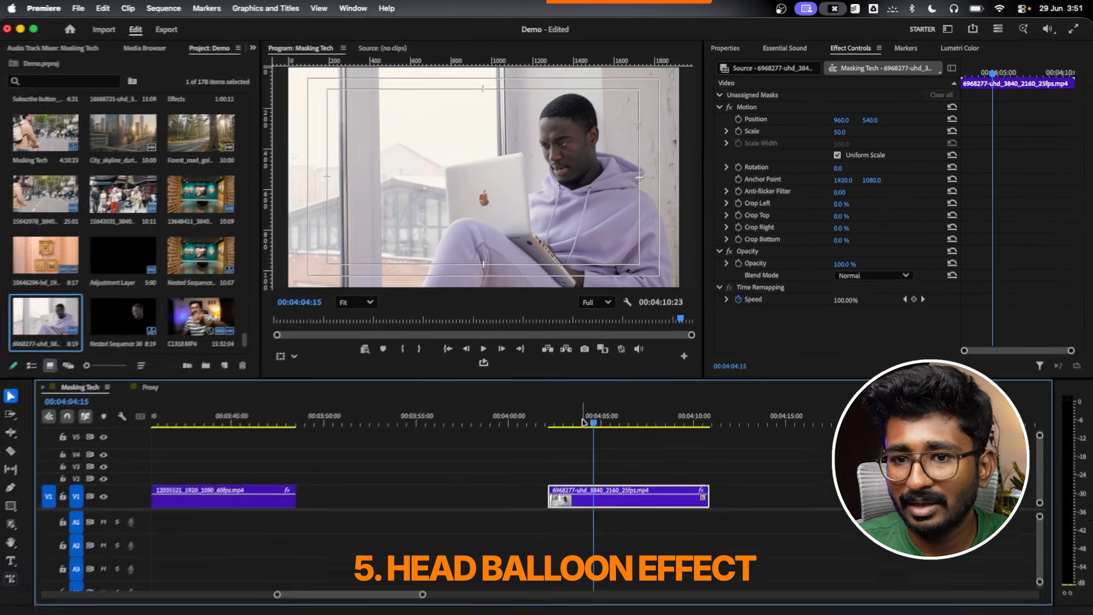
pyautogui.click(16, 521)
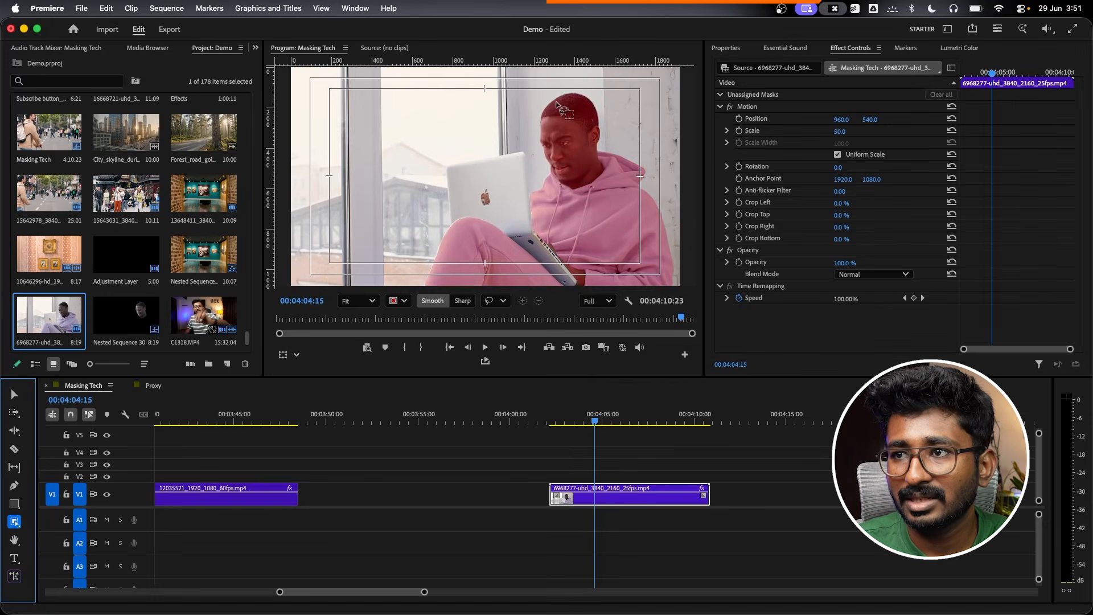
pyautogui.moveTo(541, 98)
pyautogui.mouseDown()
pyautogui.moveTo(529, 137)
pyautogui.moveTo(552, 172)
pyautogui.mouseUp()
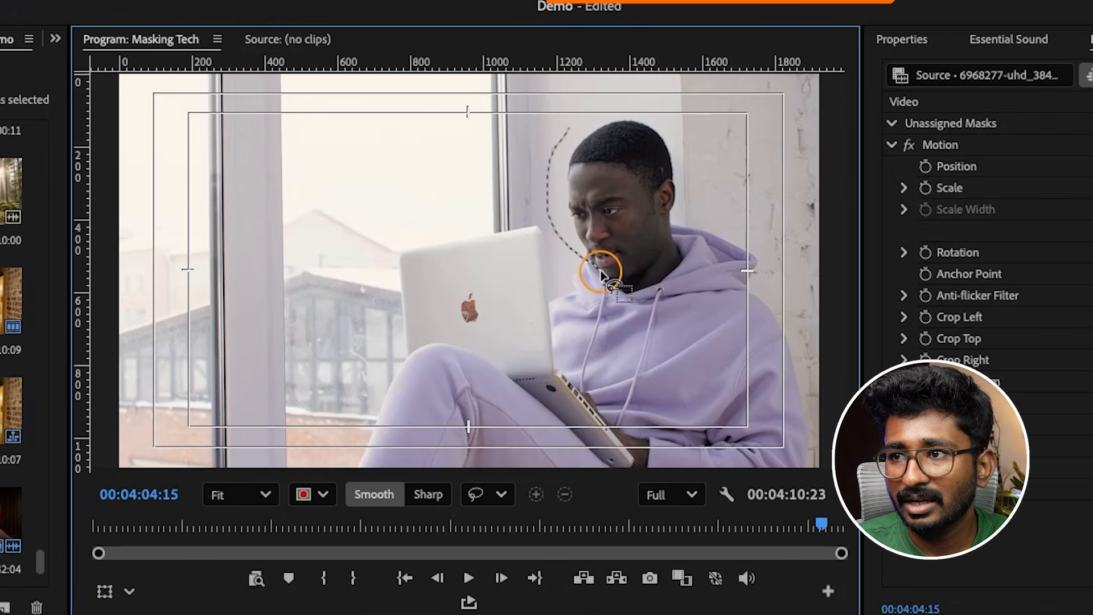
pyautogui.moveTo(638, 283)
pyautogui.mouseDown()
pyautogui.moveTo(682, 238)
pyautogui.moveTo(699, 158)
pyautogui.mouseUp()
pyautogui.moveTo(648, 88)
pyautogui.mouseDown()
pyautogui.moveTo(570, 111)
pyautogui.moveTo(571, 128)
pyautogui.mouseUp()
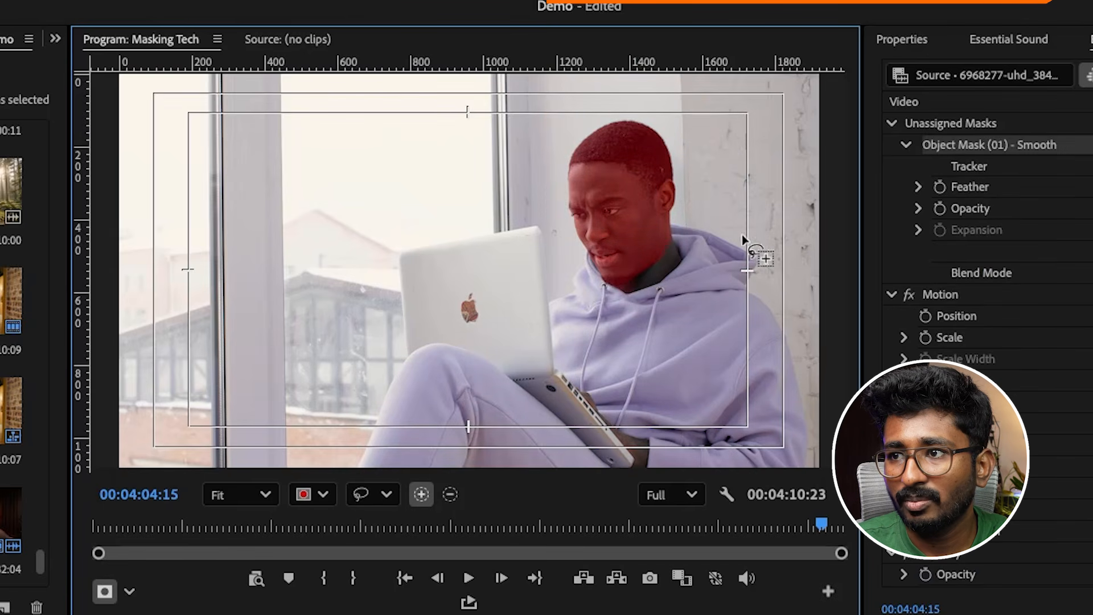
# Subtract the neck and collar area below the chin from the head's object mask with lasso strokes
pyautogui.scroll(3, 663, 266)
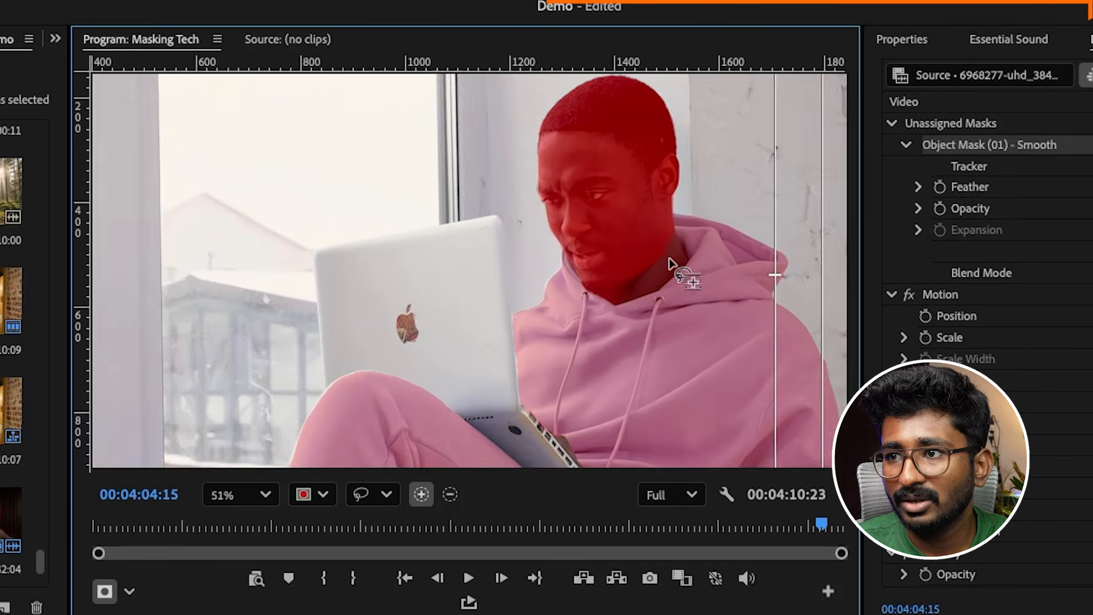
pyautogui.scroll(1, 535, 398)
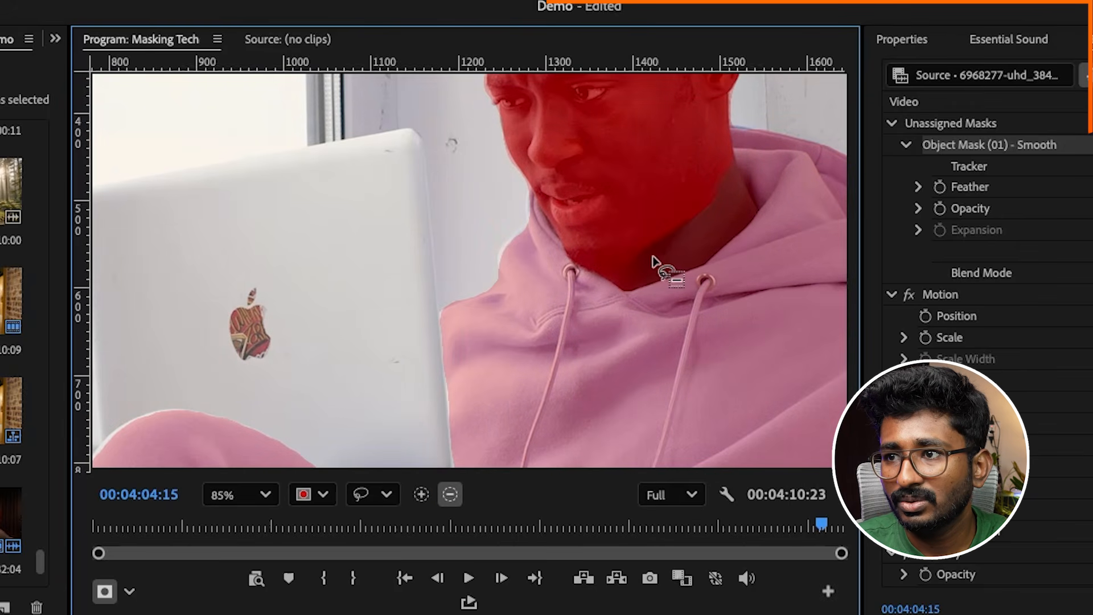
pyautogui.click(631, 263)
pyautogui.moveTo(607, 270); pyautogui.dragTo(585, 279)
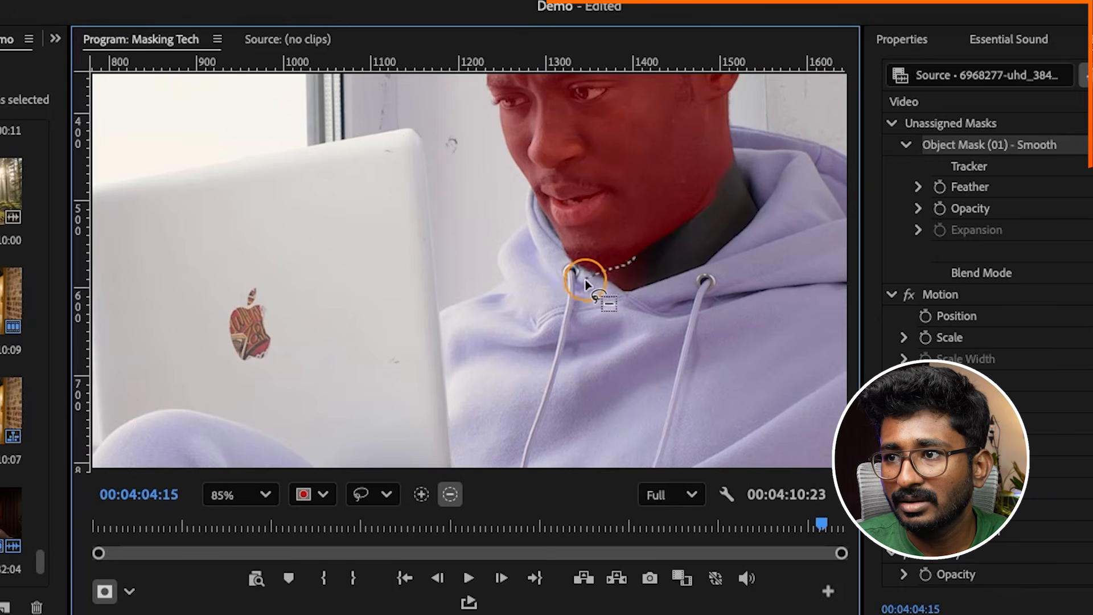
pyautogui.moveTo(644, 320)
pyautogui.mouseDown()
pyautogui.moveTo(662, 298)
pyautogui.moveTo(662, 247)
pyautogui.moveTo(592, 277)
pyautogui.moveTo(593, 287)
pyautogui.moveTo(632, 294)
pyautogui.moveTo(654, 273)
pyautogui.mouseUp()
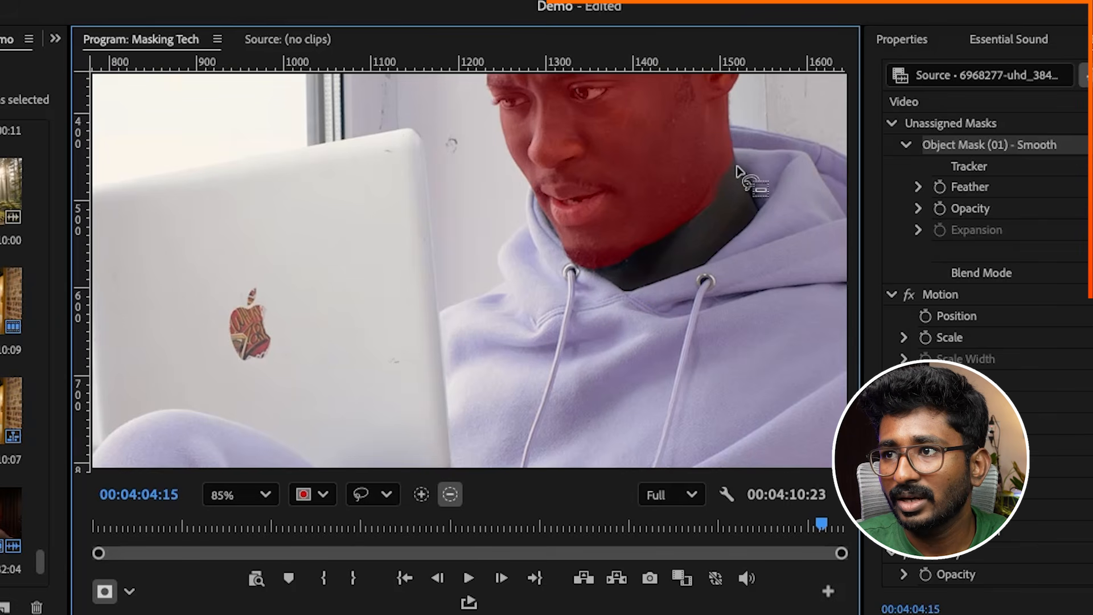
pyautogui.moveTo(736, 169)
pyautogui.mouseDown()
pyautogui.moveTo(689, 217)
pyautogui.moveTo(688, 238)
pyautogui.moveTo(738, 175)
pyautogui.mouseUp()
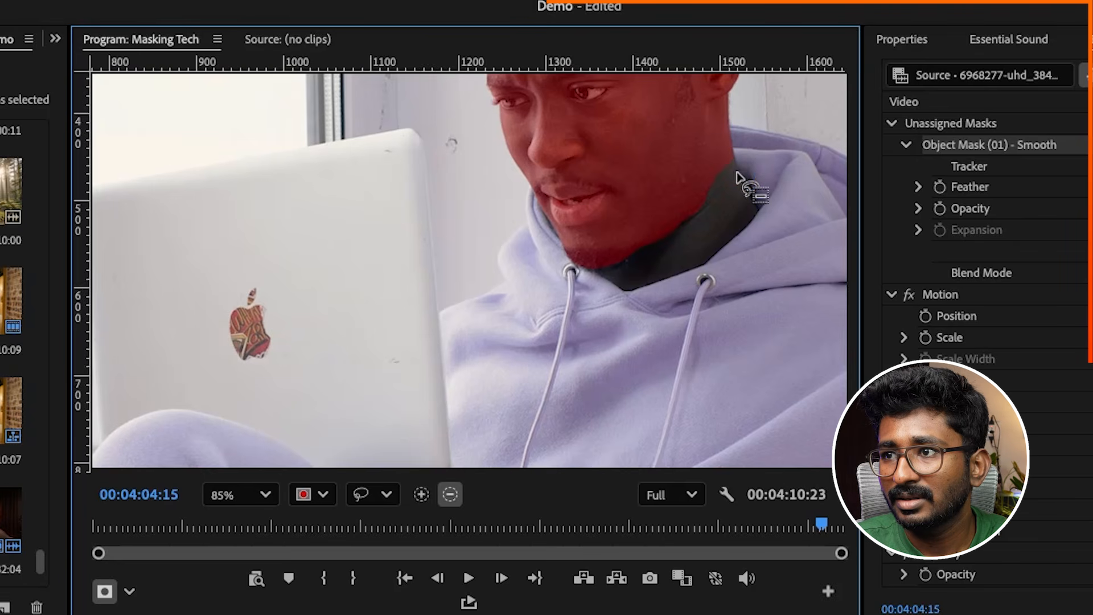
# Track the head's object mask in both directions through the clip and fit the whole frame in the program view
pyautogui.scroll(-5, 759, 161)
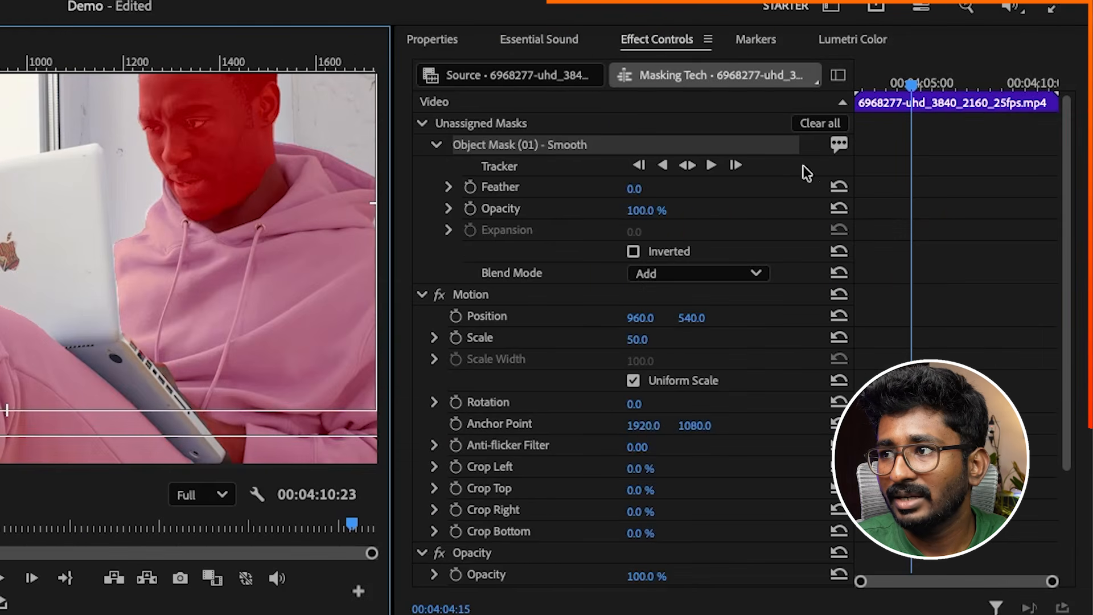
pyautogui.click(685, 164)
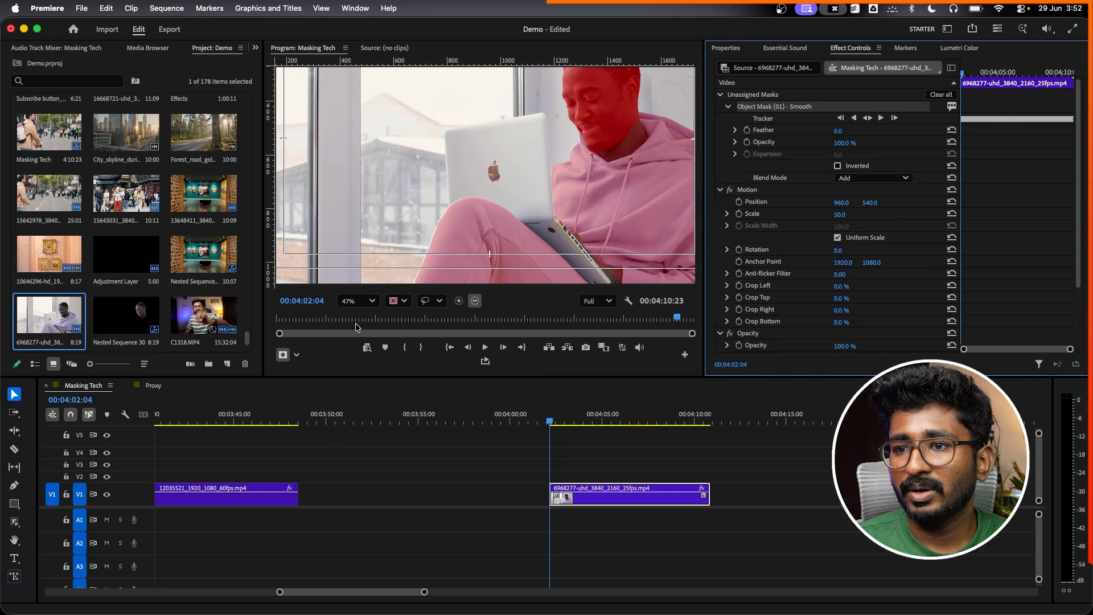
pyautogui.click(359, 300)
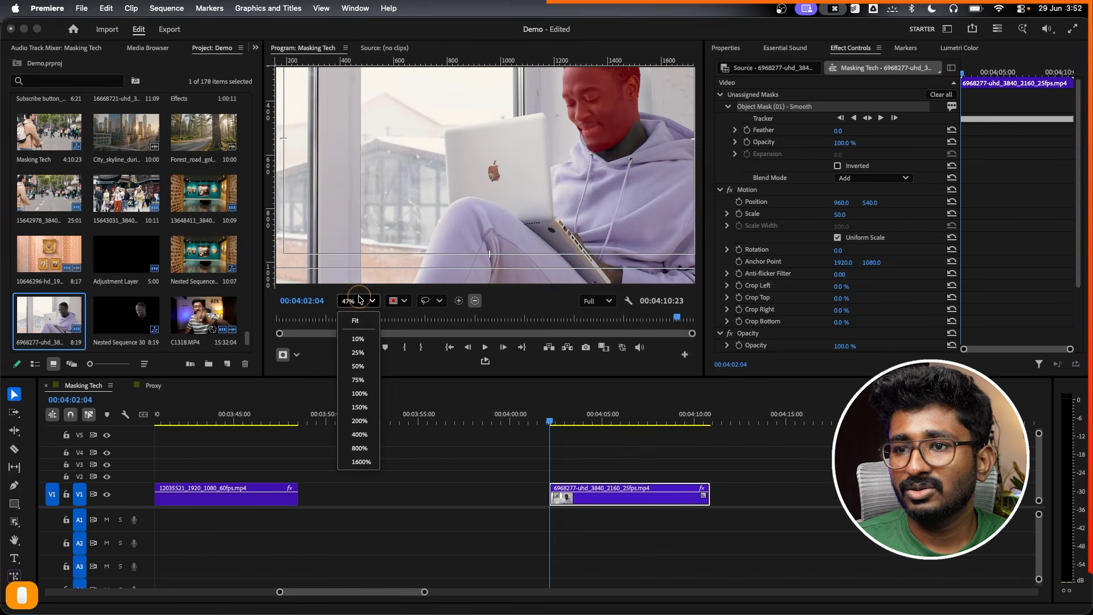
pyautogui.click(356, 321)
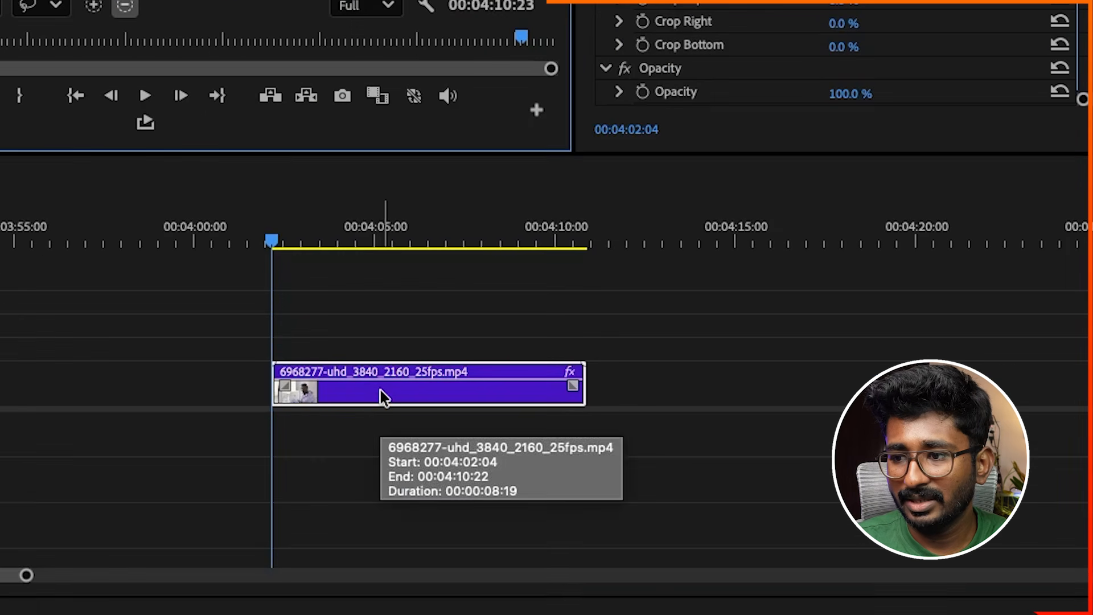
# Duplicate the 6968277-uhd_3840_2160_25fps.mp4 clip onto track V2 and change the copy's object mask to an opacity mask
pyautogui.moveTo(512, 454); pyautogui.dragTo(512, 415)
pyautogui.moveTo(381, 337); pyautogui.dragTo(381, 350)
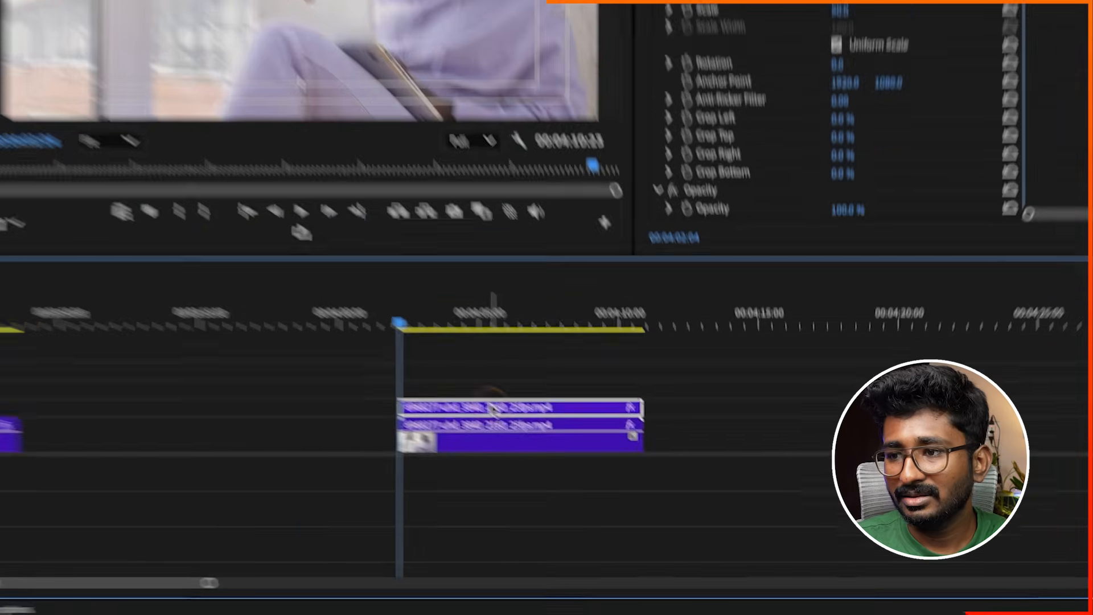
pyautogui.click(766, 101)
pyautogui.rightClick(768, 102)
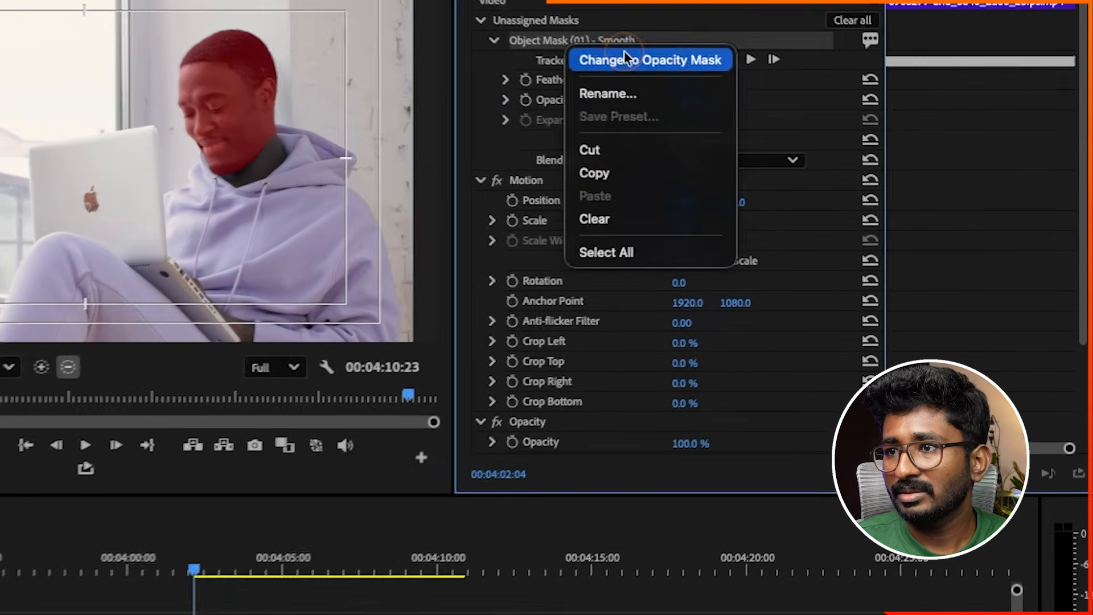
pyautogui.click(805, 118)
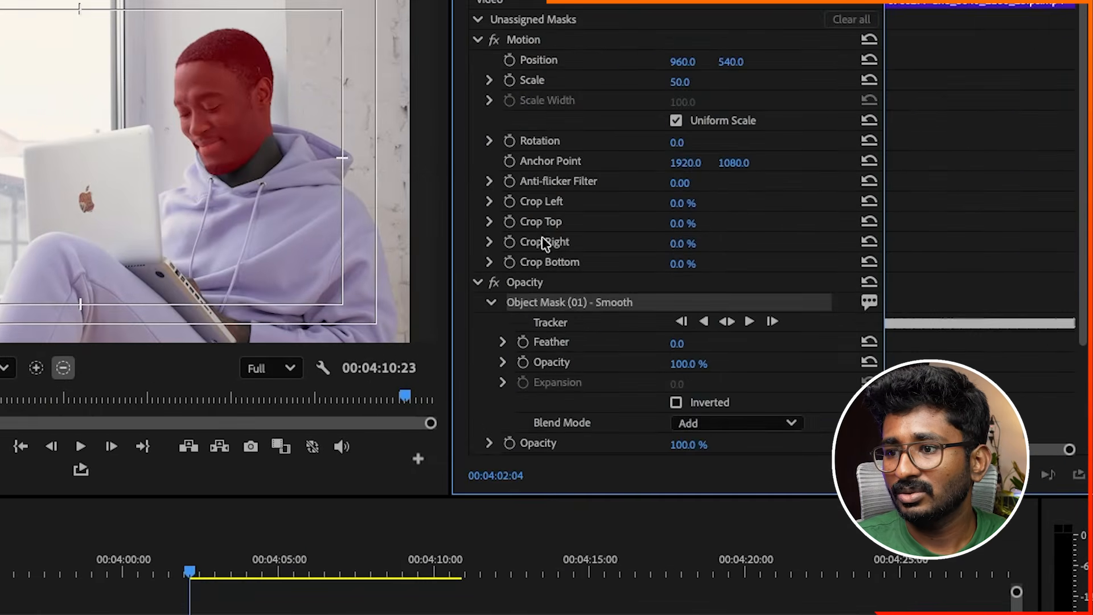
# Check the isolated head by hiding track V1 and scrubbing through the clip, and show V1 again
pyautogui.click(322, 601)
pyautogui.click(422, 605)
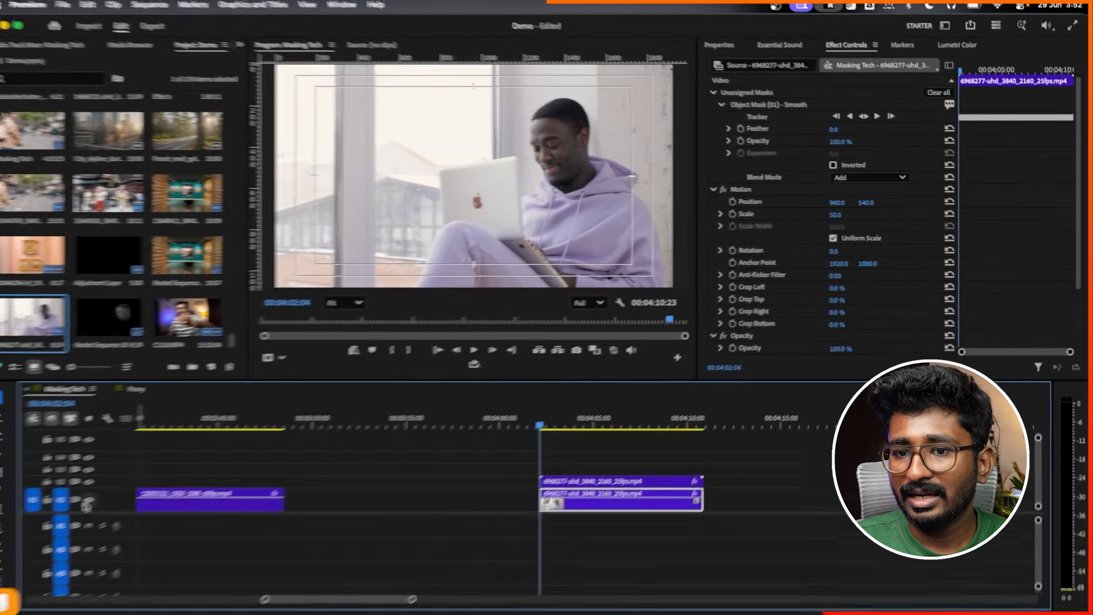
pyautogui.click(107, 494)
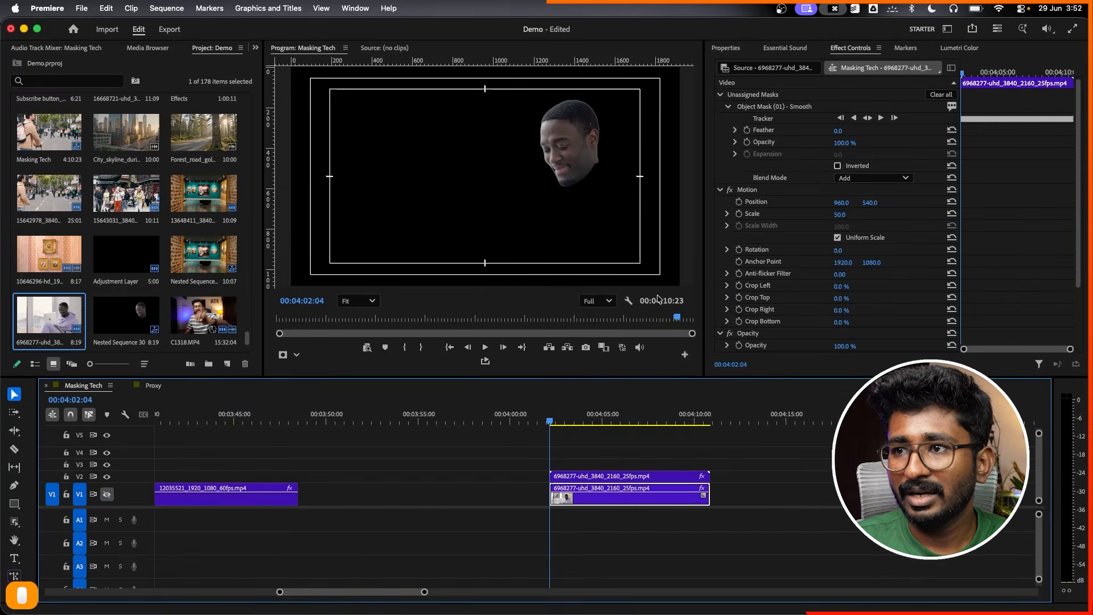
pyautogui.moveTo(566, 413); pyautogui.dragTo(673, 416)
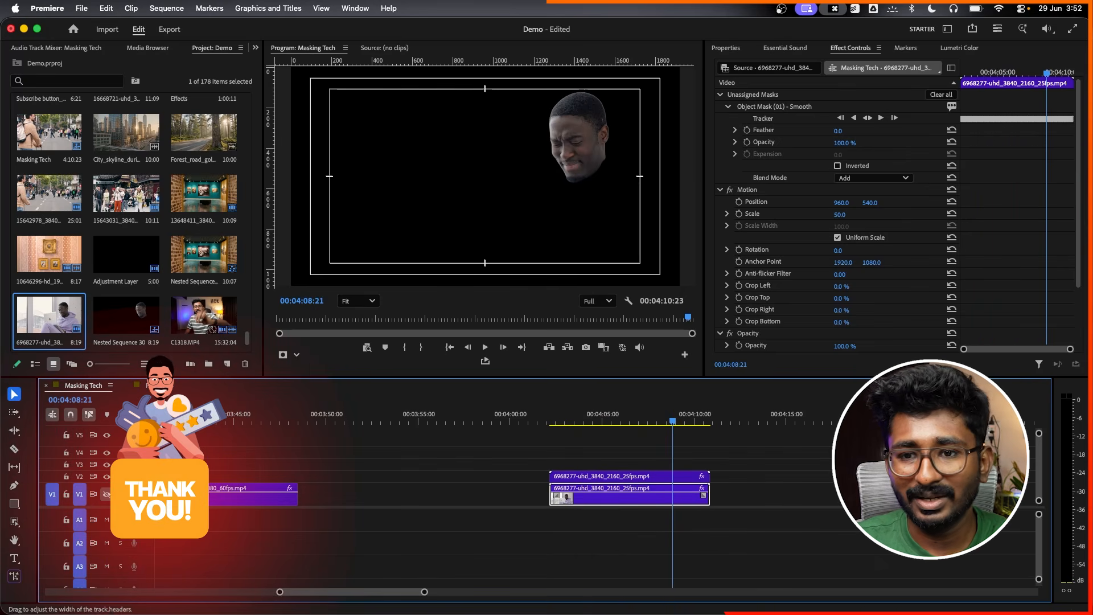
pyautogui.click(106, 494)
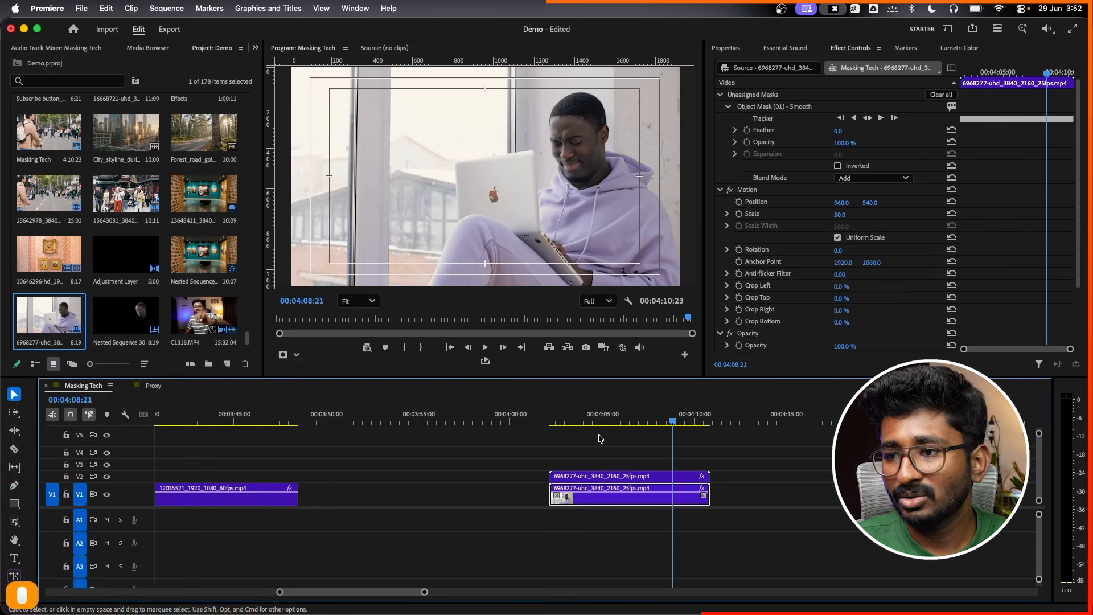
# At 00:04:05:06, try scaling the V2 head clip to 65 and shifting its anchor point, undoing both changes
pyautogui.moveTo(594, 417)
pyautogui.mouseDown()
pyautogui.moveTo(576, 417)
pyautogui.moveTo(589, 417)
pyautogui.mouseUp()
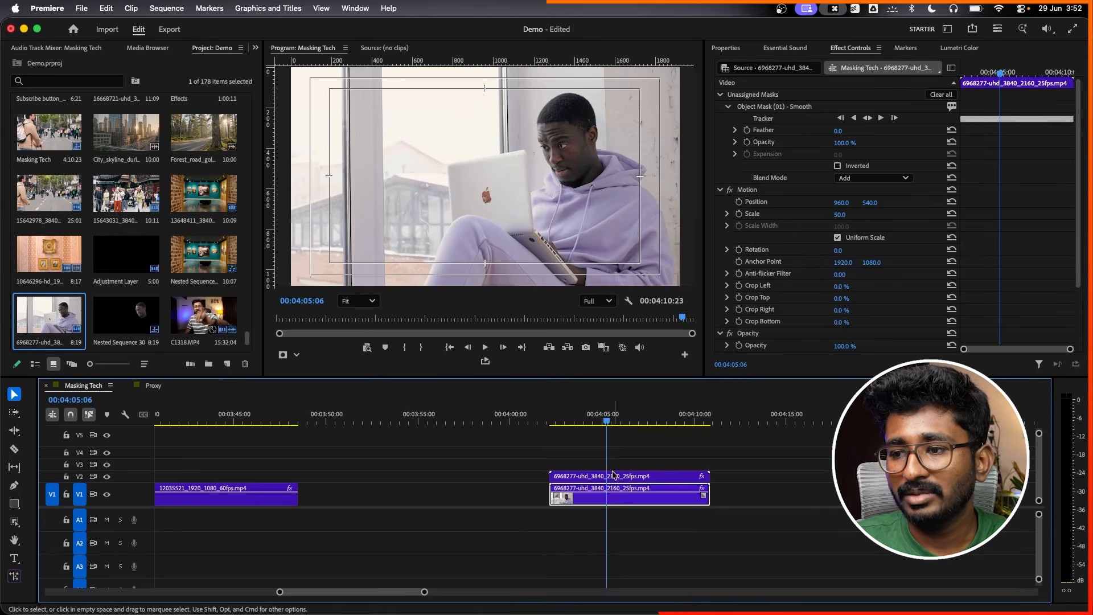
pyautogui.click(614, 475)
pyautogui.moveTo(868, 151); pyautogui.dragTo(864, 151)
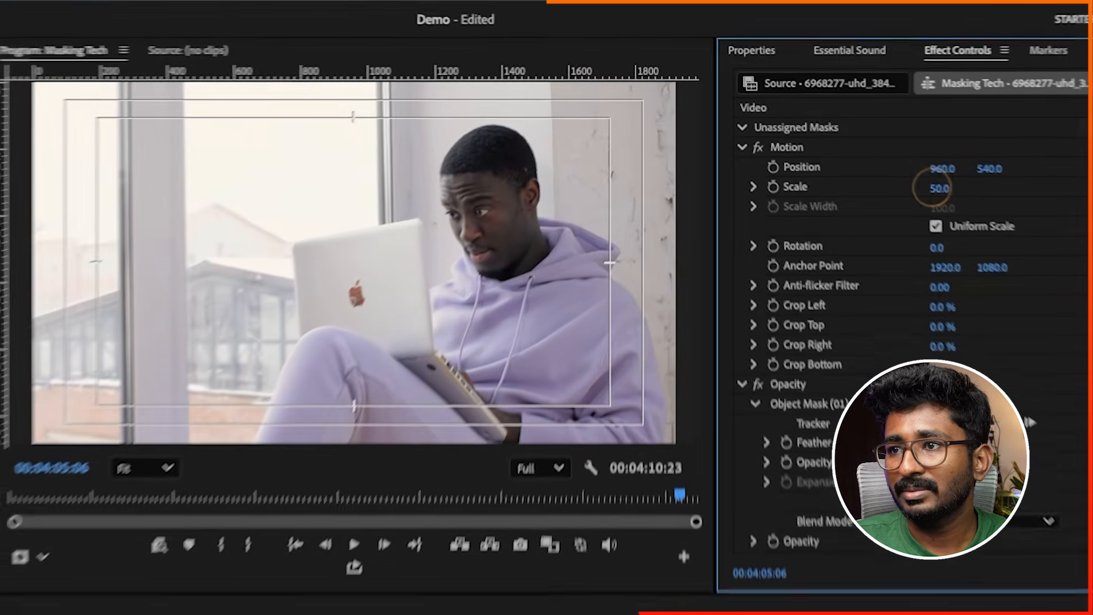
pyautogui.moveTo(944, 195); pyautogui.dragTo(969, 195)
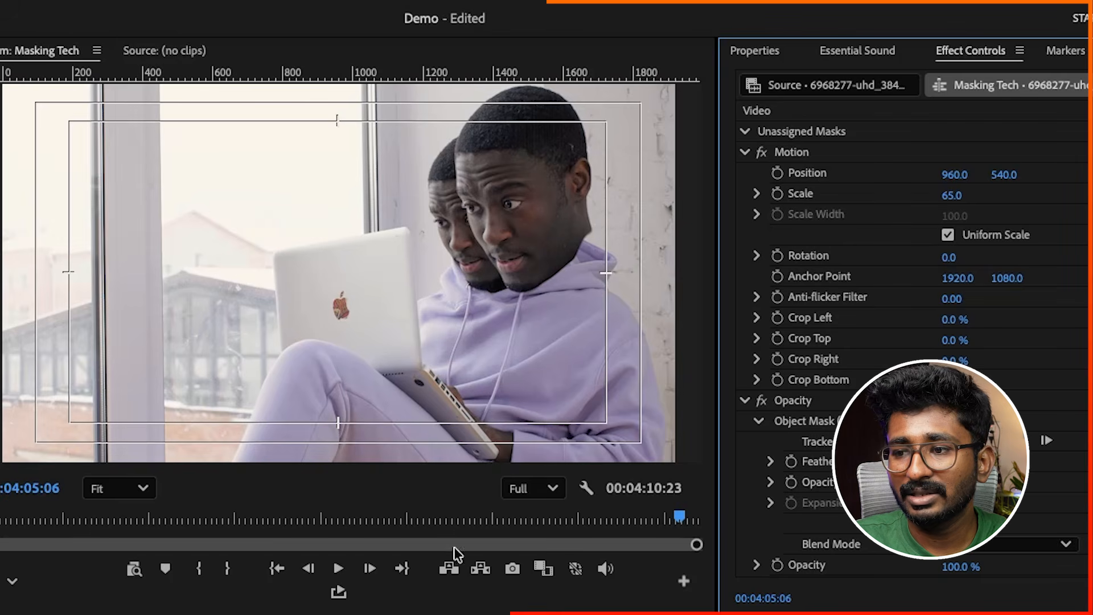
pyautogui.hotkey('ctrl', 'z')
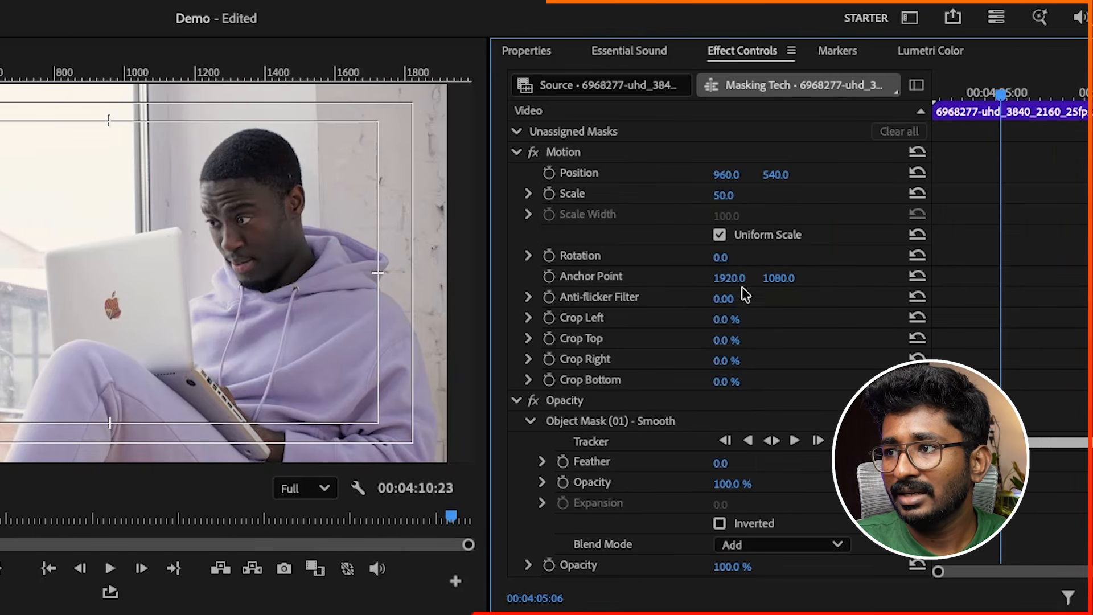
pyautogui.moveTo(725, 283); pyautogui.dragTo(737, 282)
pyautogui.hotkey('ctrl', 'z')
# Set the V2 head clip's Anchor Point X to 2860 and Position X to 1374, then undo a test enlargement
pyautogui.click(565, 152)
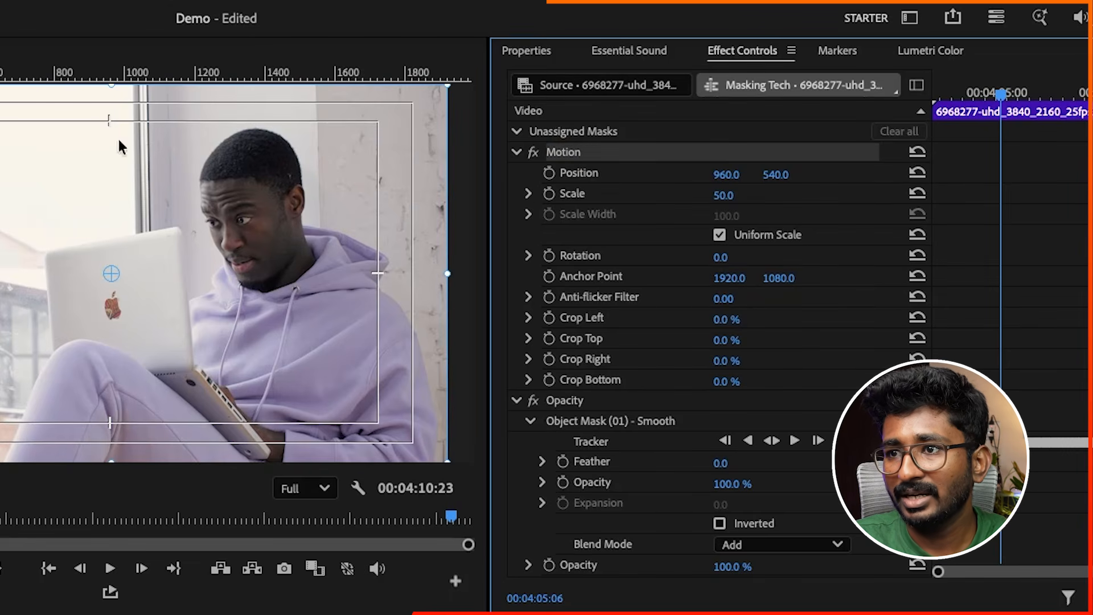
pyautogui.moveTo(730, 278)
pyautogui.mouseDown()
pyautogui.moveTo(840, 278)
pyautogui.moveTo(734, 278)
pyautogui.moveTo(751, 278)
pyautogui.mouseUp()
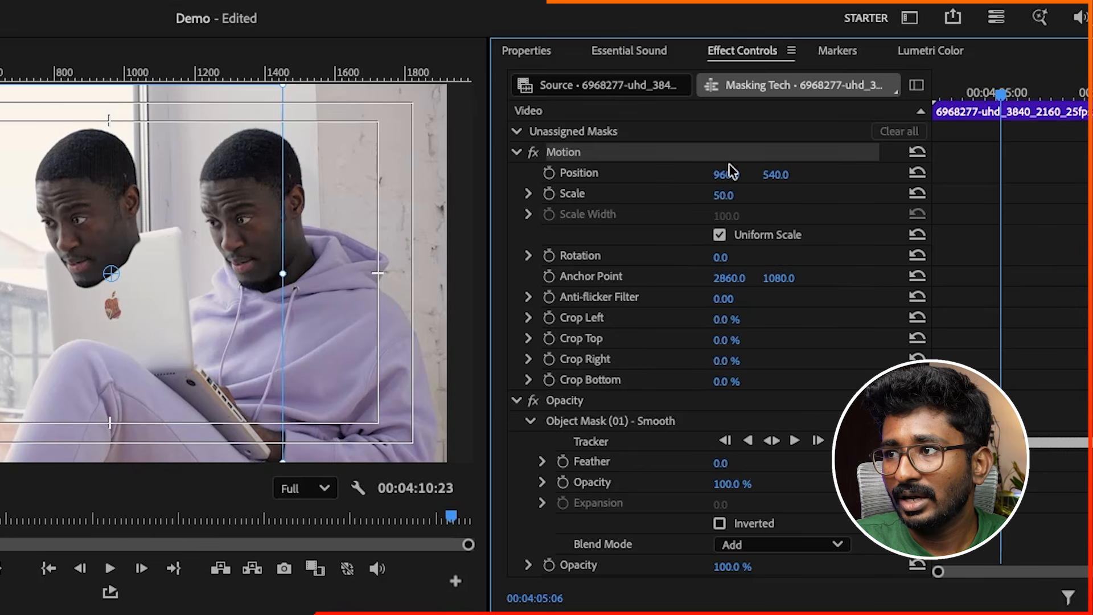
pyautogui.moveTo(727, 174); pyautogui.dragTo(779, 175)
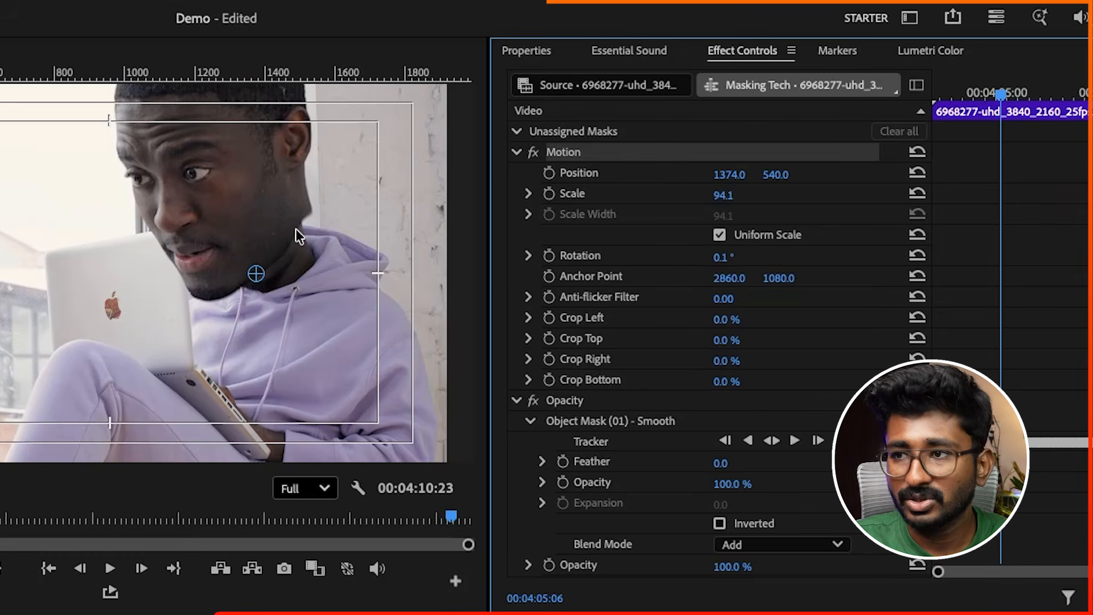
pyautogui.press('super+z')
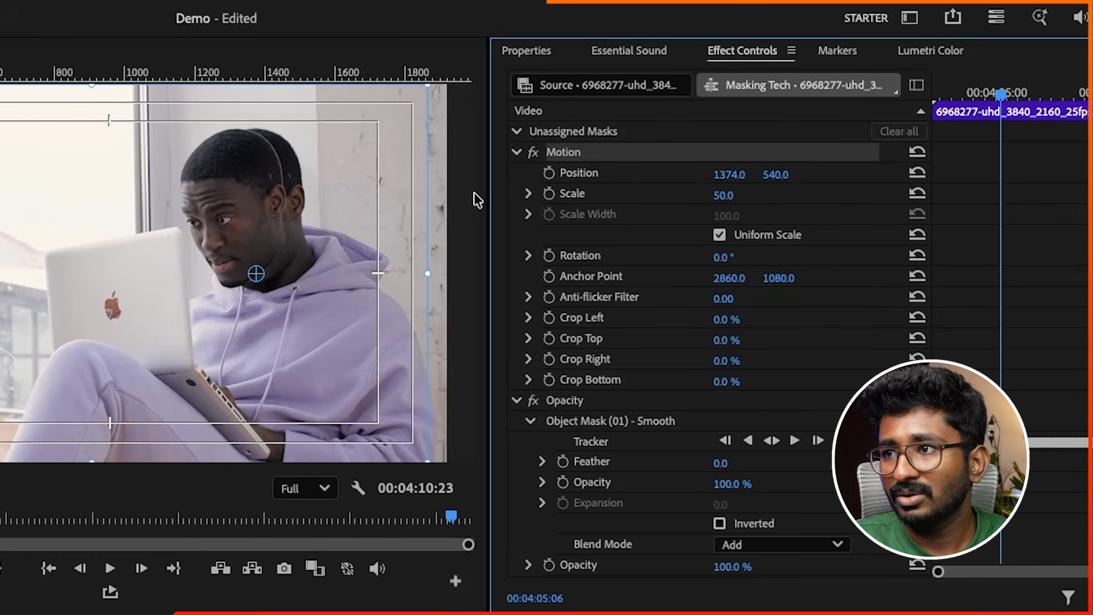
# Realign the masked head with Position X 1431, test a Scale of 56 and undo the scaling
pyautogui.click(454, 195)
pyautogui.scroll(3, 307, 175)
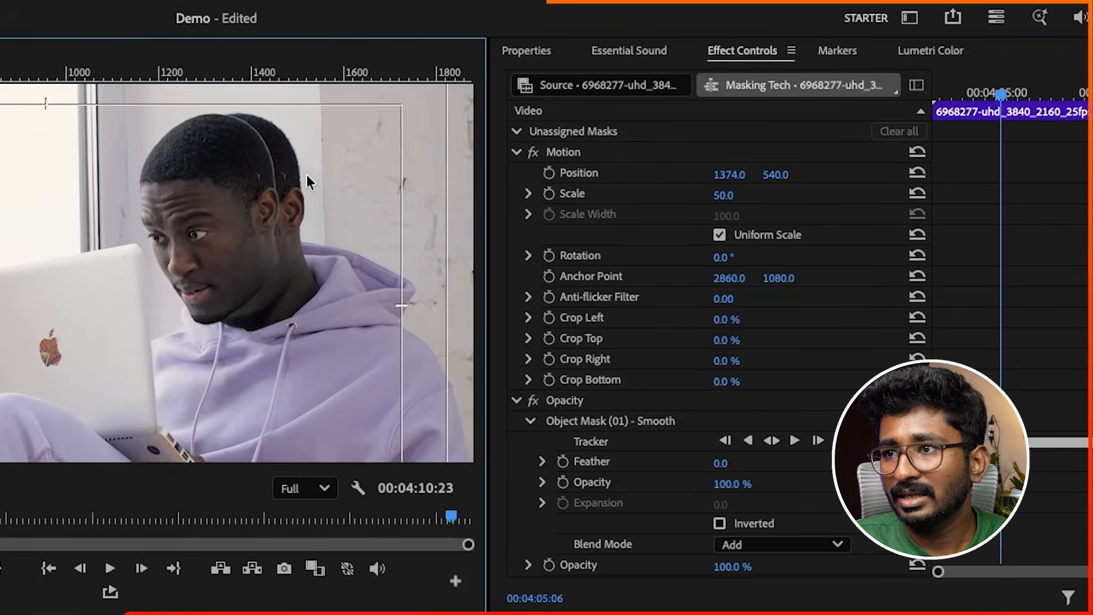
pyautogui.scroll(1, 306, 139)
pyautogui.moveTo(723, 175)
pyautogui.mouseDown()
pyautogui.moveTo(737, 176)
pyautogui.moveTo(720, 195)
pyautogui.mouseUp()
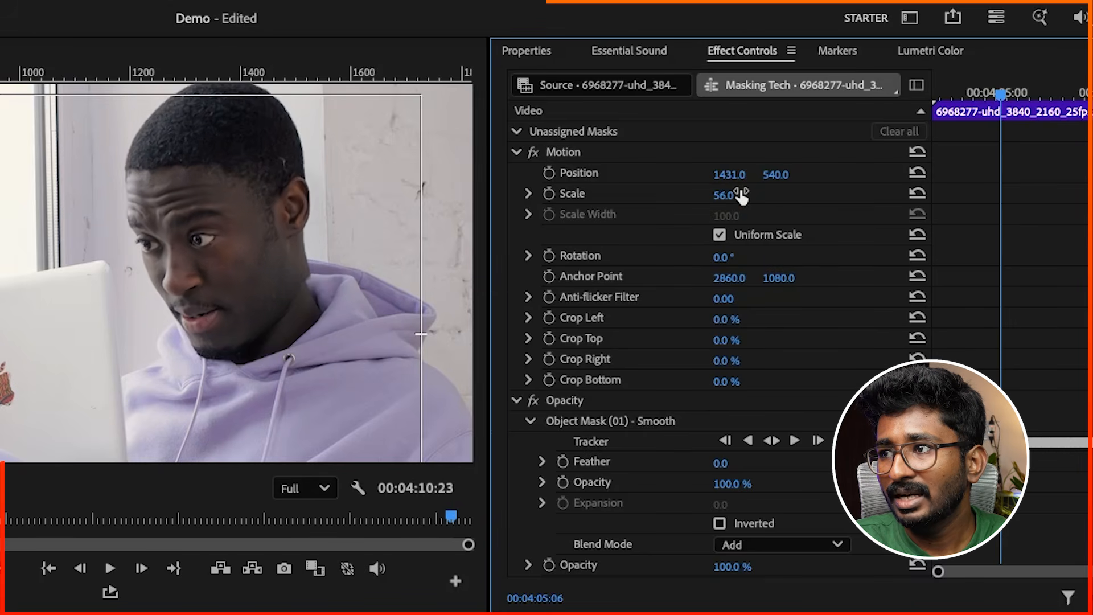
pyautogui.hotkey('ctrl', 'z')
# Set the V2 head clip's Anchor Point to 2960, 927 and its Position to 1479, 463 to realign the head
pyautogui.click(584, 151)
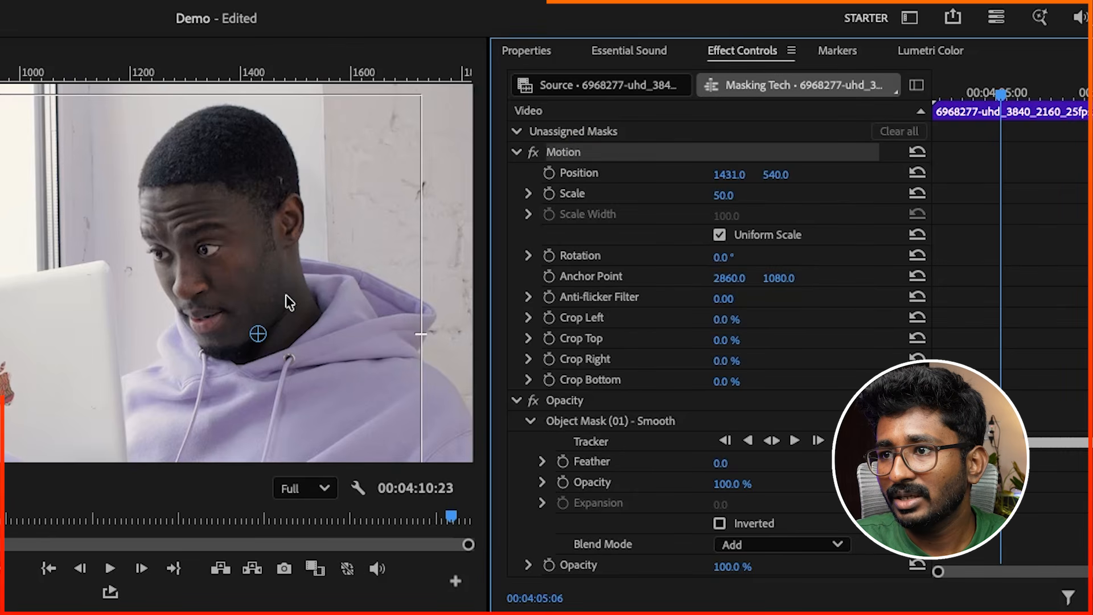
pyautogui.moveTo(779, 279); pyautogui.dragTo(730, 281)
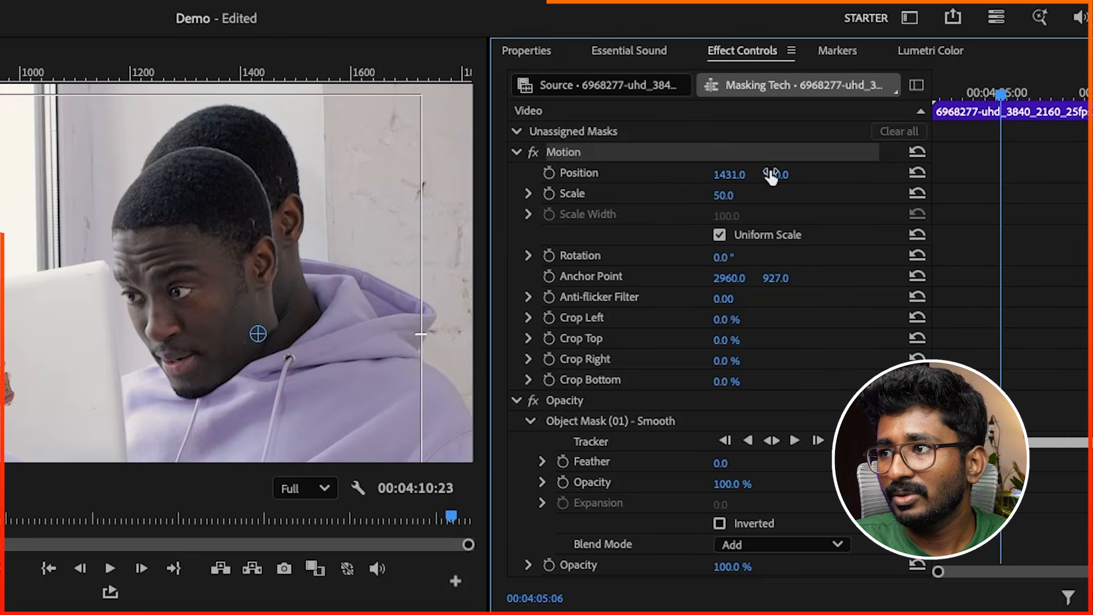
pyautogui.moveTo(775, 175)
pyautogui.mouseDown()
pyautogui.moveTo(725, 175)
pyautogui.moveTo(774, 169)
pyautogui.mouseUp()
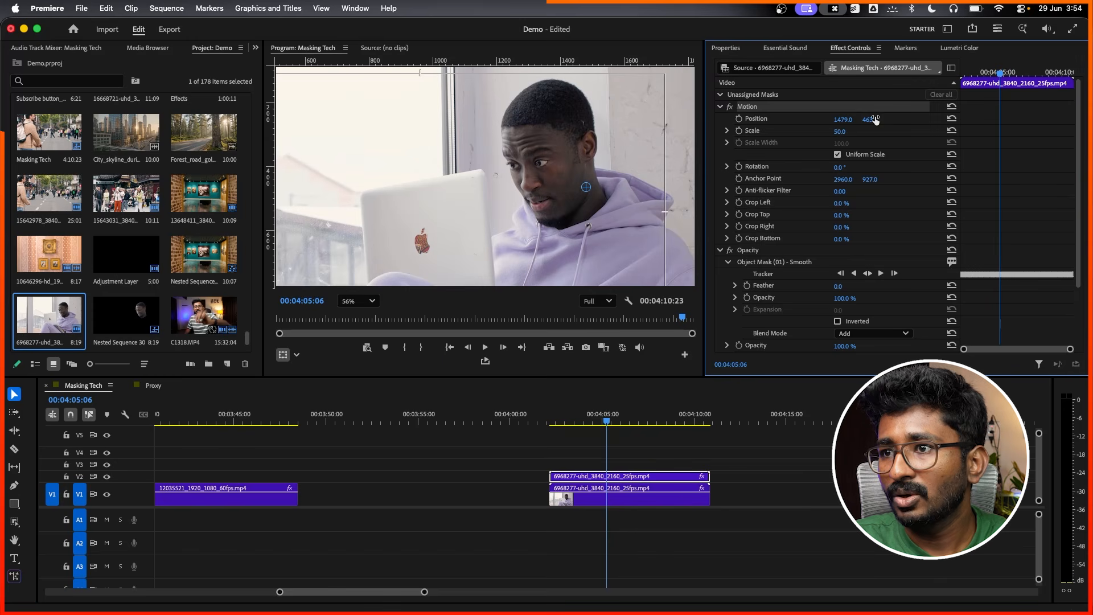
# Keyframe the head clip's Position and Scale at 00:04:04:18, and set Scale 76 and Position X 1468 at 00:04:05:21
pyautogui.click(357, 301)
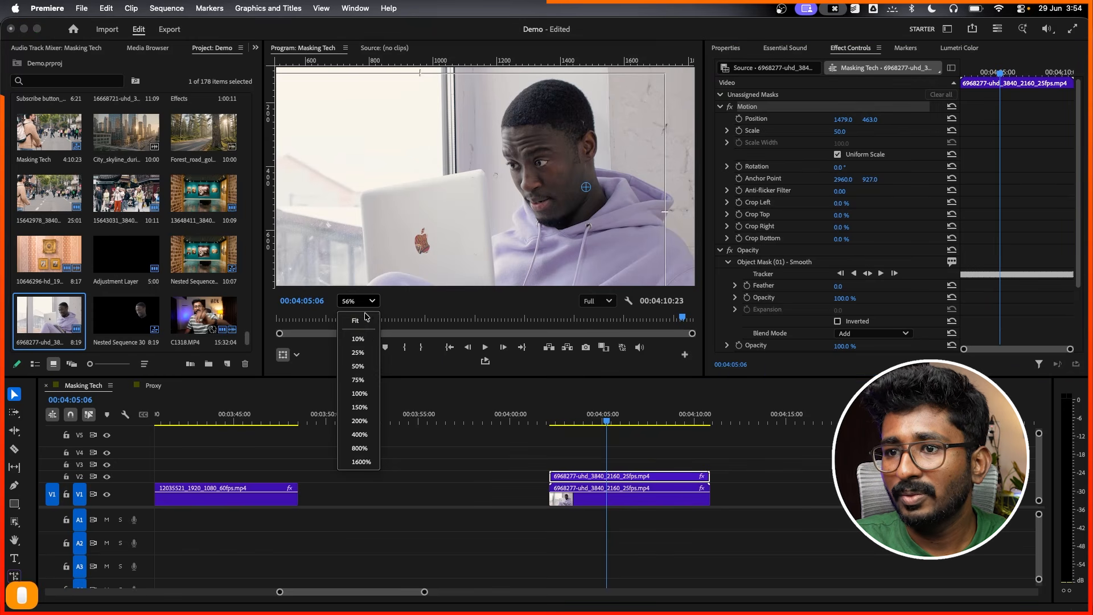
pyautogui.click(364, 323)
pyautogui.moveTo(1000, 74)
pyautogui.mouseDown()
pyautogui.moveTo(978, 74)
pyautogui.moveTo(994, 74)
pyautogui.mouseUp()
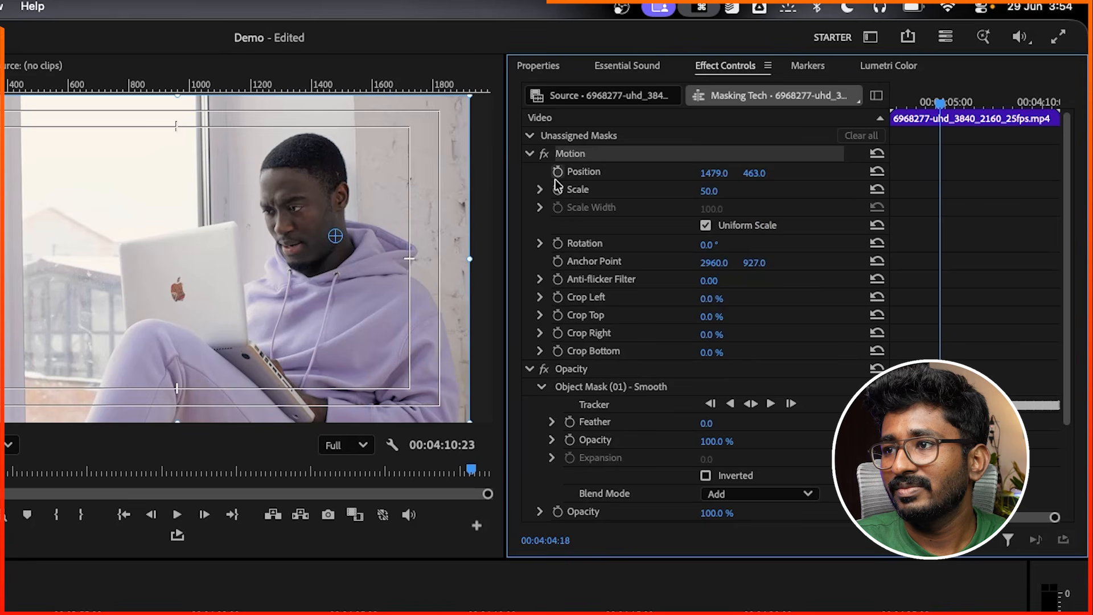
pyautogui.click(558, 189)
pyautogui.click(558, 172)
pyautogui.moveTo(943, 108); pyautogui.dragTo(961, 106)
pyautogui.moveTo(709, 191)
pyautogui.mouseDown()
pyautogui.moveTo(721, 190)
pyautogui.moveTo(712, 173)
pyautogui.mouseUp()
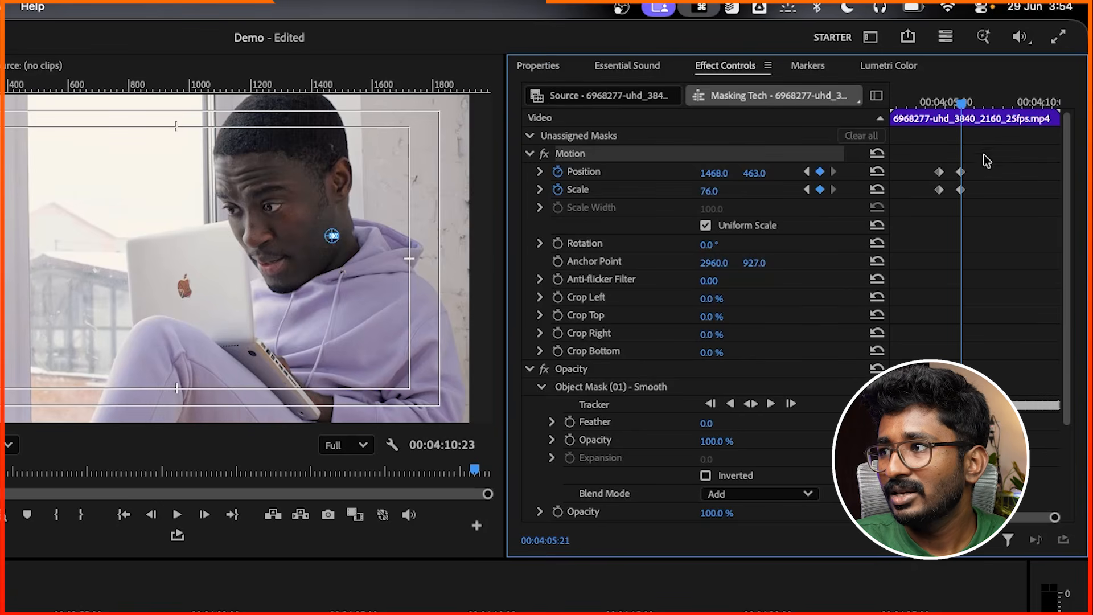
# Copy the first Position and Scale keyframes to 00:04:07:22 so the head returns to its original size
pyautogui.moveTo(966, 102); pyautogui.dragTo(1000, 101)
pyautogui.click(939, 171)
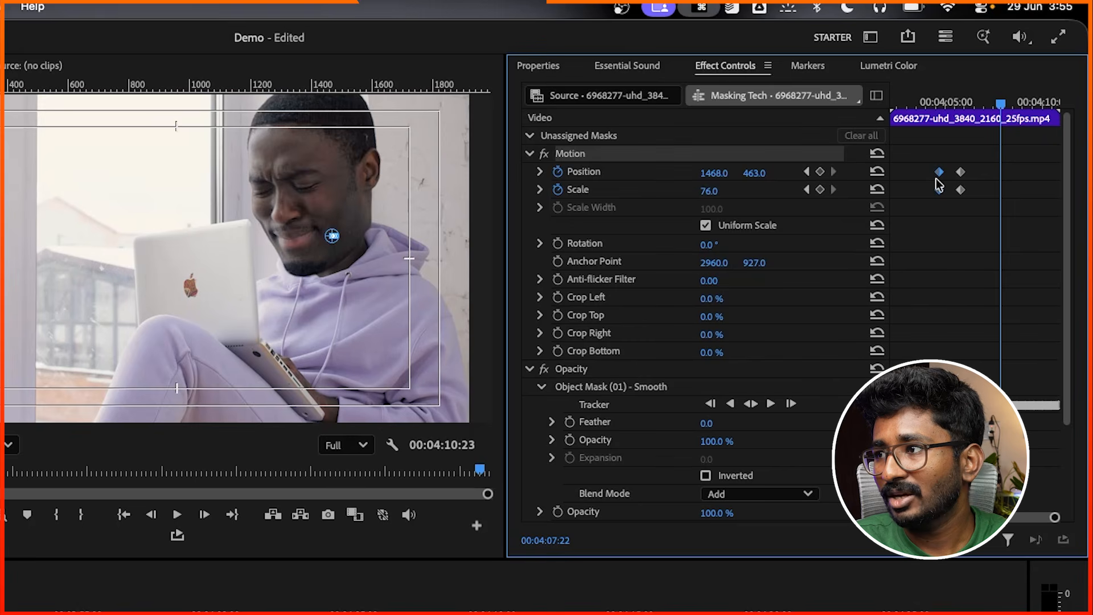
pyautogui.press('super+v')
# Apply easing to all Position and Scale keyframes of the head clip and play back the animation
pyautogui.moveTo(926, 101); pyautogui.dragTo(841, 273)
pyautogui.press('F9')
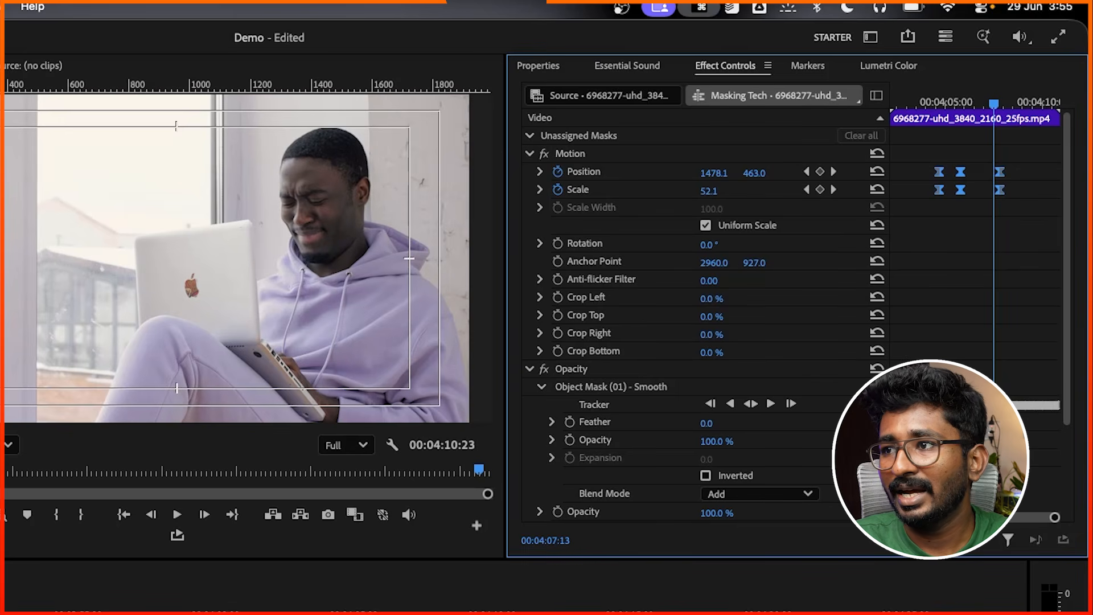
pyautogui.press('space')
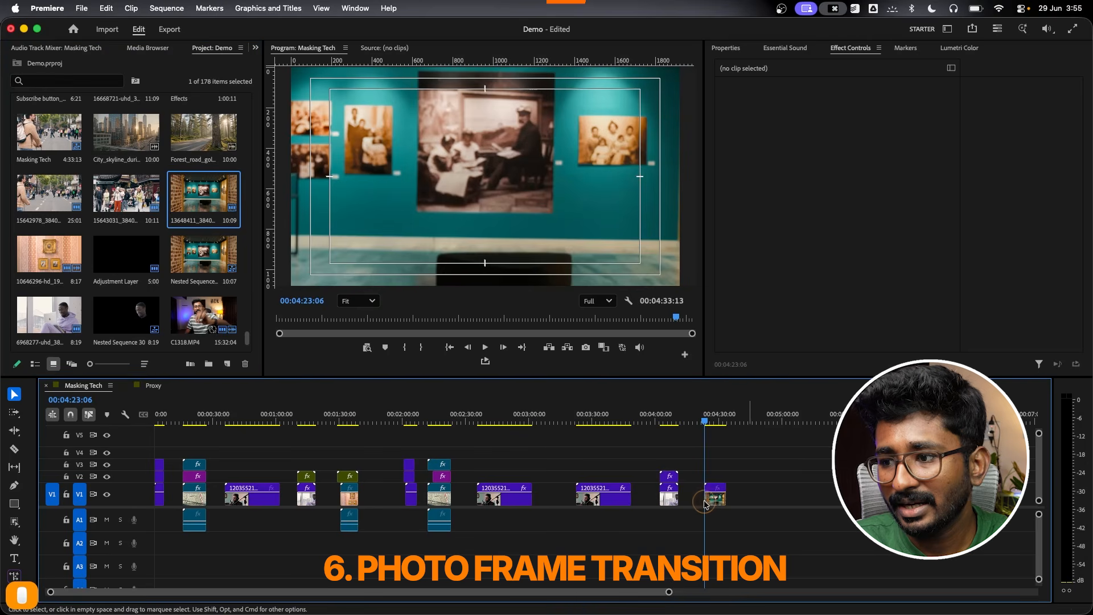
# Set the Scale of the gallery clip at 00:04:23:06 to 50
pyautogui.click(710, 500)
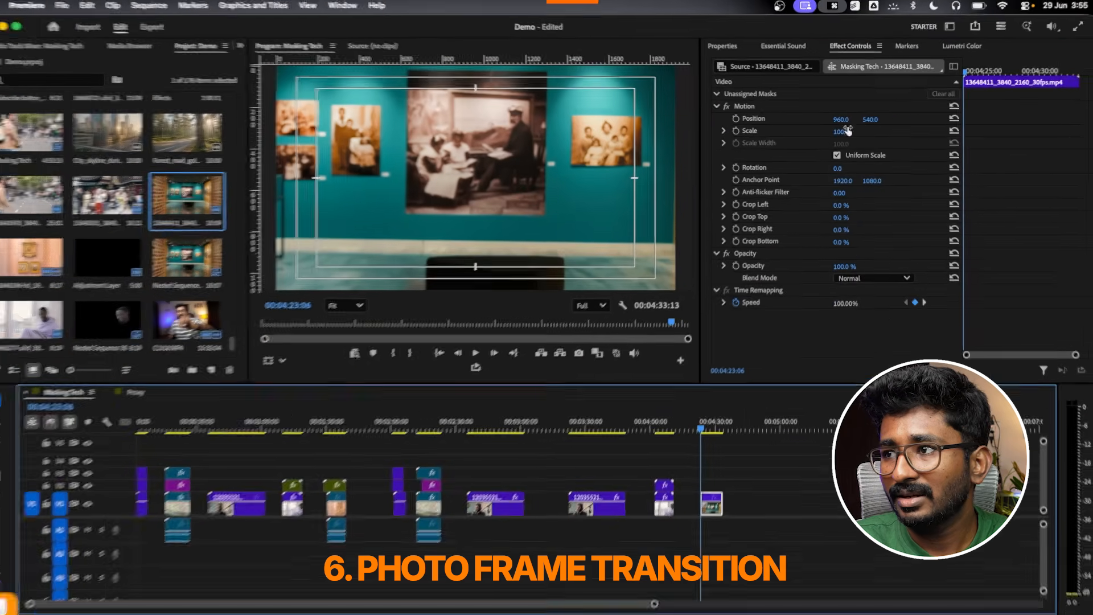
pyautogui.click(847, 131)
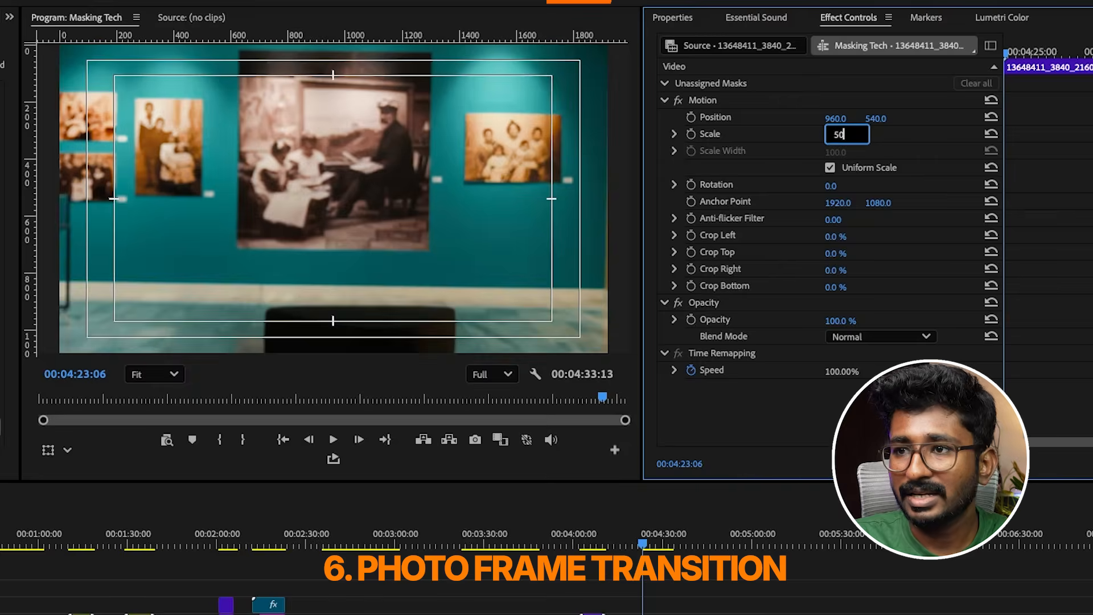
pyautogui.press('Return')
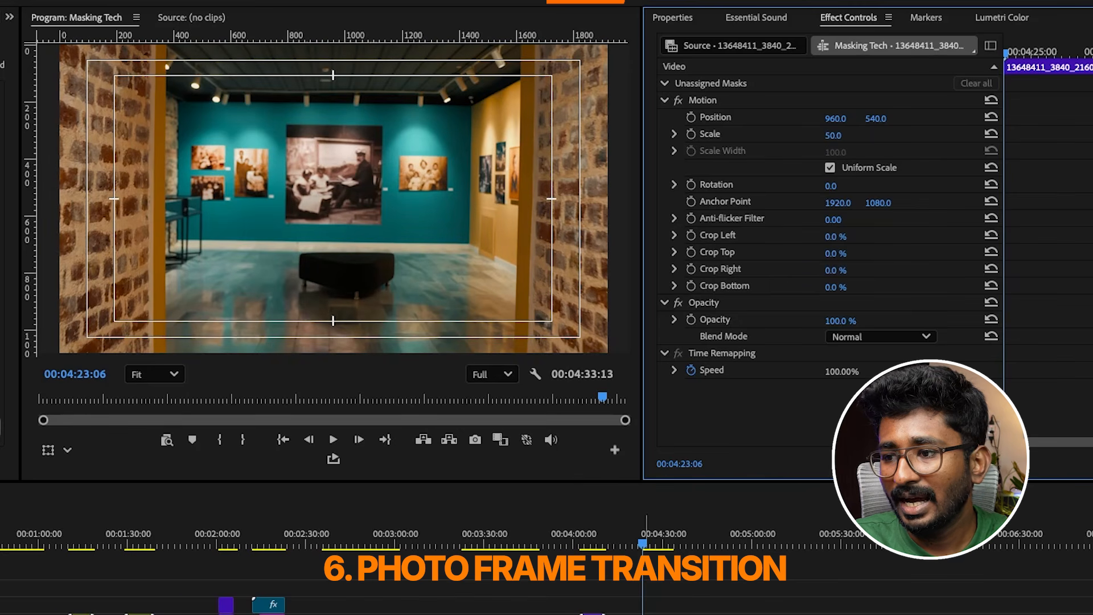
# Create an object mask on the large central photo in the gallery clip and track it forward and backward
pyautogui.press('=')
pyautogui.press('=')
pyautogui.press('=')
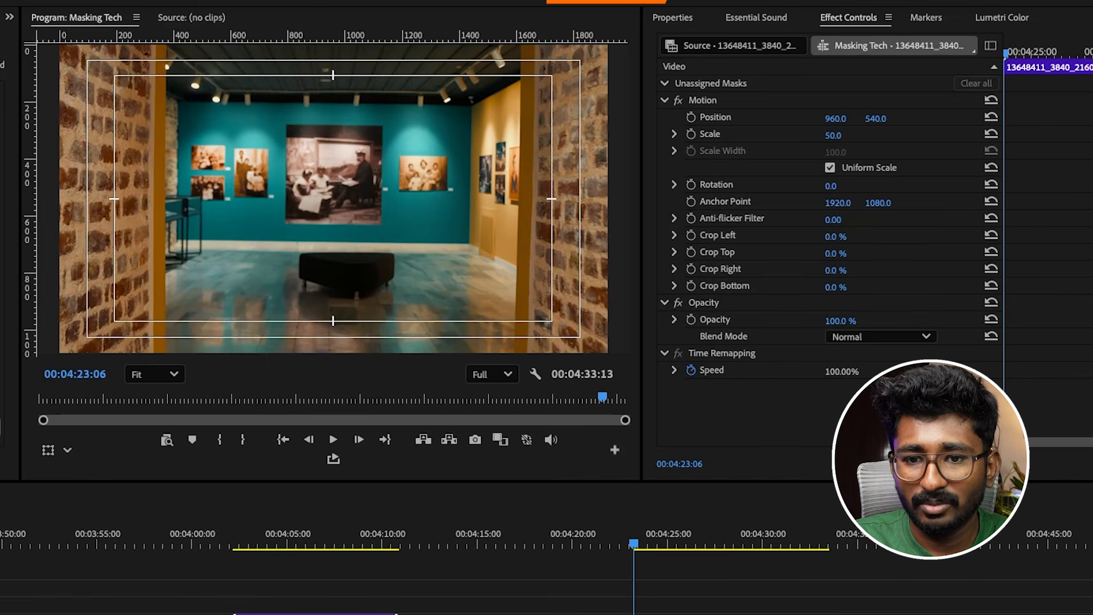
pyautogui.click(343, 153)
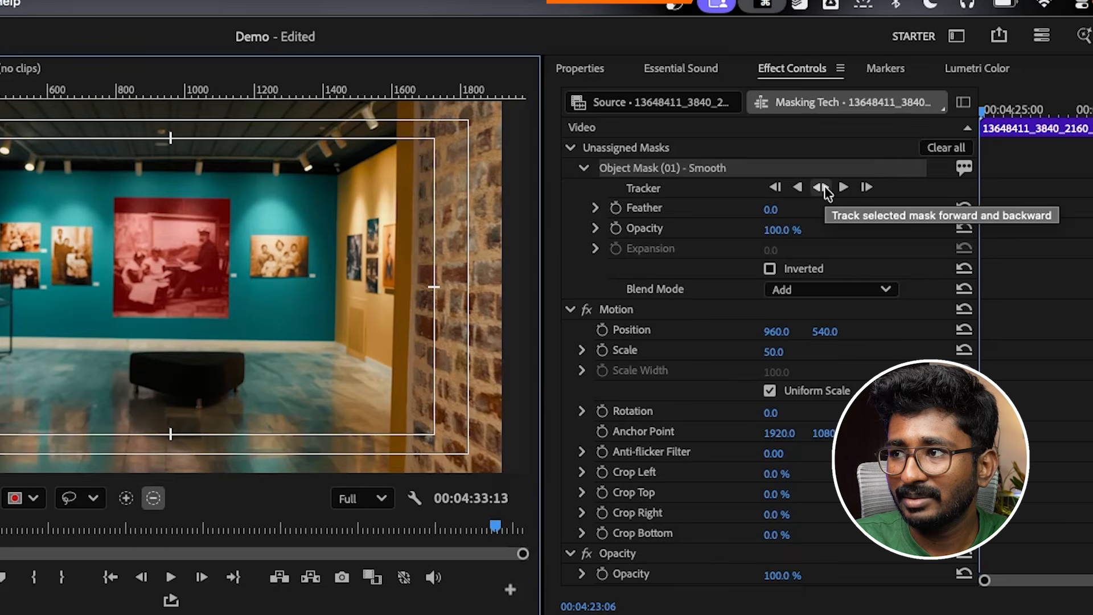
pyautogui.click(822, 188)
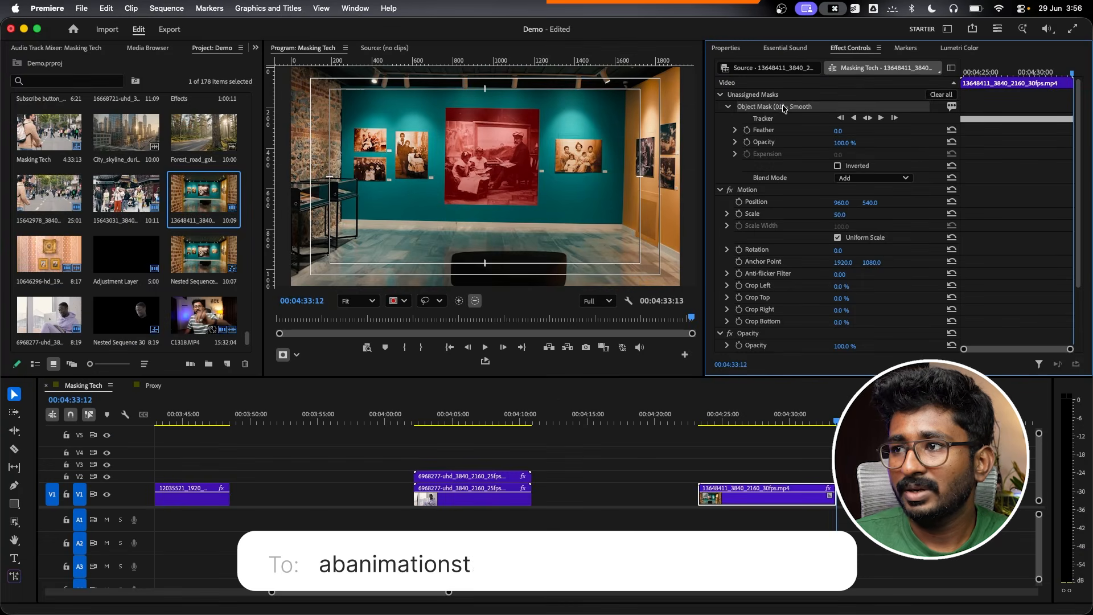
# Change the photo's object mask to an opacity mask and deselect the clip
pyautogui.rightClick(784, 108)
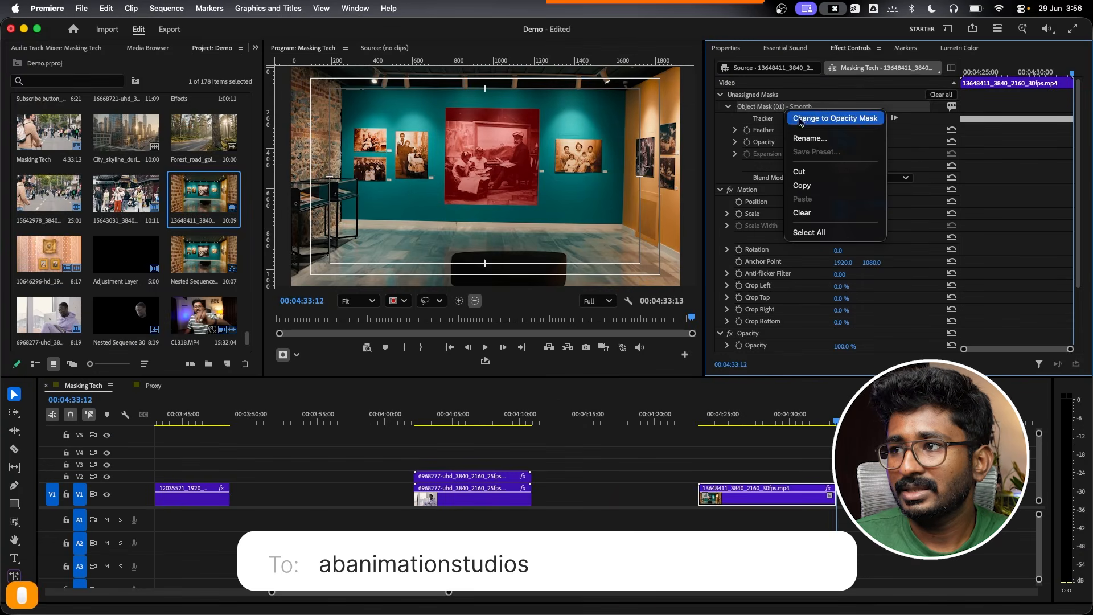
pyautogui.click(809, 115)
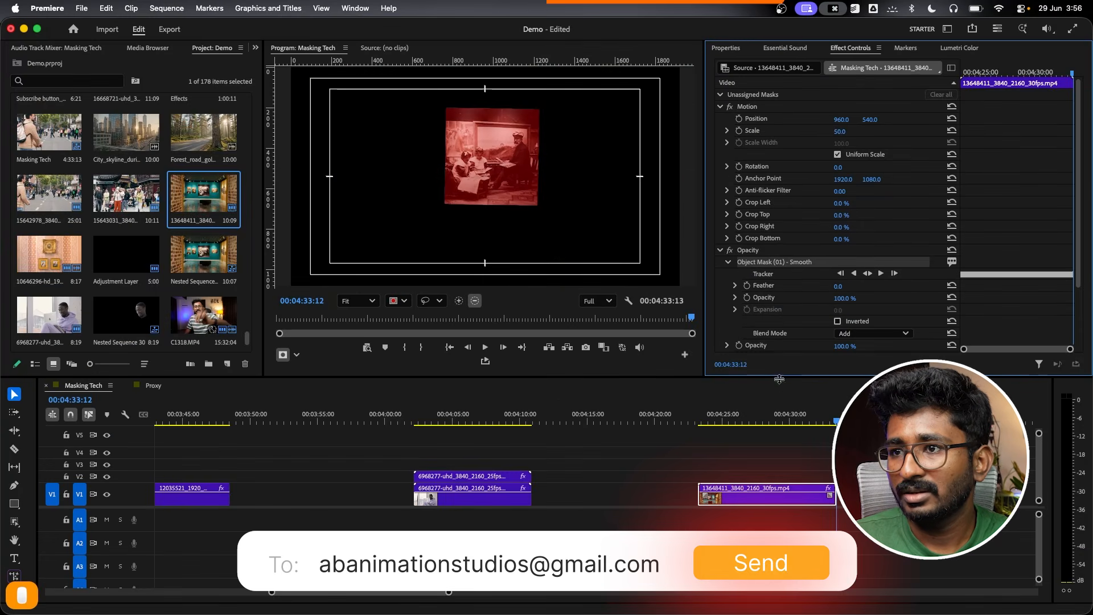
pyautogui.click(766, 478)
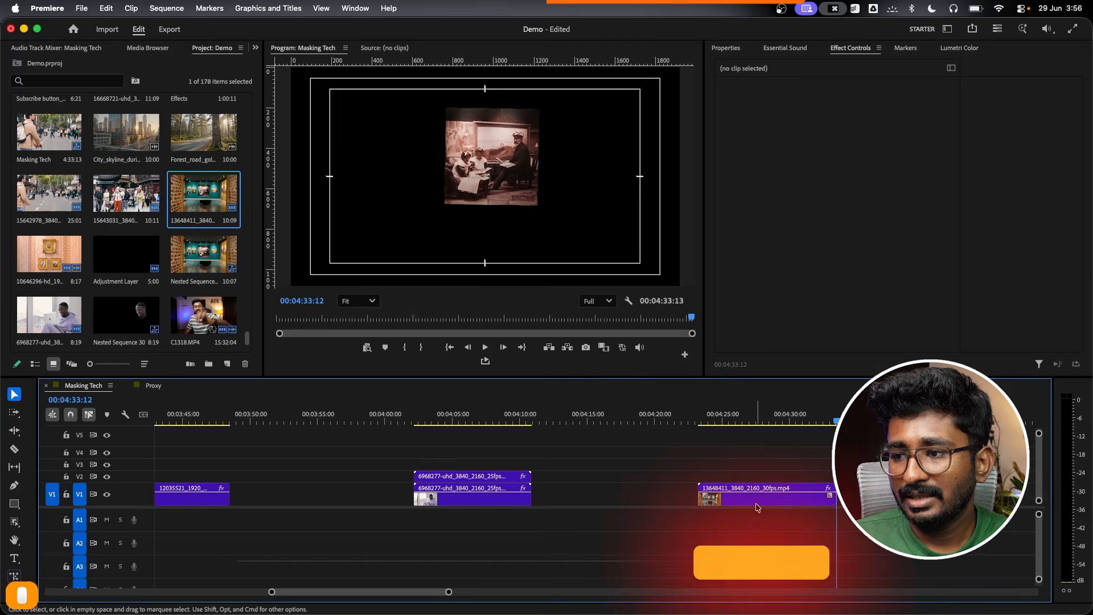
# Duplicate the masked gallery clip onto V2 and invert the copy's object mask
pyautogui.click(761, 493)
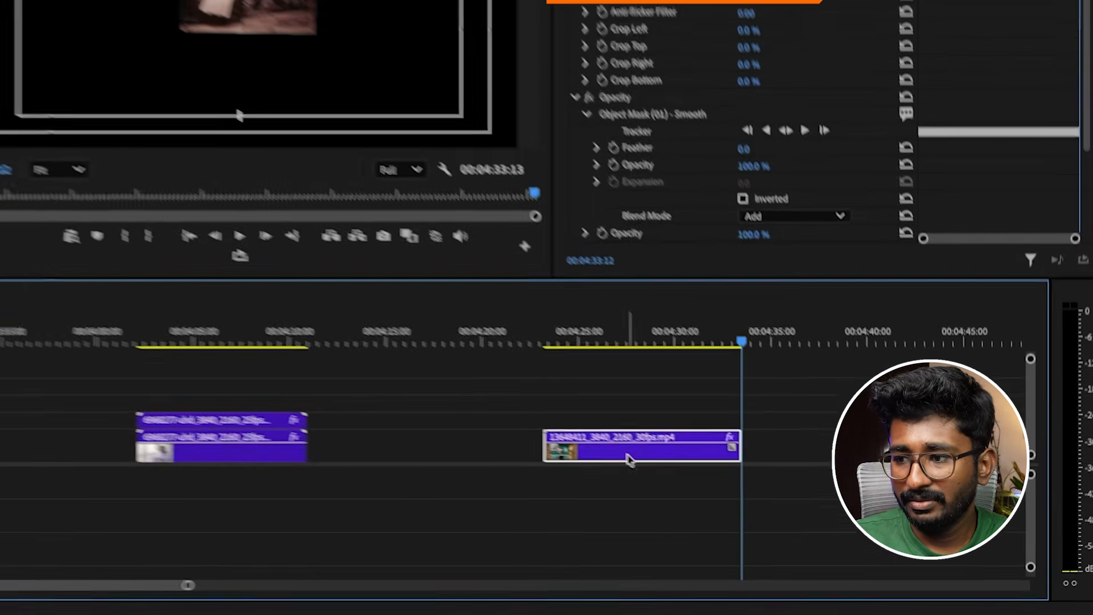
pyautogui.moveTo(629, 460); pyautogui.dragTo(605, 415)
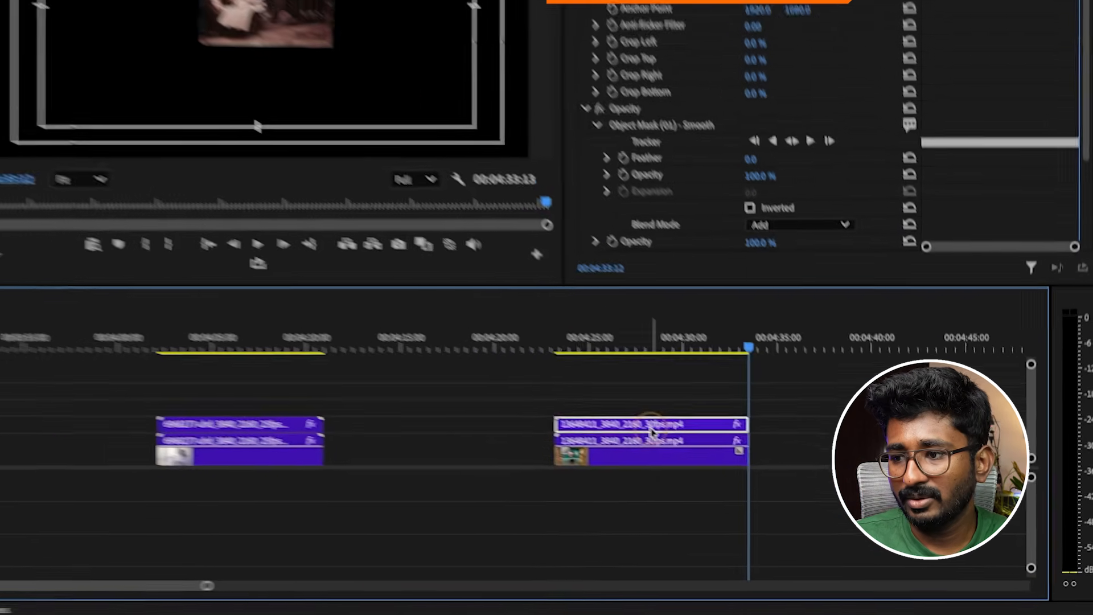
pyautogui.click(591, 328)
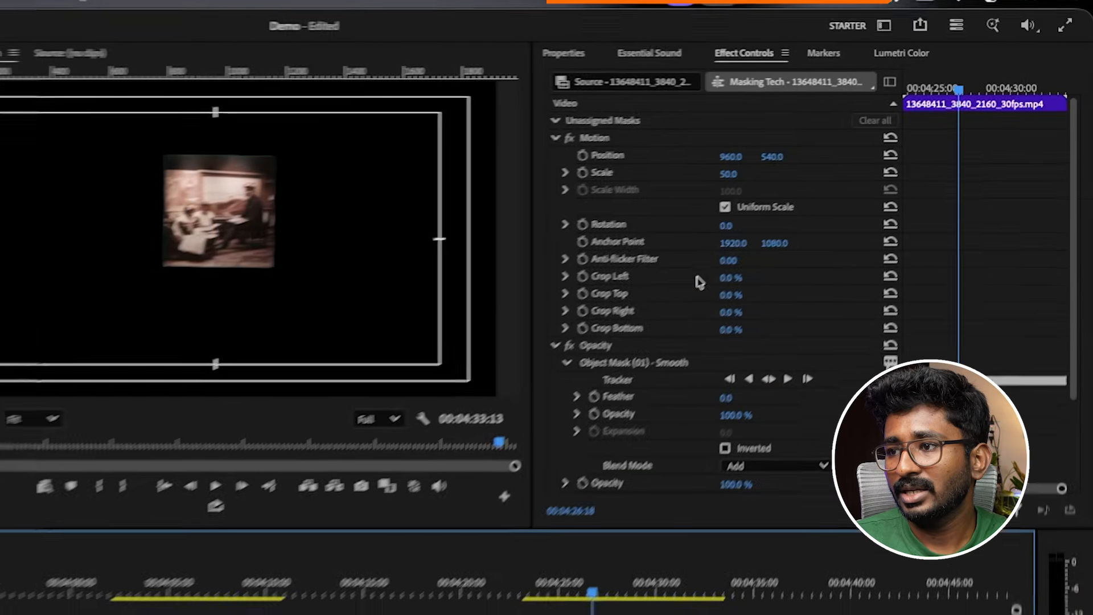
pyautogui.scroll(-3, 679, 323)
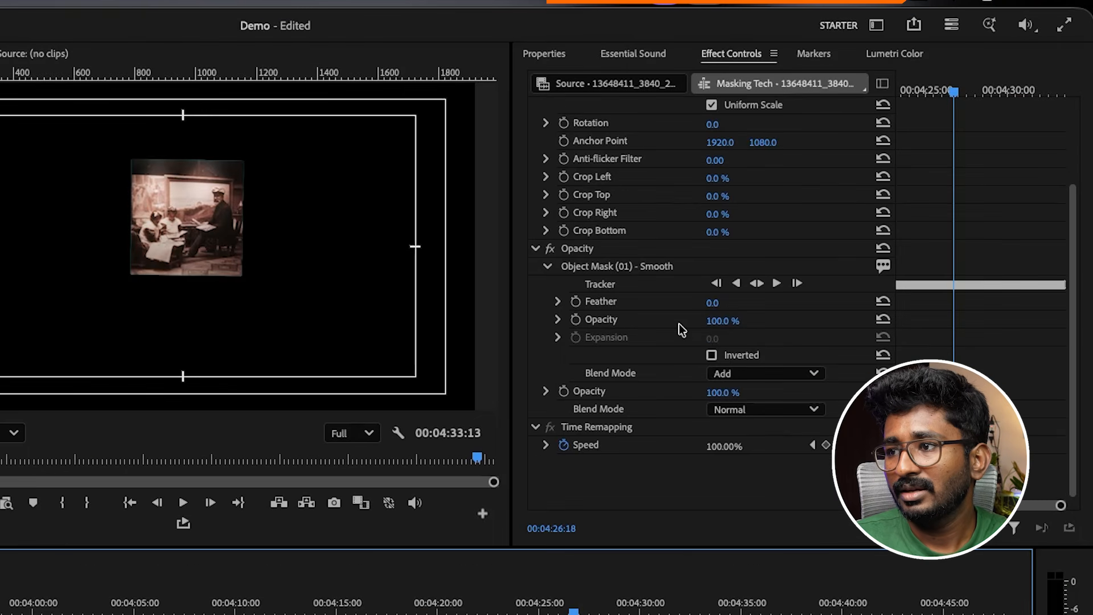
pyautogui.click(712, 354)
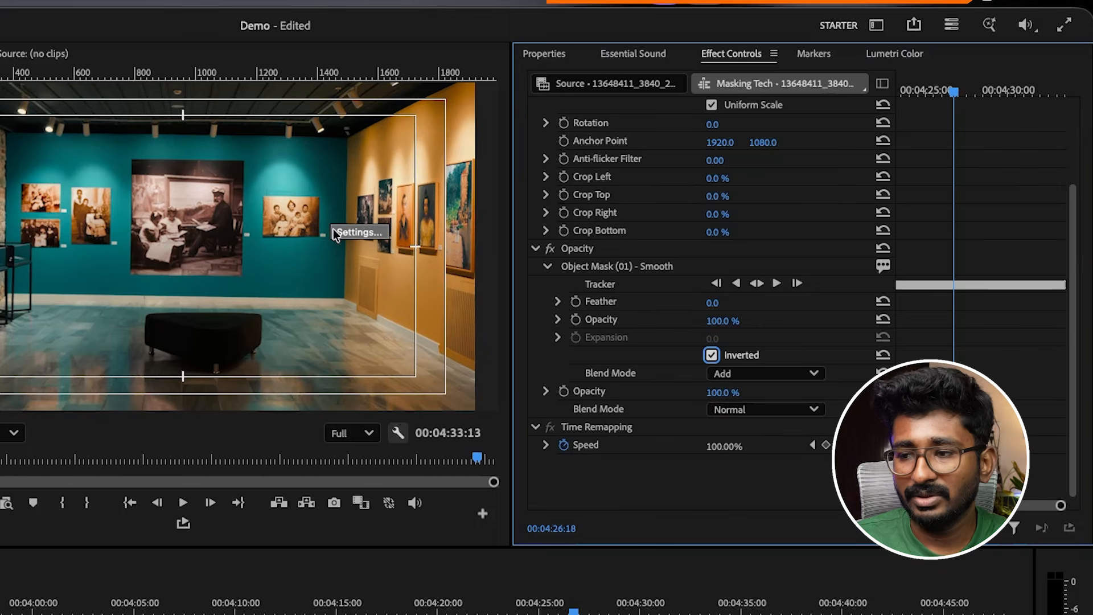
# Keyframe the V1 gallery clip's Position at 00:04:25:24 and set Position Y to 966 at 00:04:26:23
pyautogui.click(514, 608)
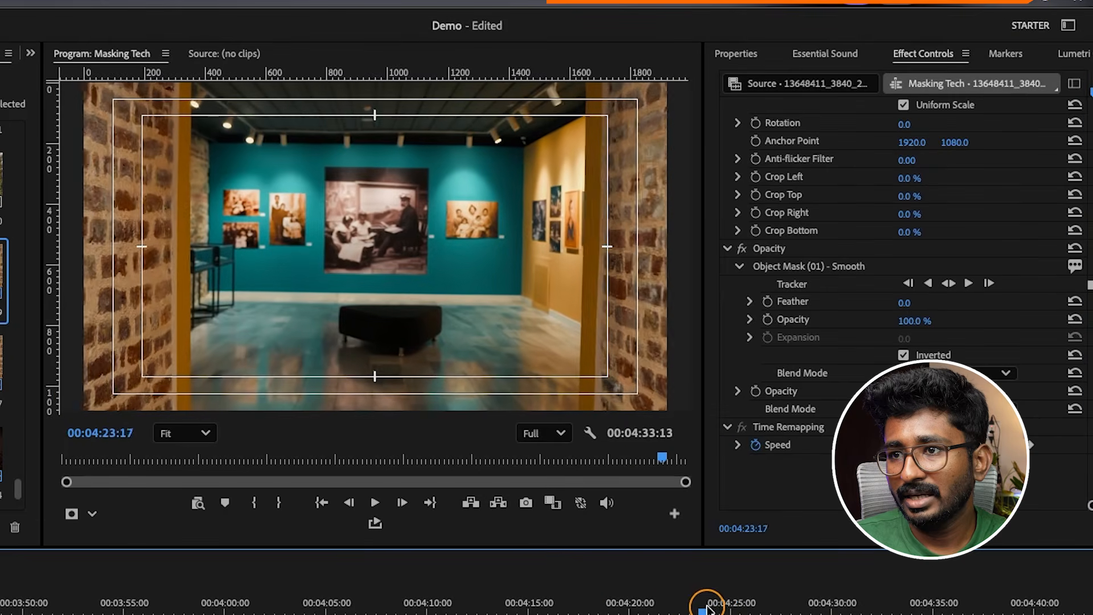
pyautogui.moveTo(706, 608); pyautogui.dragTo(752, 604)
pyautogui.click(777, 613)
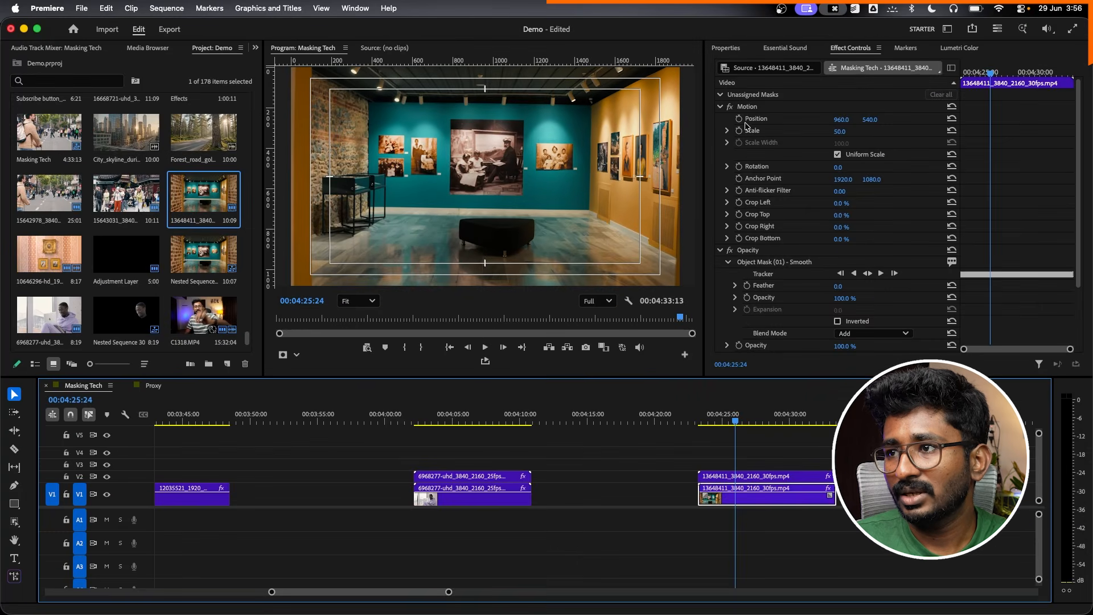
pyautogui.click(739, 119)
pyautogui.moveTo(991, 73)
pyautogui.mouseDown()
pyautogui.moveTo(1002, 75)
pyautogui.moveTo(981, 87)
pyautogui.mouseUp()
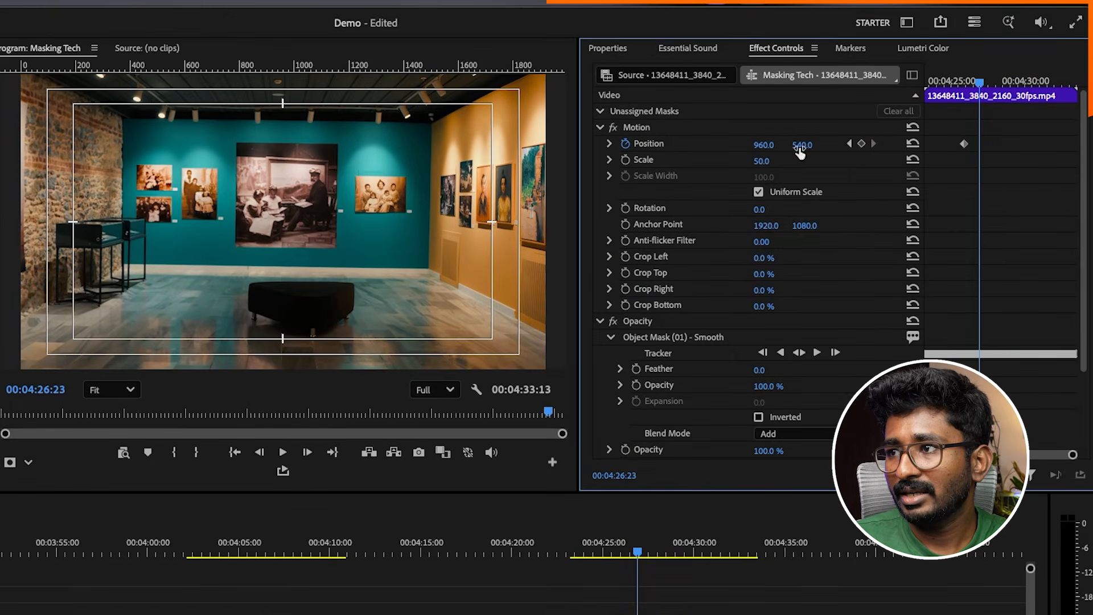
pyautogui.moveTo(802, 145); pyautogui.dragTo(803, 146)
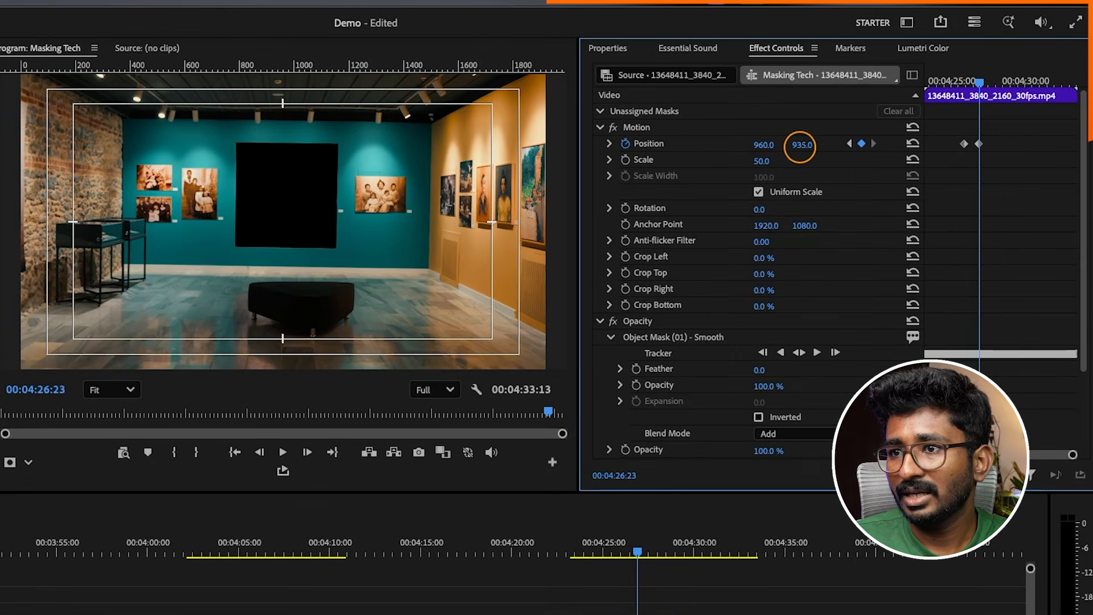
# Apply easing to both Position keyframes of the V1 gallery clip and play back the drop
pyautogui.moveTo(1032, 144); pyautogui.dragTo(904, 209)
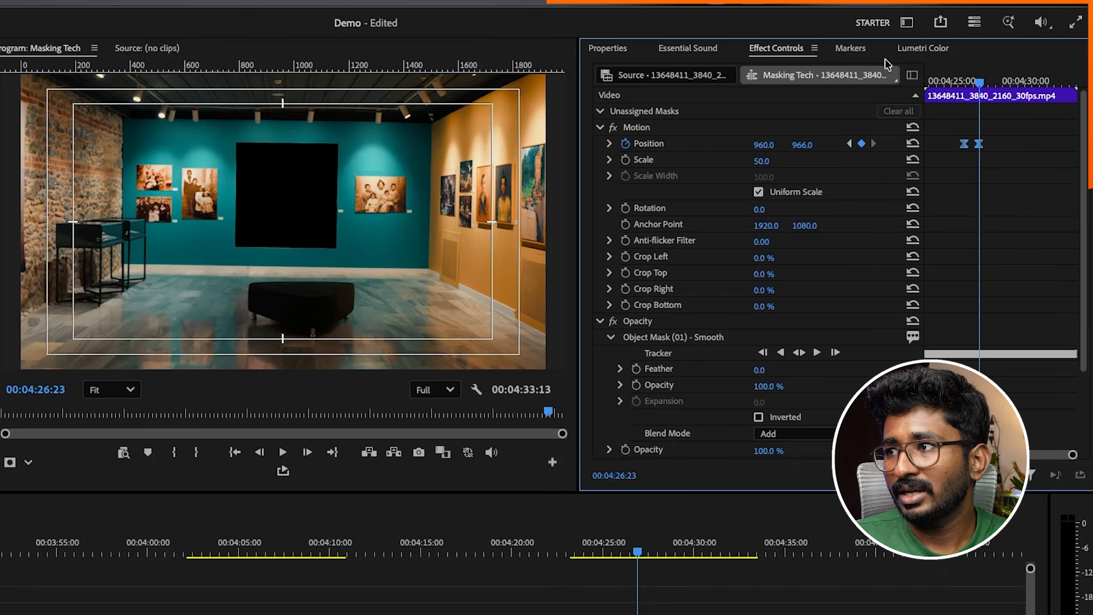
pyautogui.click(949, 80)
pyautogui.press('space')
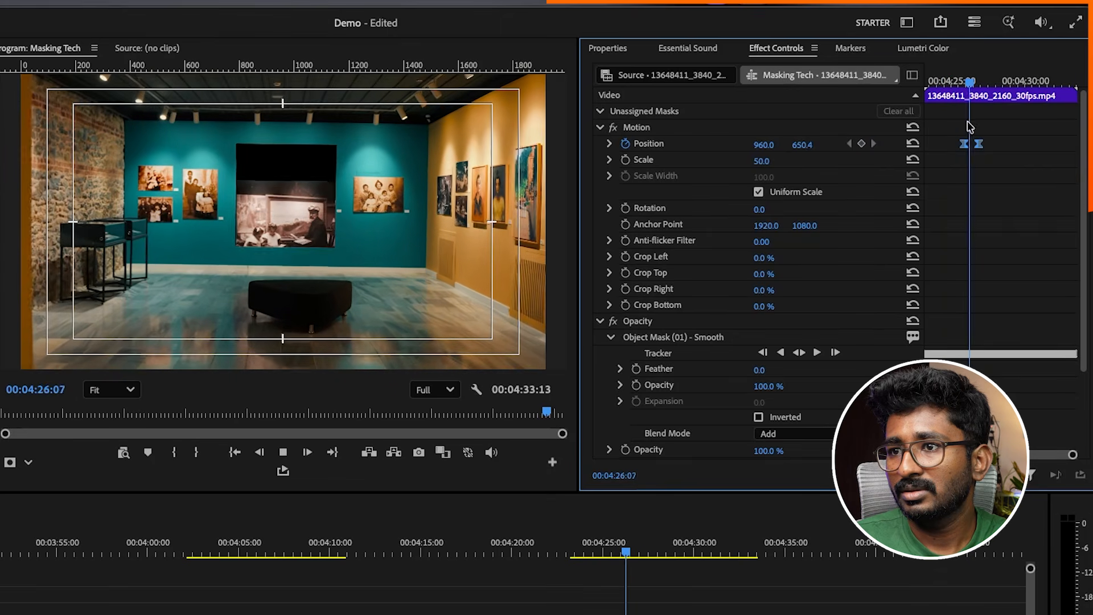
pyautogui.press('space')
# Try a Position velocity curve that peaks near the first keyframe, and undo it after a playback
pyautogui.click(609, 144)
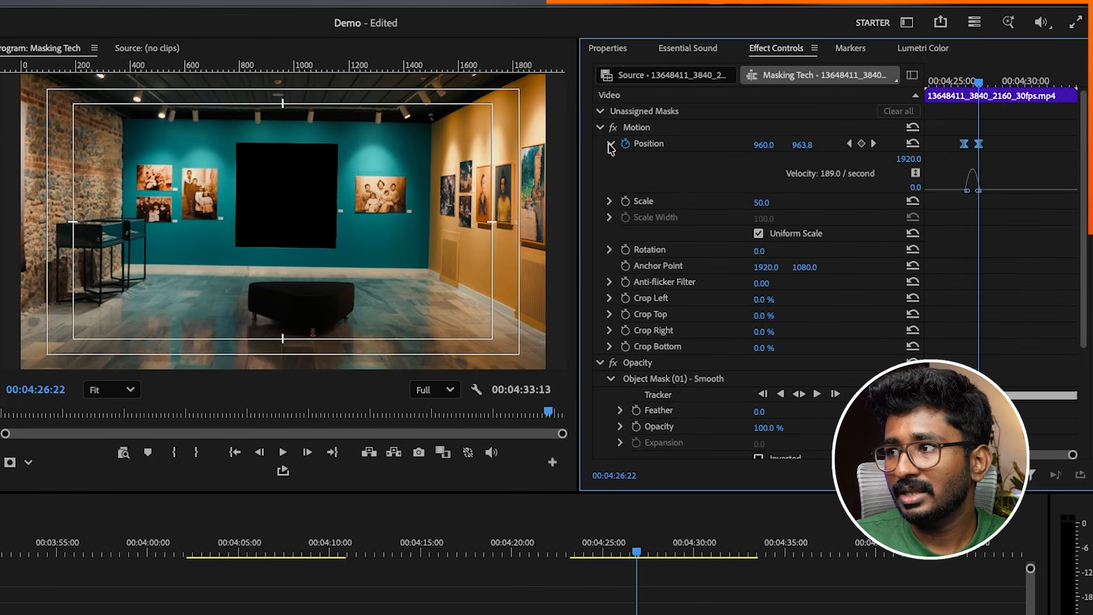
pyautogui.moveTo(977, 191); pyautogui.dragTo(969, 191)
pyautogui.click(959, 79)
pyautogui.press('space')
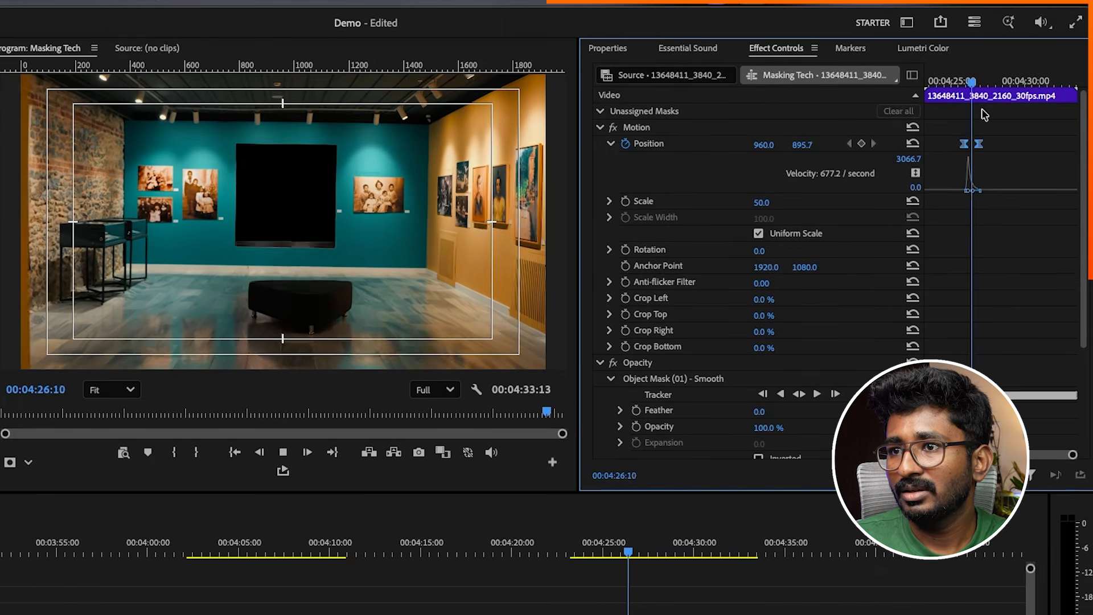
pyautogui.press('space')
pyautogui.press('super+z')
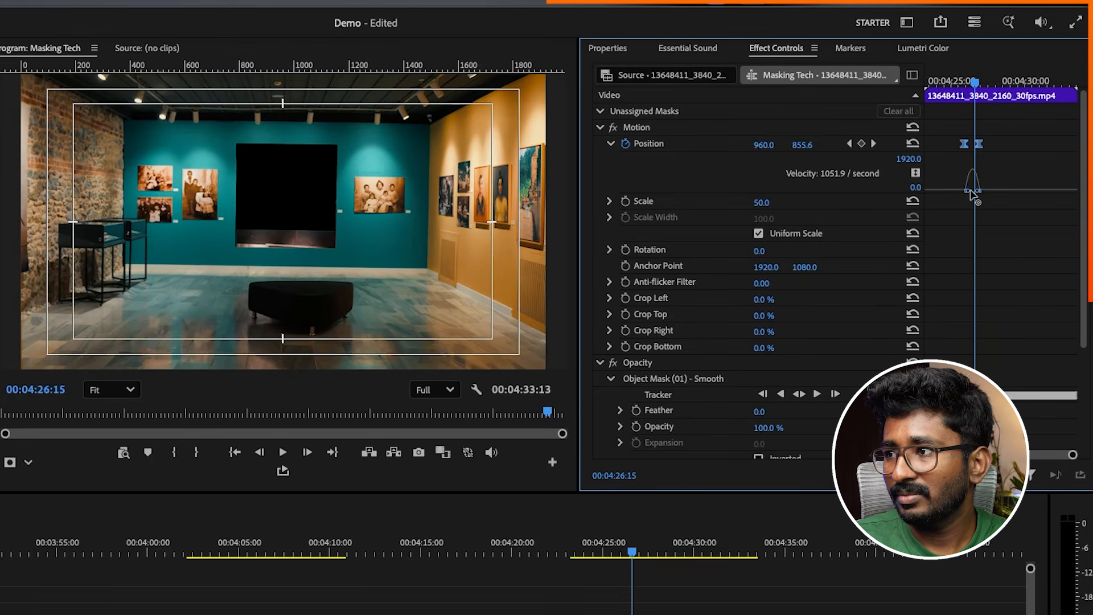
# Reshape the V1 clip's Position velocity curve to peak near the last keyframe and play back the motion
pyautogui.press('super+shift+z')
pyautogui.click(961, 81)
pyautogui.press('space')
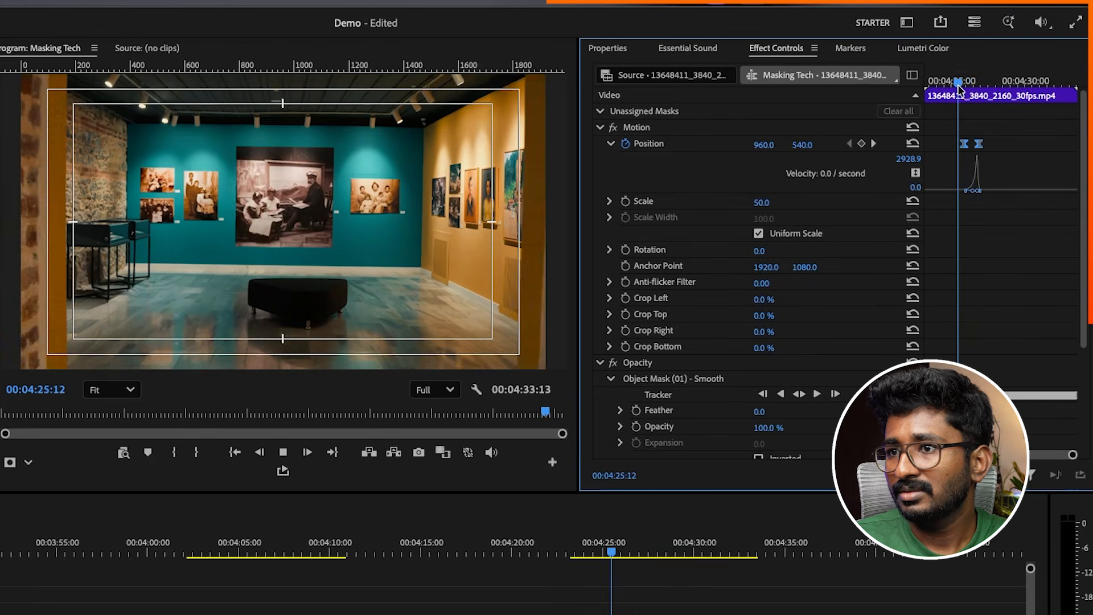
pyautogui.press('space')
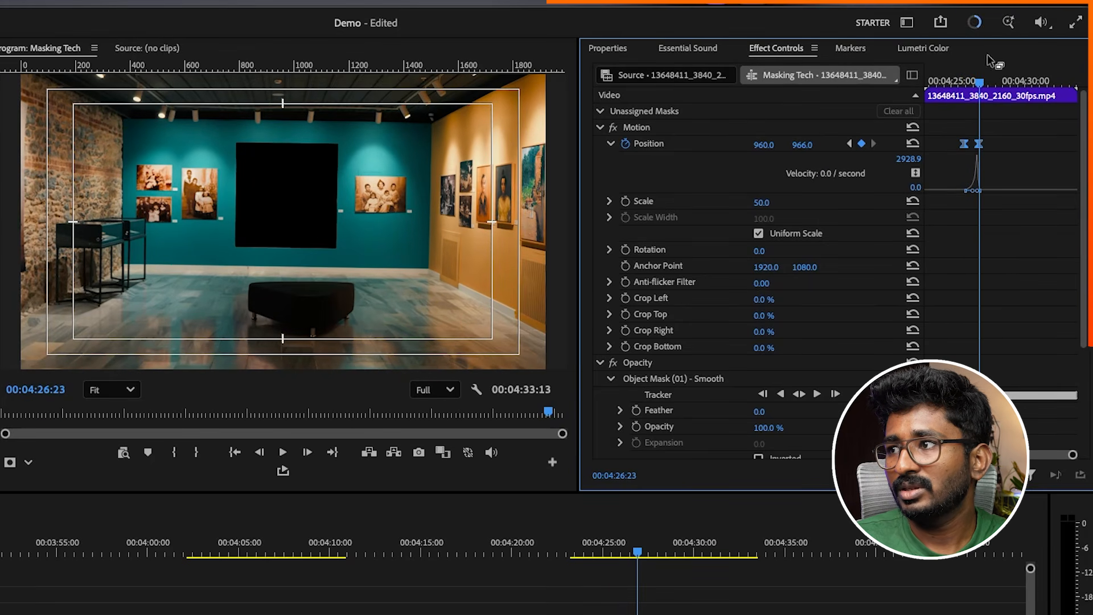
# Place the adjustment layer on V3 above the gallery clips and extend it to their end
pyautogui.moveTo(642, 555)
pyautogui.mouseDown()
pyautogui.moveTo(640, 540)
pyautogui.moveTo(605, 542)
pyautogui.moveTo(630, 545)
pyautogui.moveTo(630, 554)
pyautogui.mouseUp()
pyautogui.click(648, 584)
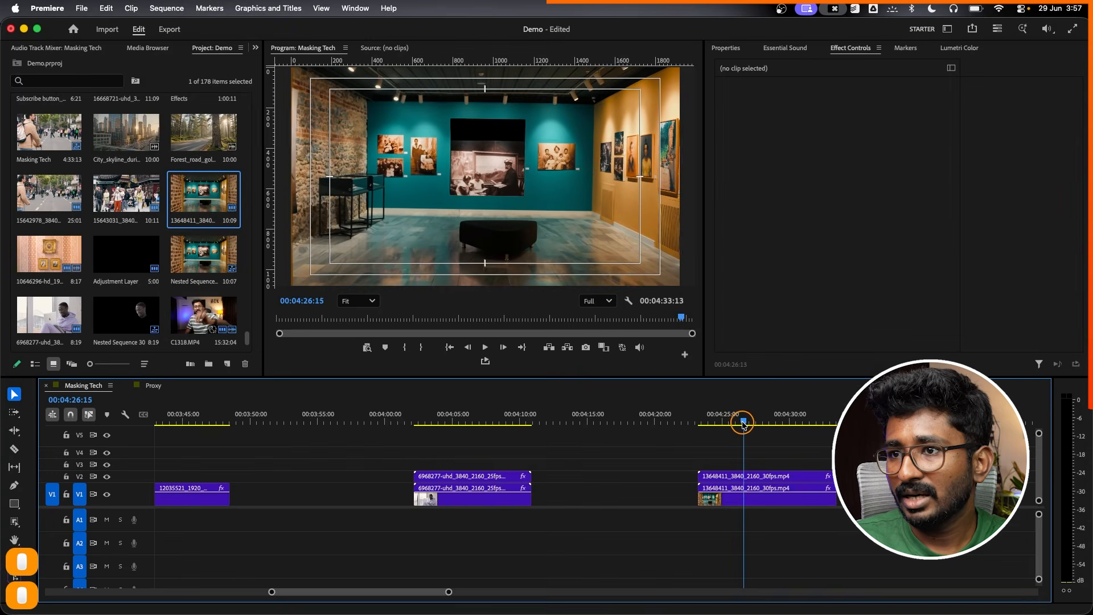
pyautogui.moveTo(745, 424); pyautogui.dragTo(741, 424)
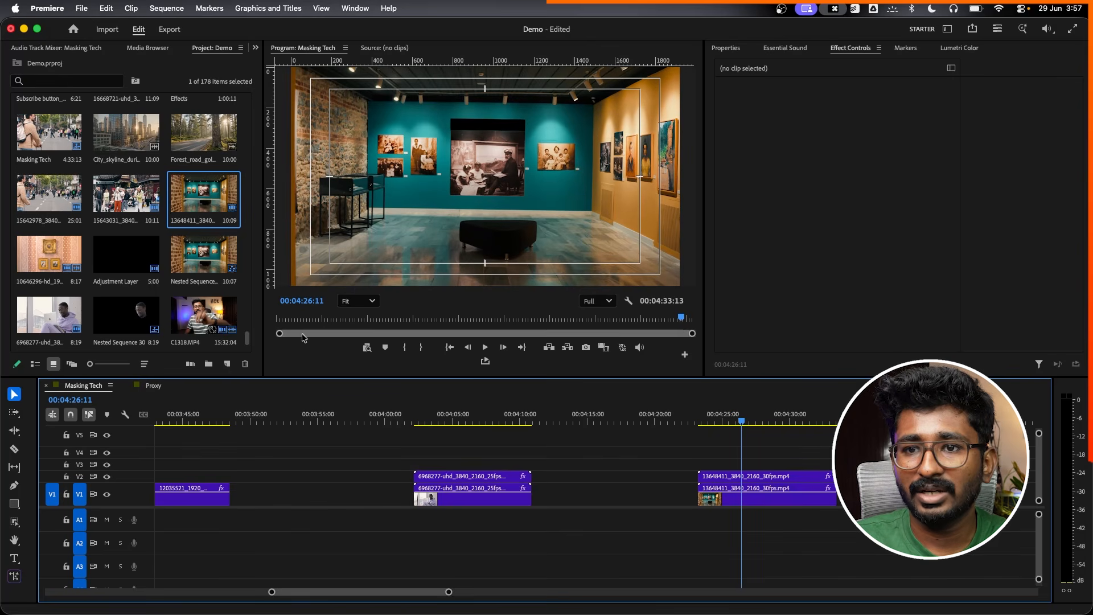
pyautogui.moveTo(146, 255); pyautogui.dragTo(720, 465)
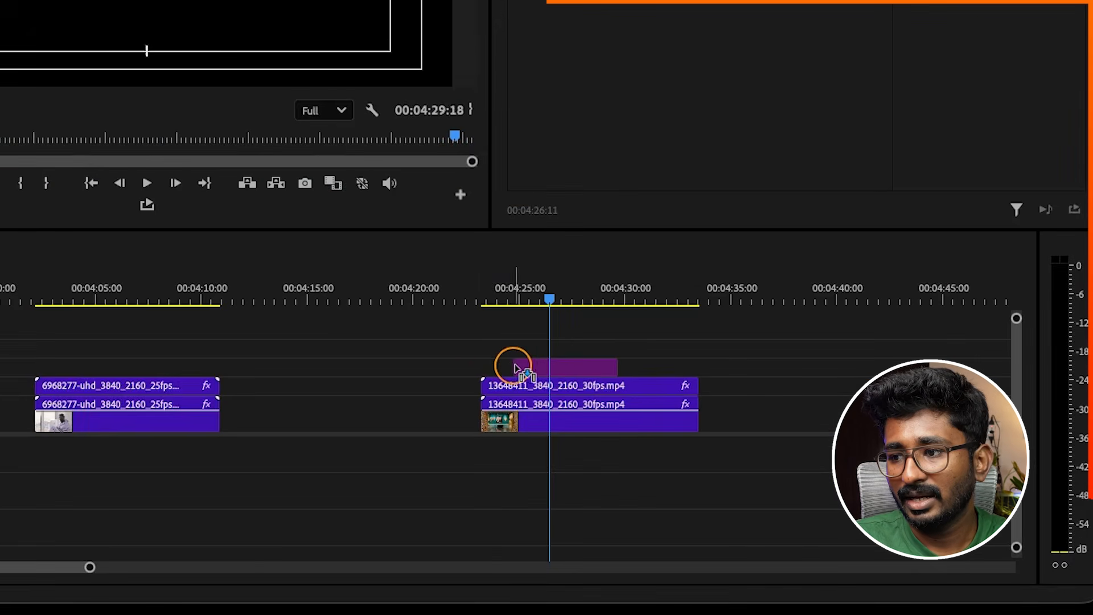
pyautogui.moveTo(515, 367); pyautogui.dragTo(513, 367)
pyautogui.moveTo(624, 362); pyautogui.dragTo(705, 361)
pyautogui.click(637, 369)
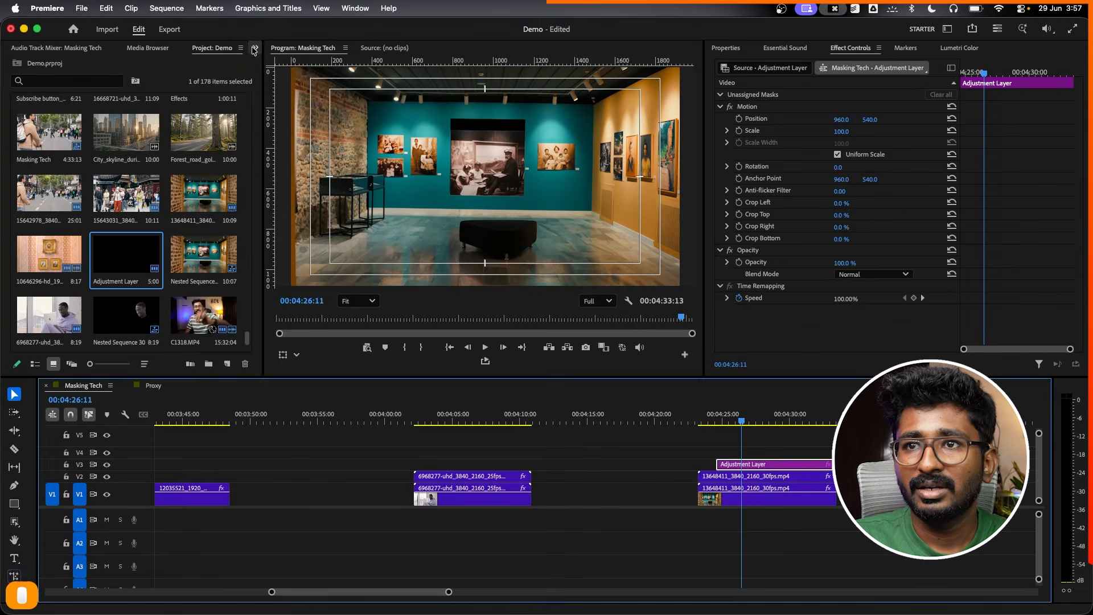
# Find the Transform video effect and apply it to the adjustment layer
pyautogui.click(255, 48)
pyautogui.click(262, 59)
pyautogui.doubleClick(30, 67)
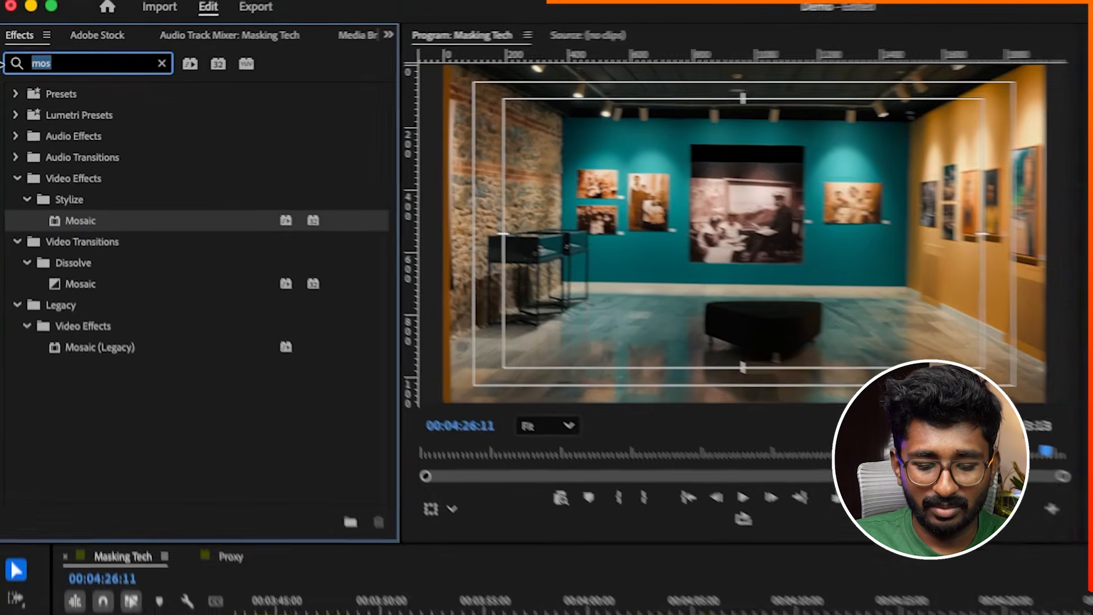
pyautogui.write('transform')
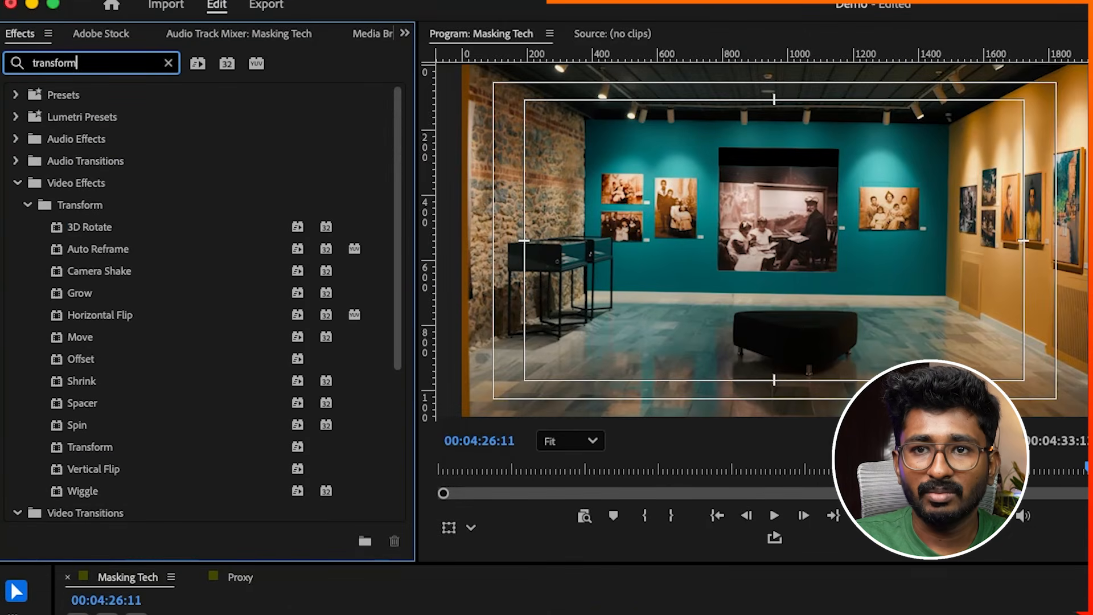
pyautogui.moveTo(95, 445); pyautogui.dragTo(747, 464)
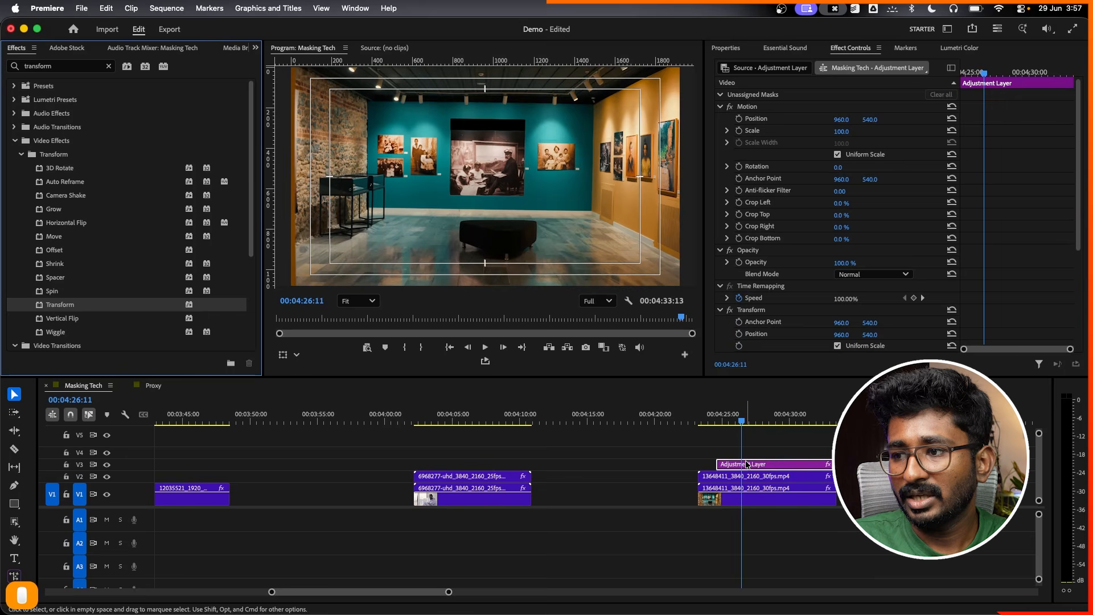
# Keyframe the adjustment layer's Transform Scale during the photo's drop and set it to 524 at 00:04:28:08
pyautogui.moveTo(740, 422)
pyautogui.mouseDown()
pyautogui.moveTo(726, 421)
pyautogui.moveTo(747, 424)
pyautogui.mouseUp()
pyautogui.scroll(-4, 791, 309)
pyautogui.click(739, 255)
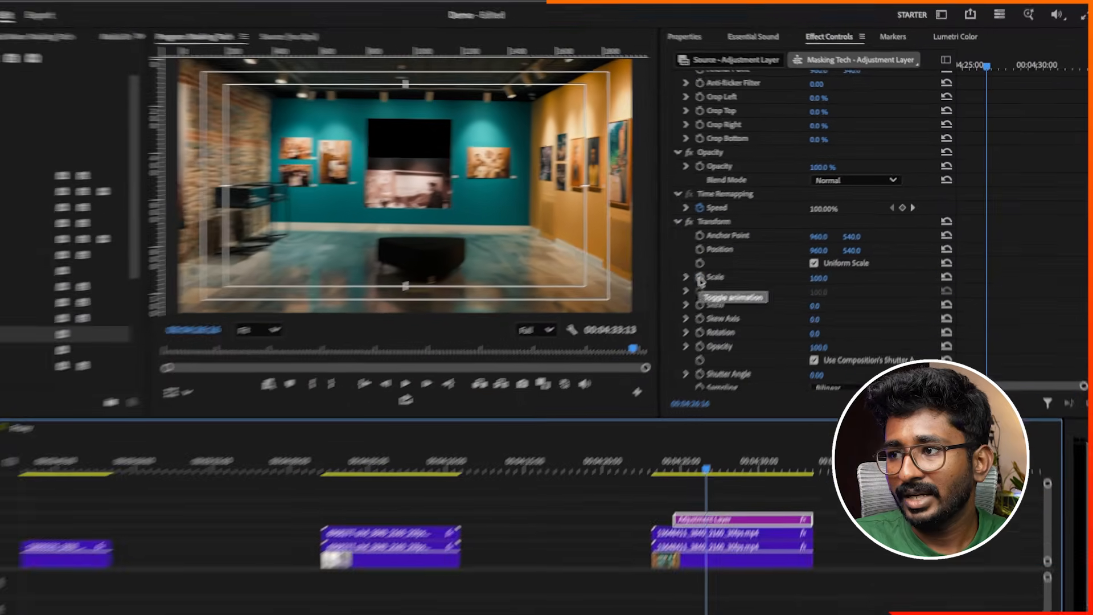
pyautogui.moveTo(989, 52); pyautogui.dragTo(1017, 51)
pyautogui.moveTo(779, 318); pyautogui.dragTo(782, 317)
# Add Transform Position keyframes aligned with the eased Scale keyframes, reaching Y 585 at 00:04:28:08, and play back the zoom
pyautogui.click(628, 283)
pyautogui.moveTo(1003, 287); pyautogui.dragTo(986, 285)
pyautogui.moveTo(814, 280); pyautogui.dragTo(814, 280)
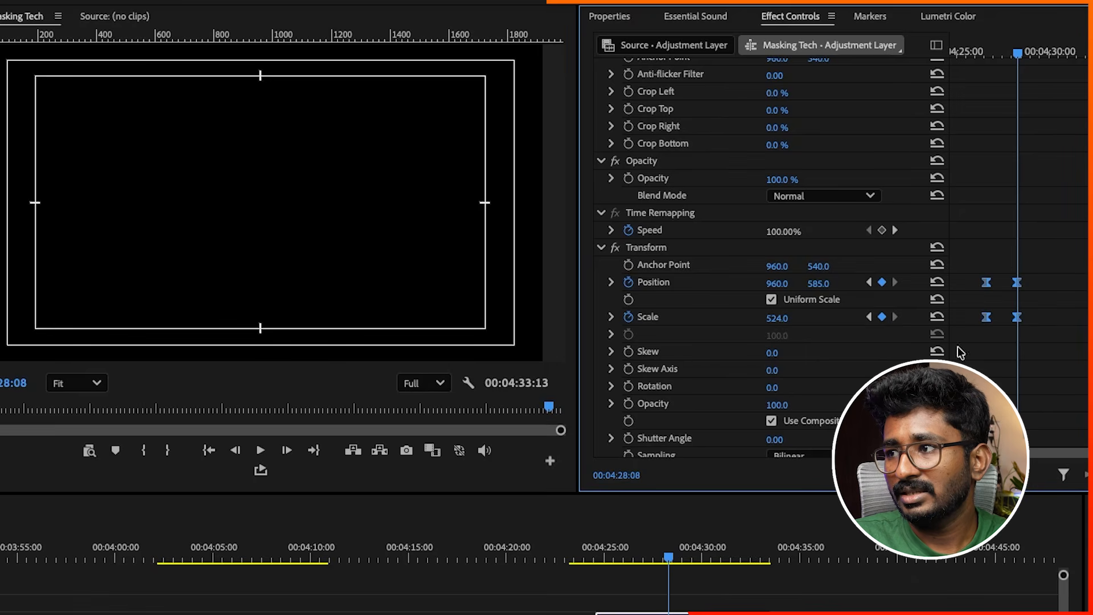
pyautogui.moveTo(1009, 45); pyautogui.dragTo(944, 46)
pyautogui.press('space')
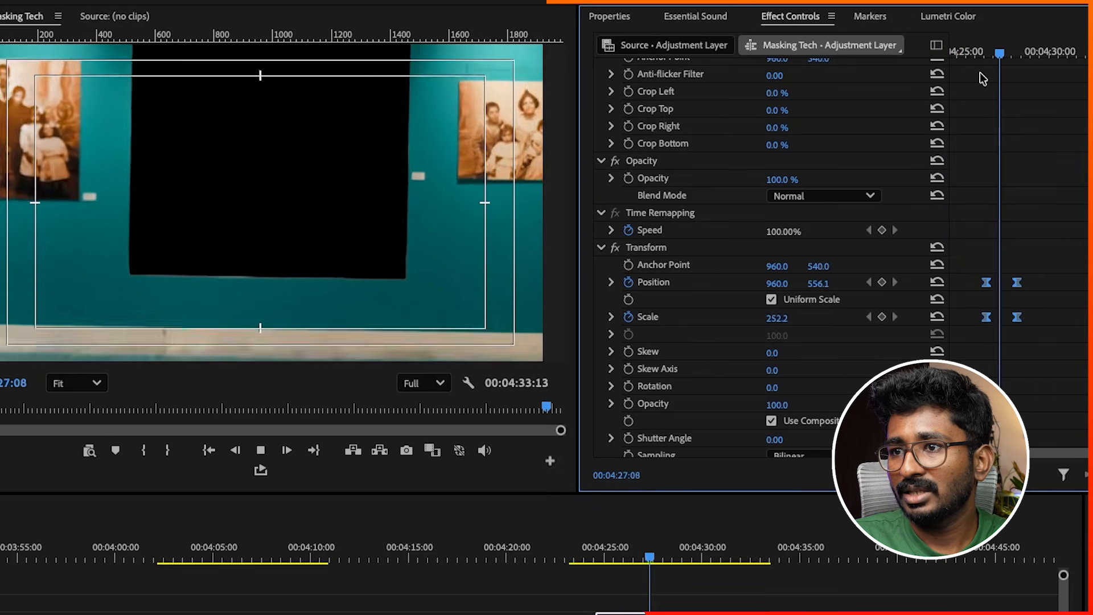
# Move the Transform Position and Scale keyframes earlier and closer together, with the first pair at 00:04:26:09
pyautogui.press('space')
pyautogui.moveTo(969, 49); pyautogui.dragTo(982, 53)
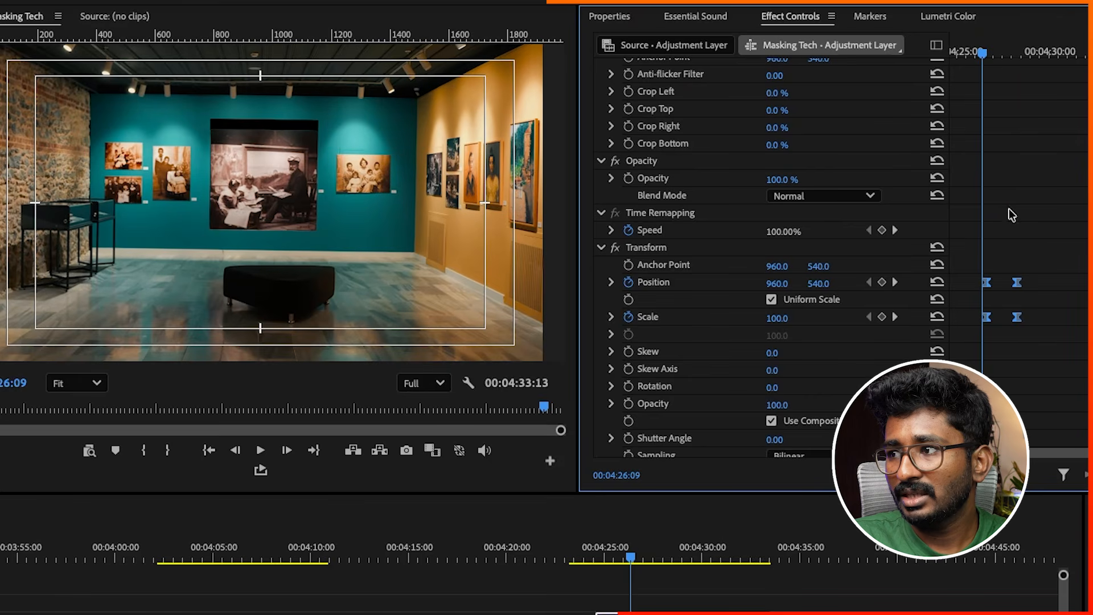
pyautogui.moveTo(988, 290); pyautogui.dragTo(1003, 318)
pyautogui.click(1011, 314)
# Lengthen the outgoing velocity handles of the first Position and Scale keyframes for a slow-starting ease, and play back the zoom
pyautogui.click(612, 317)
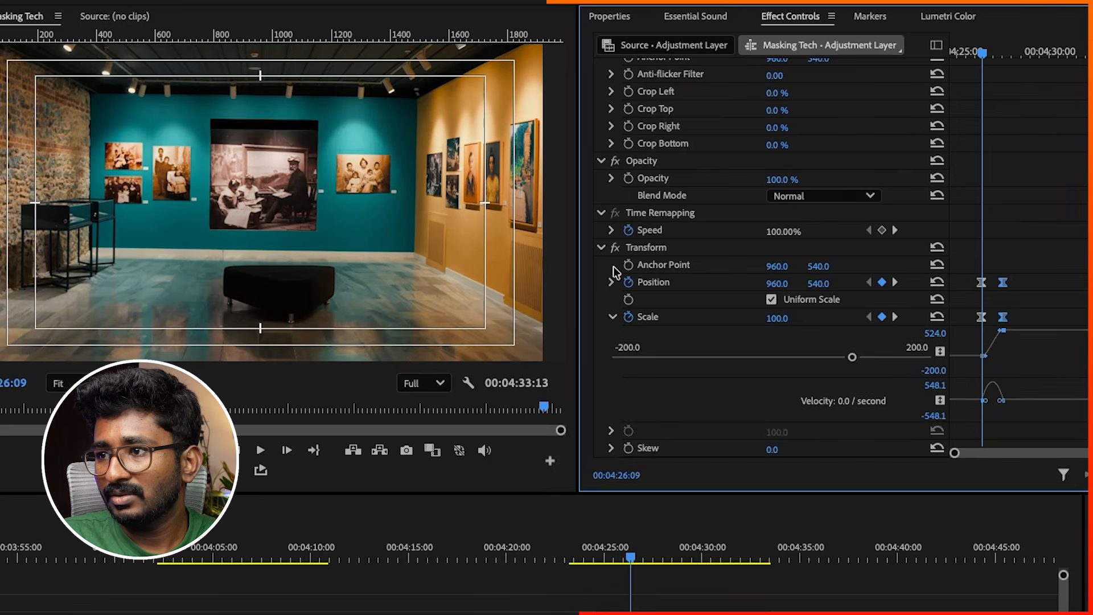
pyautogui.click(611, 283)
pyautogui.moveTo(1082, 454); pyautogui.dragTo(1040, 458)
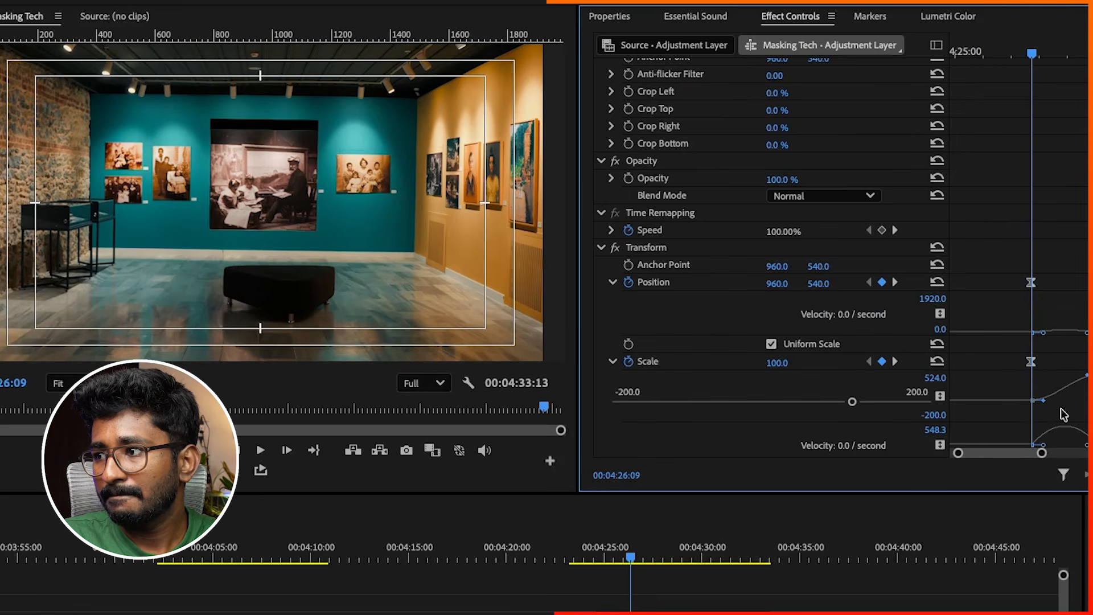
pyautogui.scroll(-1, 1063, 414)
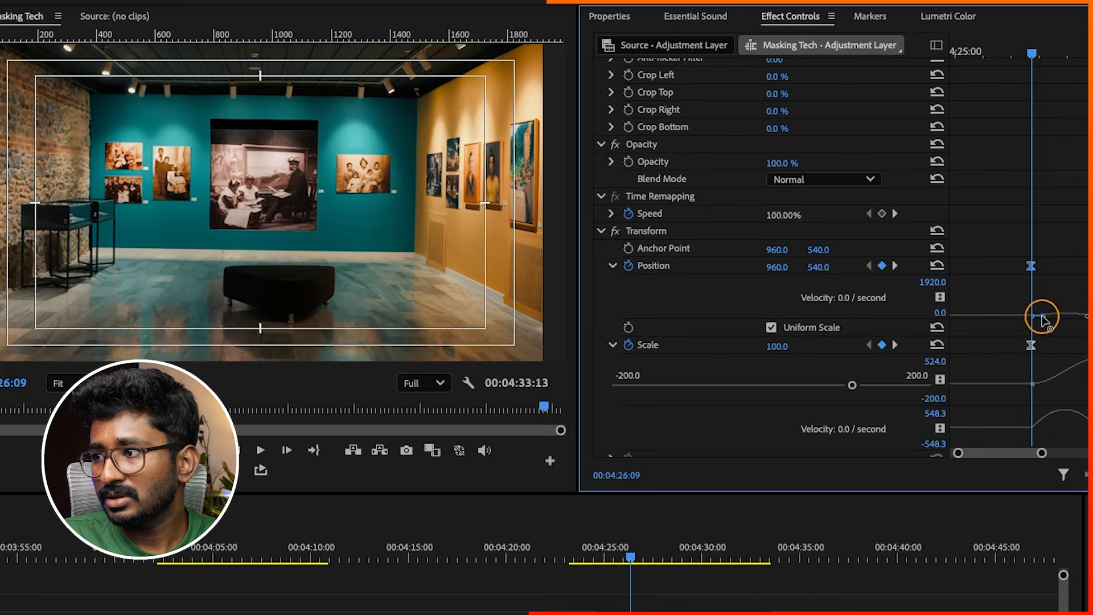
pyautogui.moveTo(1067, 316); pyautogui.dragTo(1070, 316)
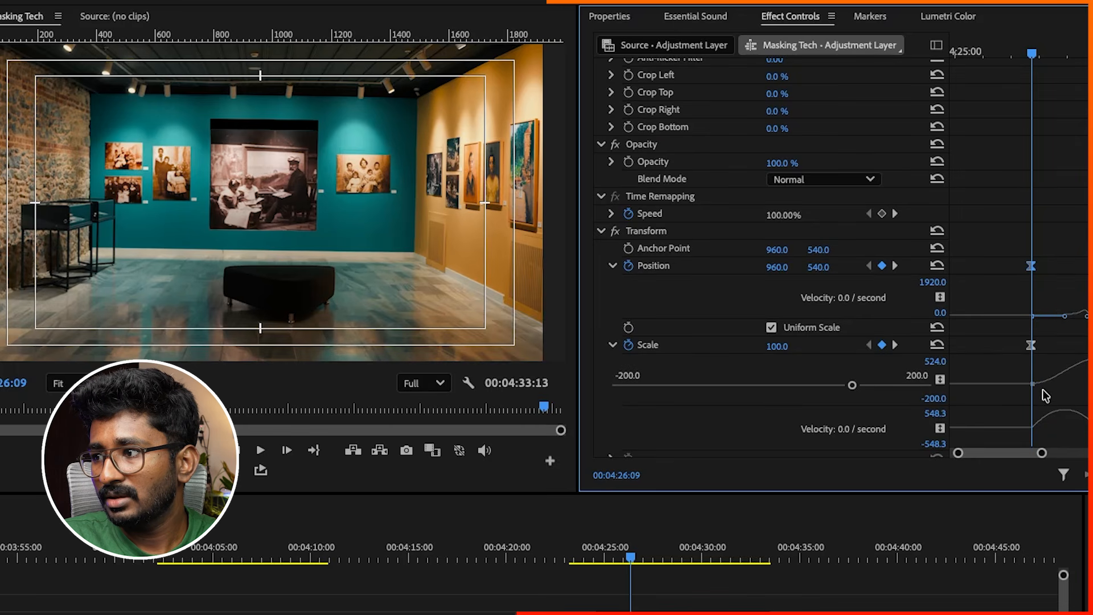
pyautogui.click(1044, 401)
pyautogui.moveTo(1044, 429); pyautogui.dragTo(1078, 435)
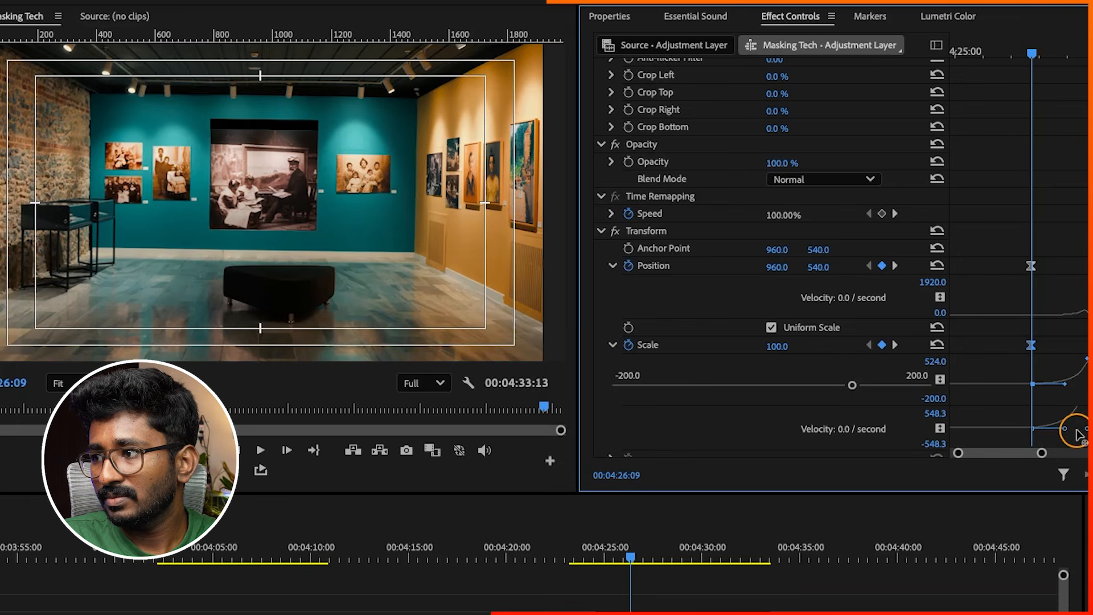
pyautogui.press('space')
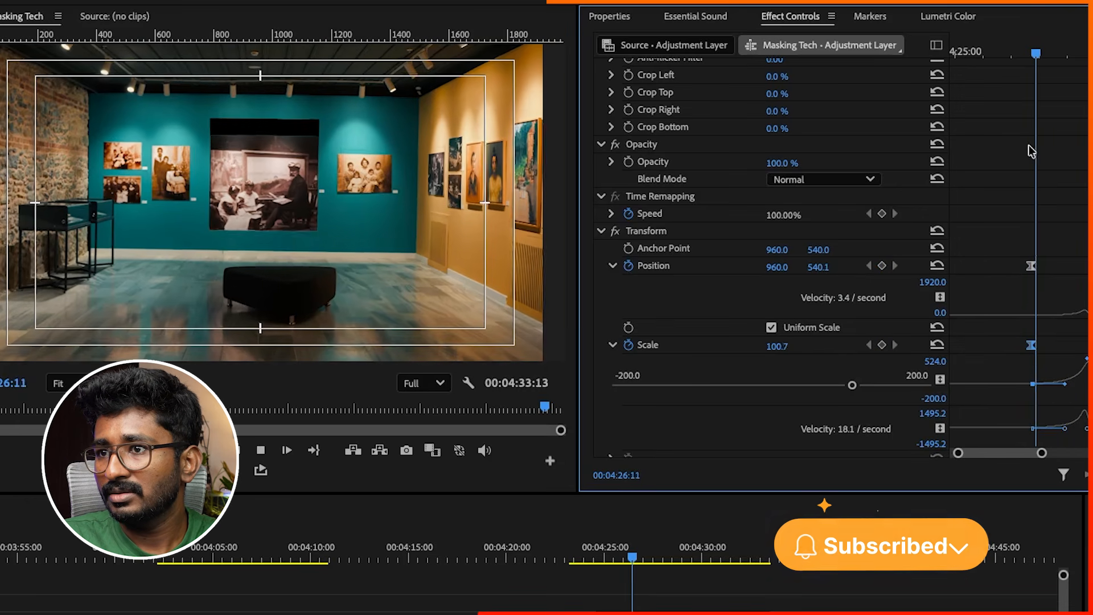
pyautogui.press('space')
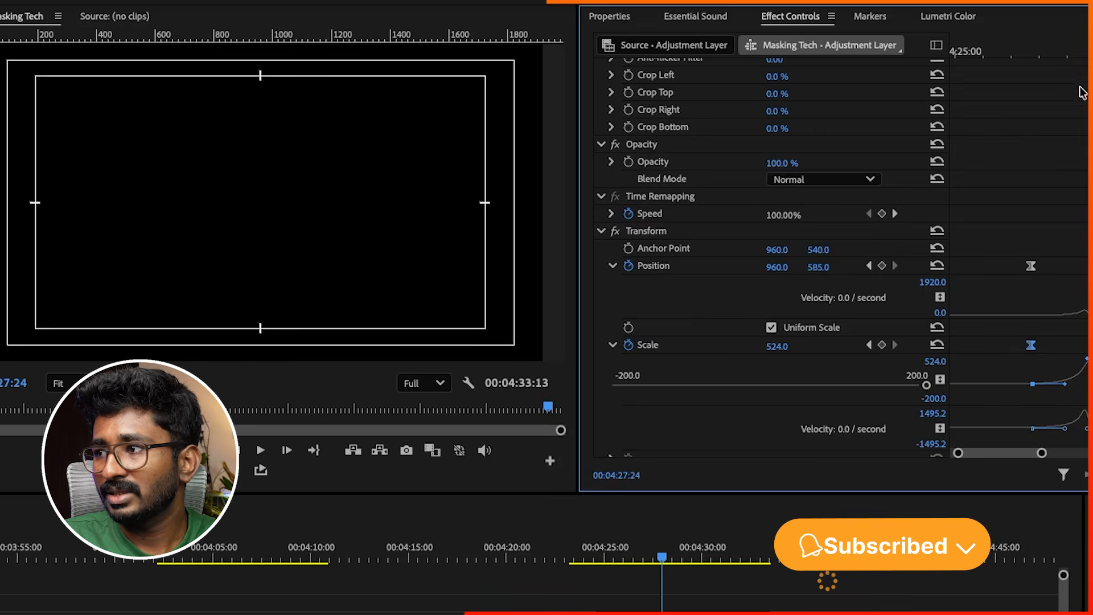
# Set the Transform effect's Shutter Angle to 320 for motion blur and play back the zoom
pyautogui.moveTo(1028, 50); pyautogui.dragTo(1028, 72)
pyautogui.scroll(-3, 1008, 252)
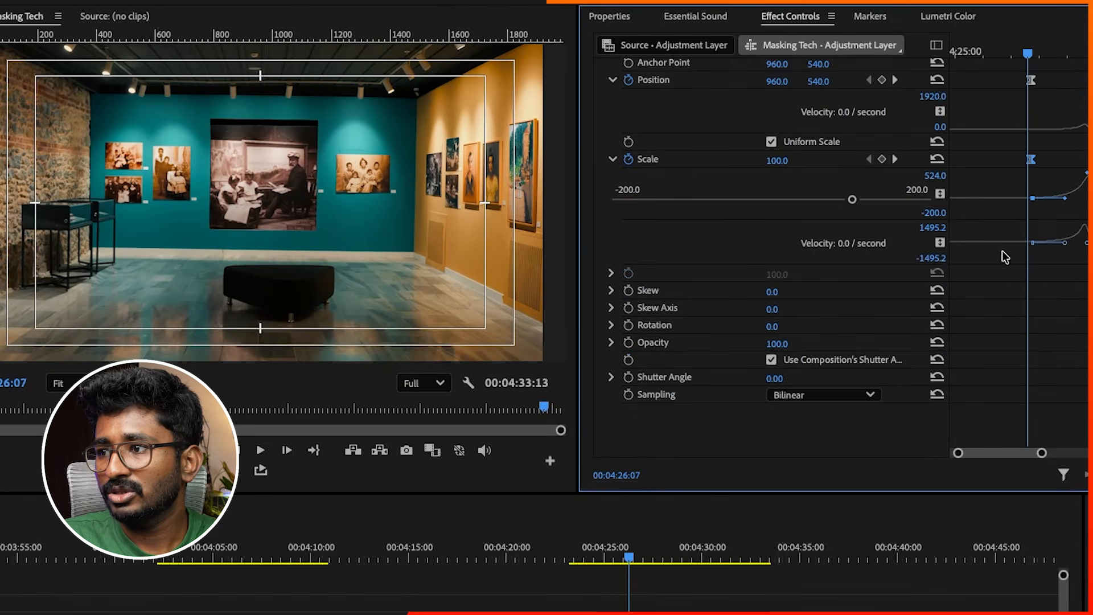
pyautogui.click(778, 376)
pyautogui.write('320')
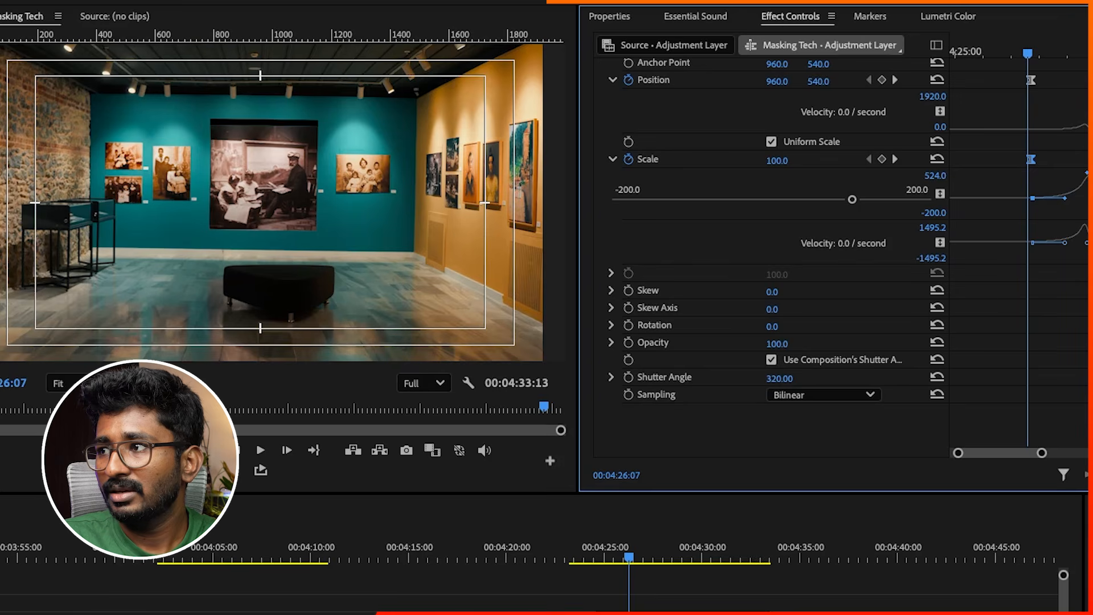
pyautogui.press('space')
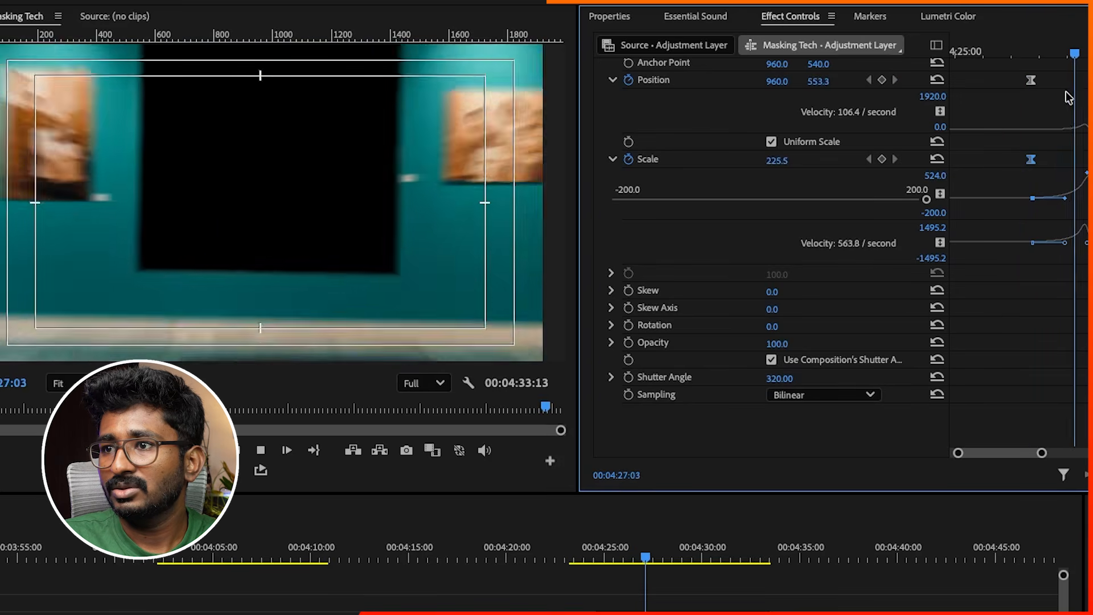
pyautogui.press('space')
# At 00:04:27:12, set Transform Position to 855, 1057.8 and Scale to 566.3 so the empty frame fills the view, and play it back
pyautogui.moveTo(1029, 52); pyautogui.dragTo(1092, 50)
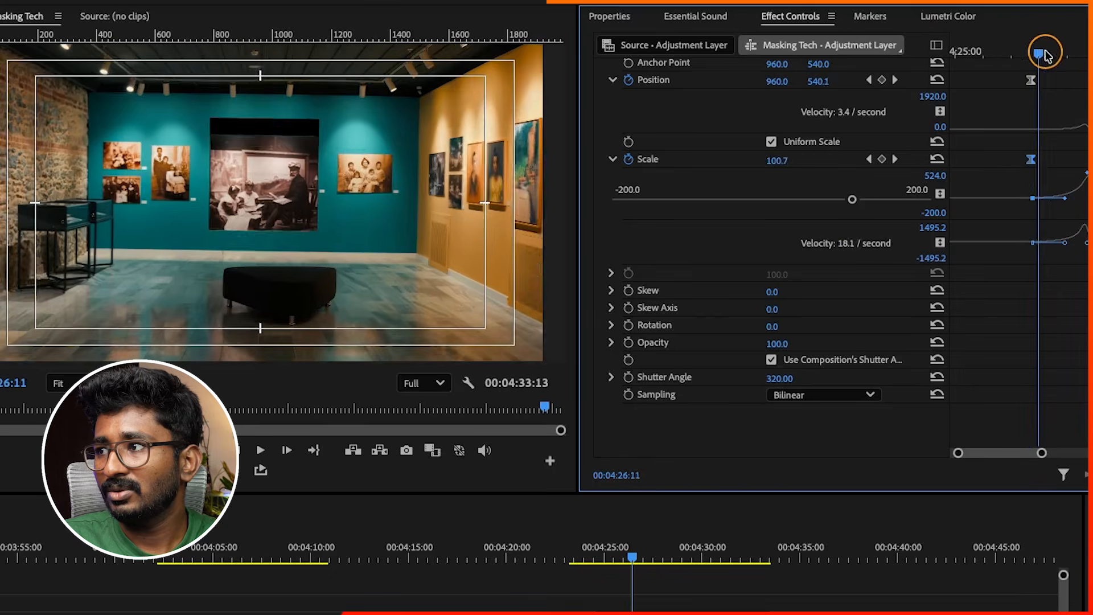
pyautogui.scroll(5, 1024, 173)
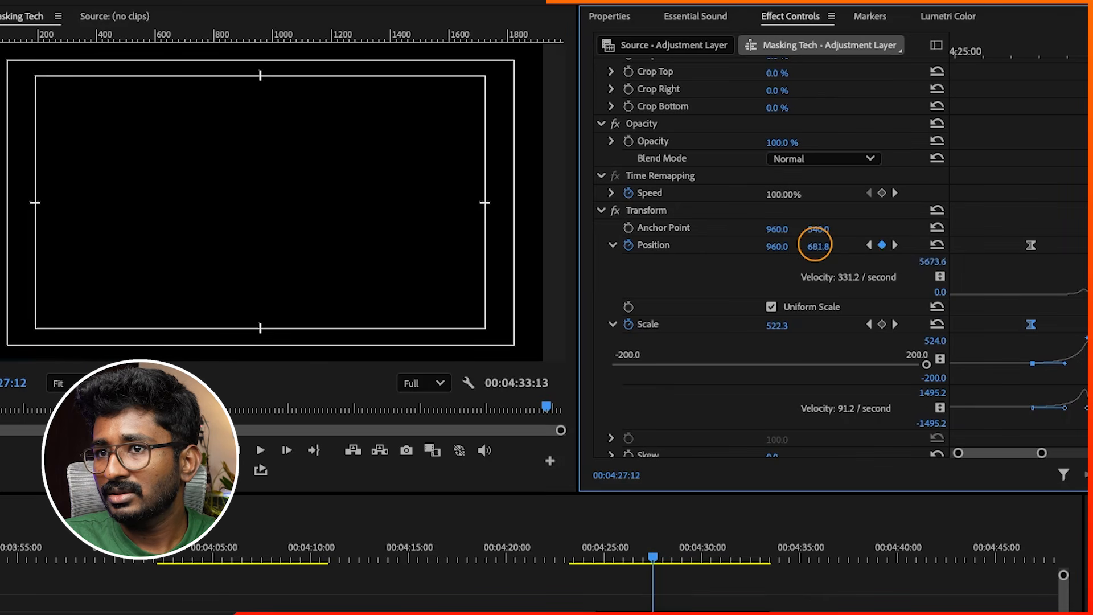
pyautogui.moveTo(816, 245); pyautogui.dragTo(785, 246)
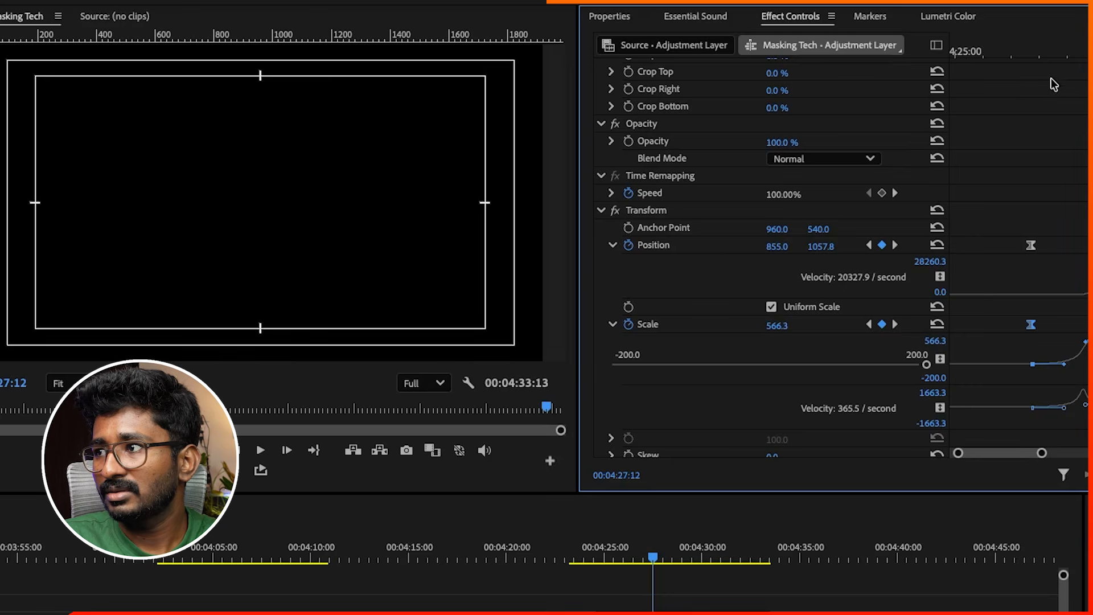
pyautogui.click(1025, 60)
pyautogui.press('space')
pyautogui.click(1012, 3)
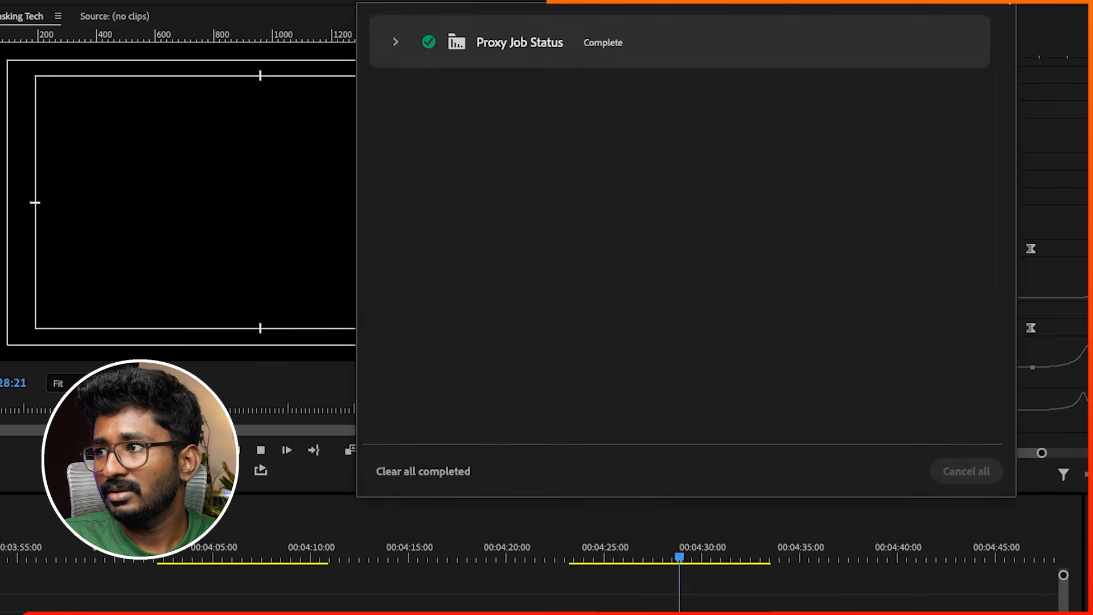
pyautogui.click(1041, 25)
pyautogui.click(1003, 82)
pyautogui.click(1008, 56)
pyautogui.press('space')
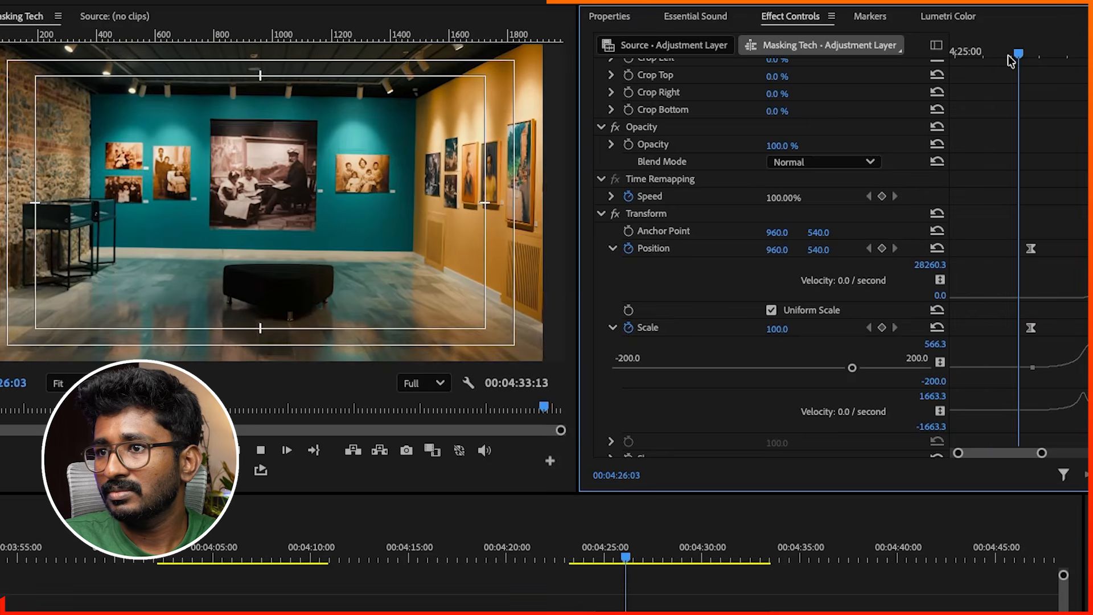
pyautogui.press('space')
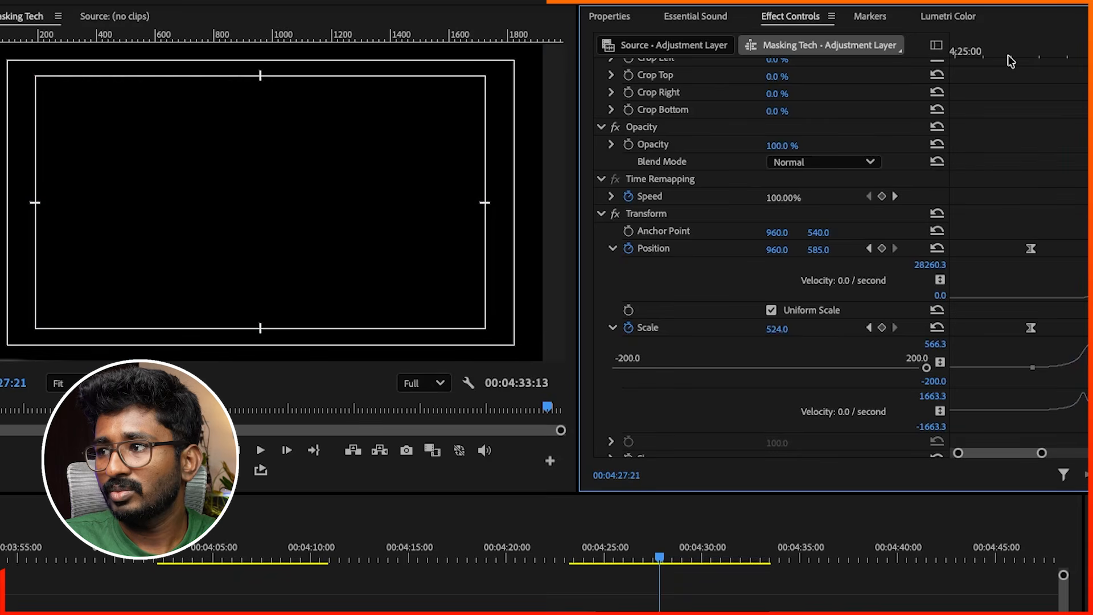
# Delete the leftover end Position and Scale keyframes just after 00:04:27:12, keeping the pair at that time
pyautogui.scroll(-3, 1062, 170)
pyautogui.click(969, 52)
pyautogui.press('space')
pyautogui.scroll(3, 1011, 186)
pyautogui.press('space')
pyautogui.scroll(-2, 1031, 227)
pyautogui.scroll(3, 1032, 227)
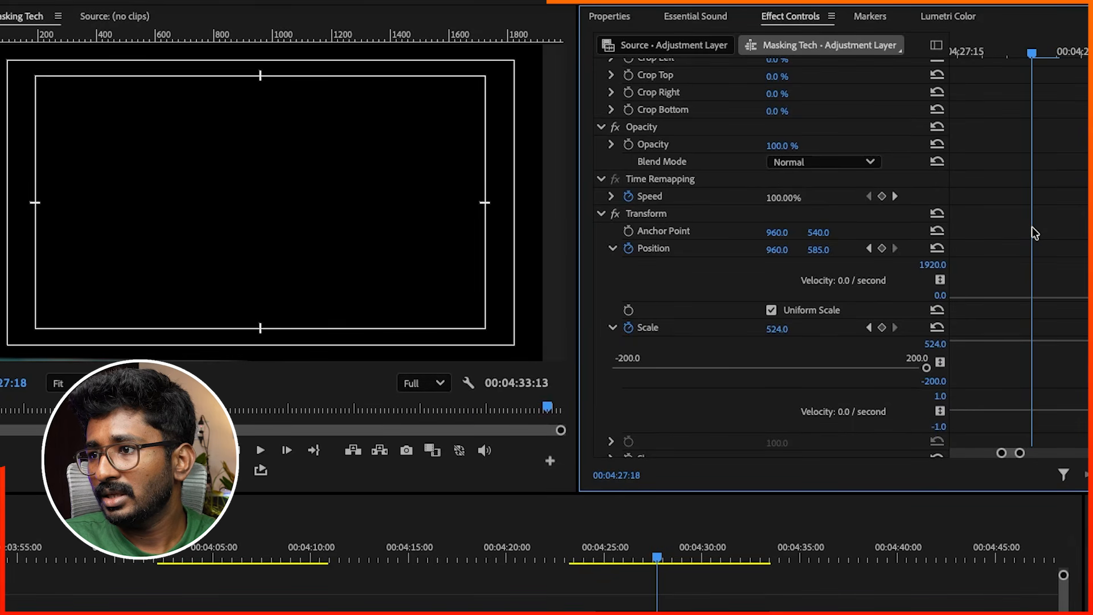
pyautogui.moveTo(578, 242); pyautogui.dragTo(427, 241)
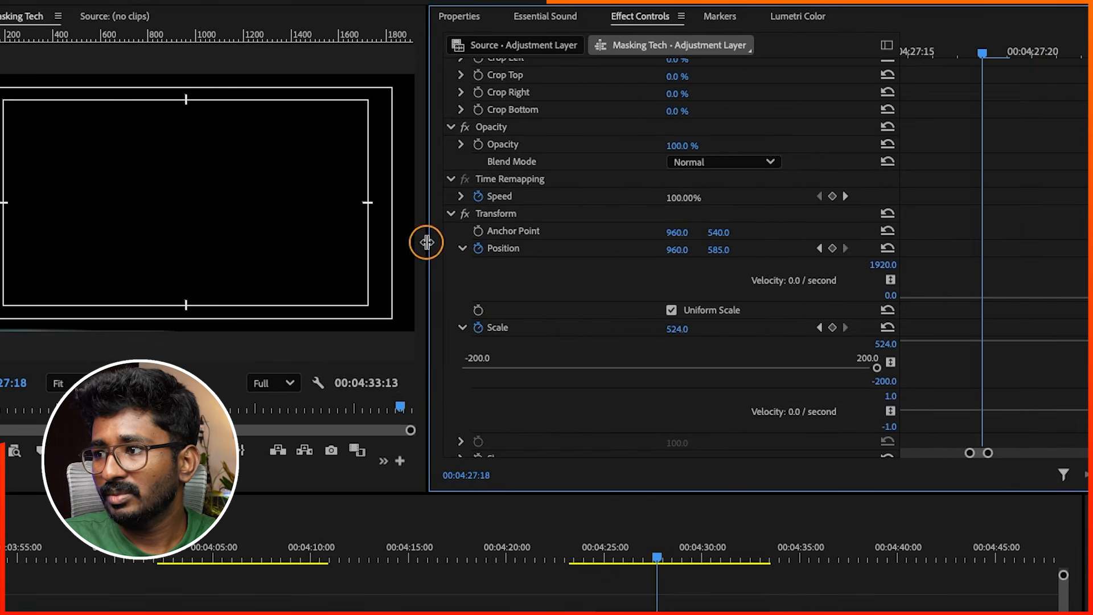
pyautogui.moveTo(970, 454)
pyautogui.mouseDown()
pyautogui.moveTo(959, 455)
pyautogui.moveTo(971, 454)
pyautogui.mouseUp()
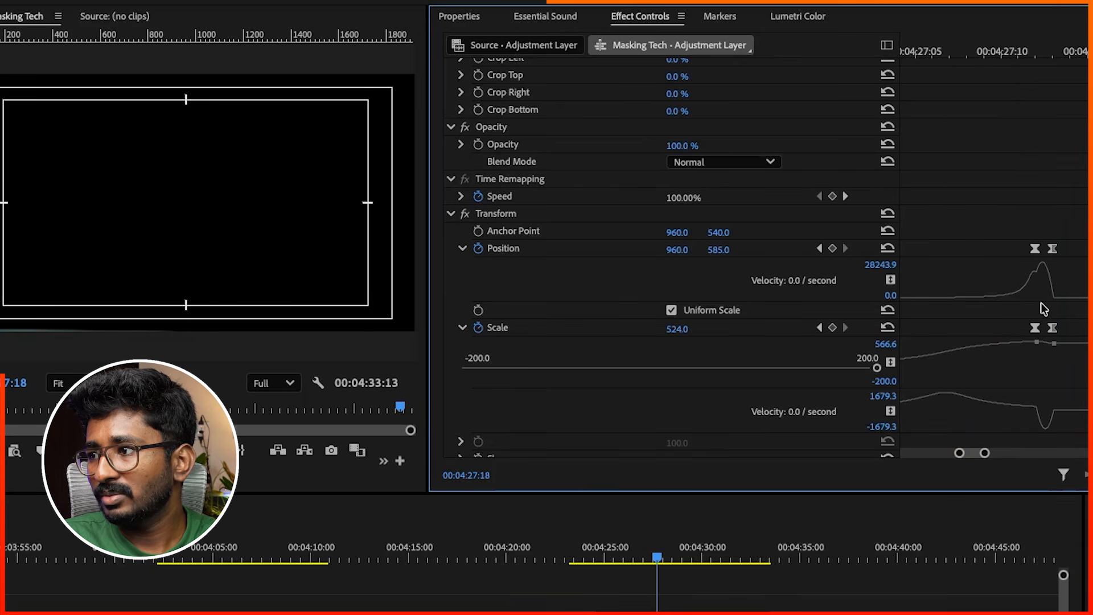
pyautogui.press('=')
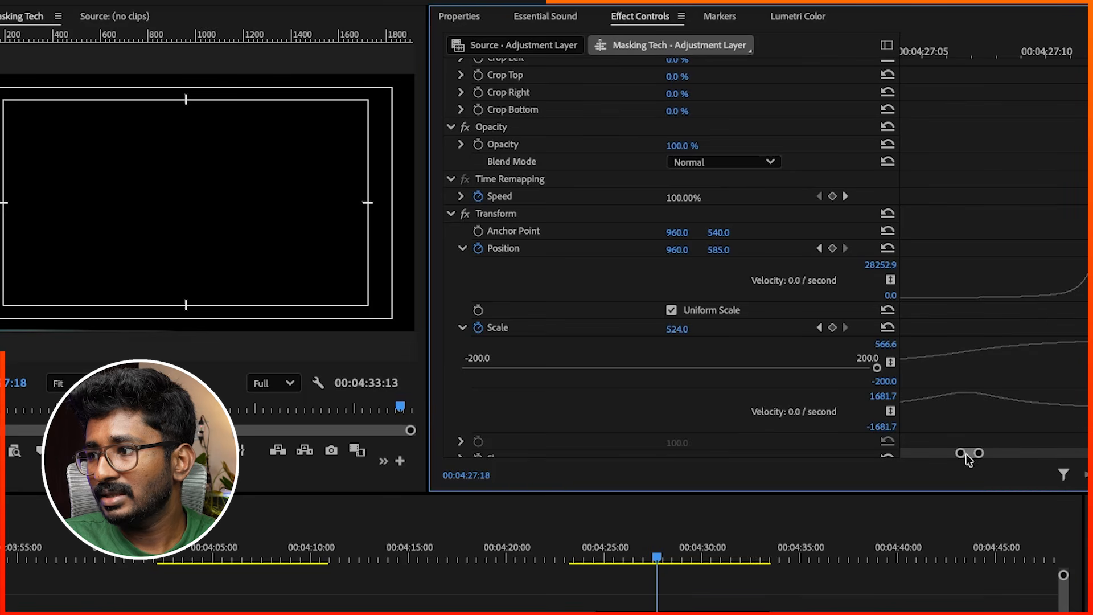
pyautogui.moveTo(979, 453); pyautogui.dragTo(983, 453)
pyautogui.moveTo(987, 216); pyautogui.dragTo(1066, 336)
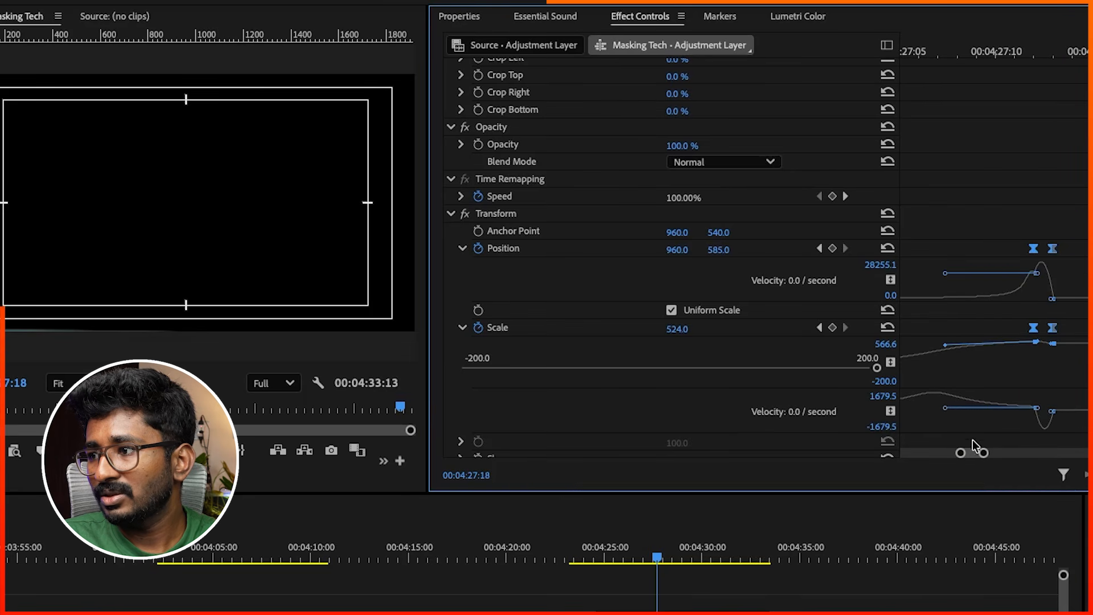
pyautogui.moveTo(960, 453)
pyautogui.mouseDown()
pyautogui.moveTo(895, 447)
pyautogui.moveTo(968, 450)
pyautogui.mouseUp()
pyautogui.click(998, 41)
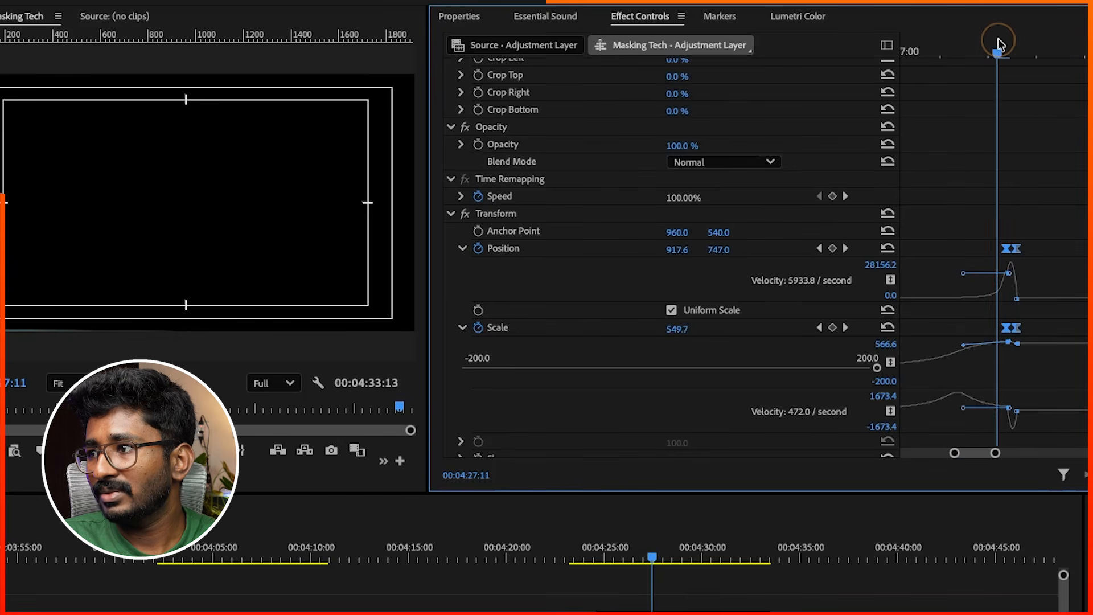
pyautogui.moveTo(1003, 45)
pyautogui.mouseDown()
pyautogui.moveTo(1022, 46)
pyautogui.moveTo(1007, 43)
pyautogui.mouseUp()
pyautogui.moveTo(1060, 190); pyautogui.dragTo(1010, 355)
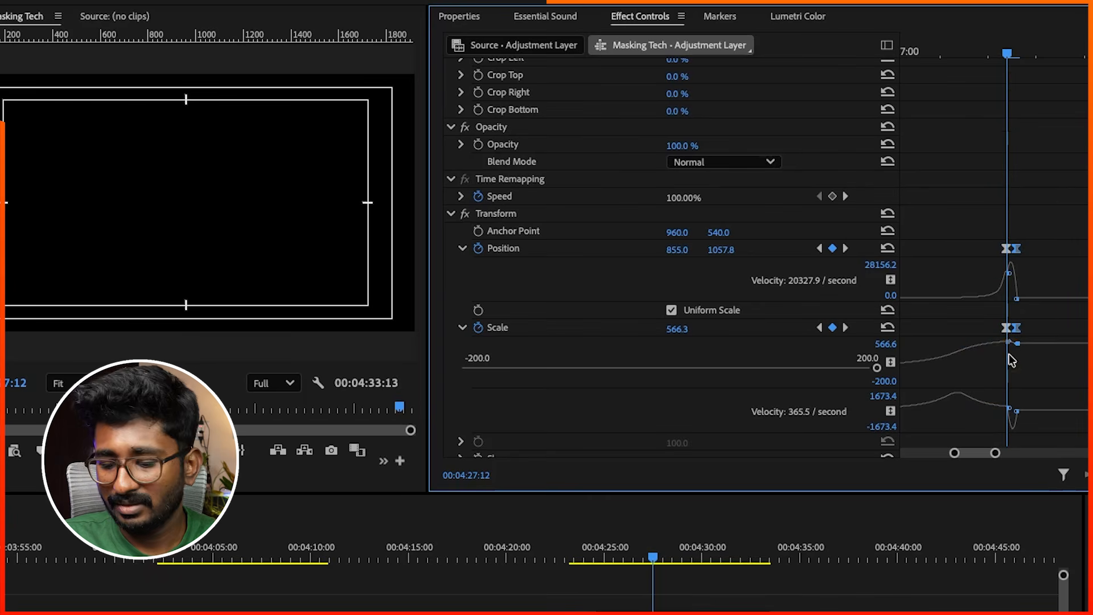
# Play back the zoom into the frame from before its first keyframes to check the motion
pyautogui.click(949, 40)
pyautogui.press('space')
pyautogui.press('space')
pyautogui.press('\\')
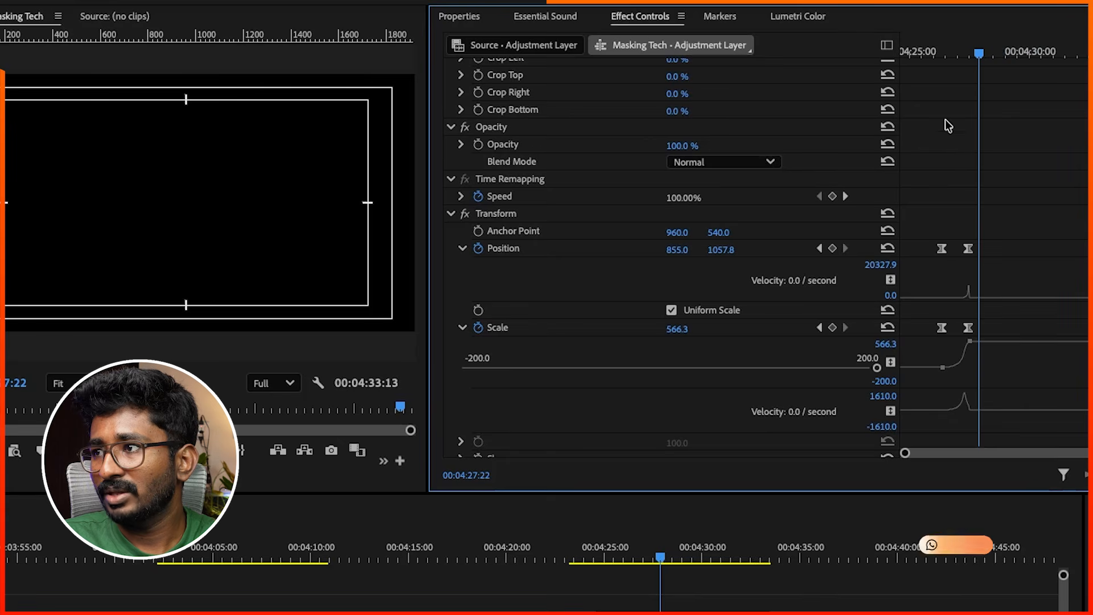
pyautogui.click(918, 59)
pyautogui.press('space')
pyautogui.scroll(1, 920, 61)
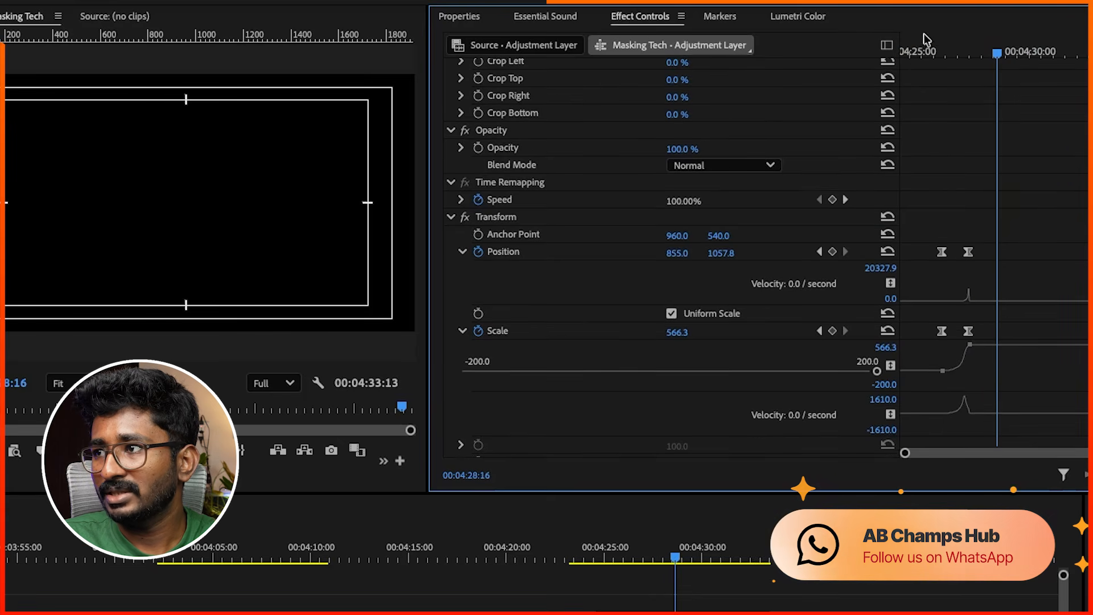
pyautogui.click(914, 53)
pyautogui.press('space')
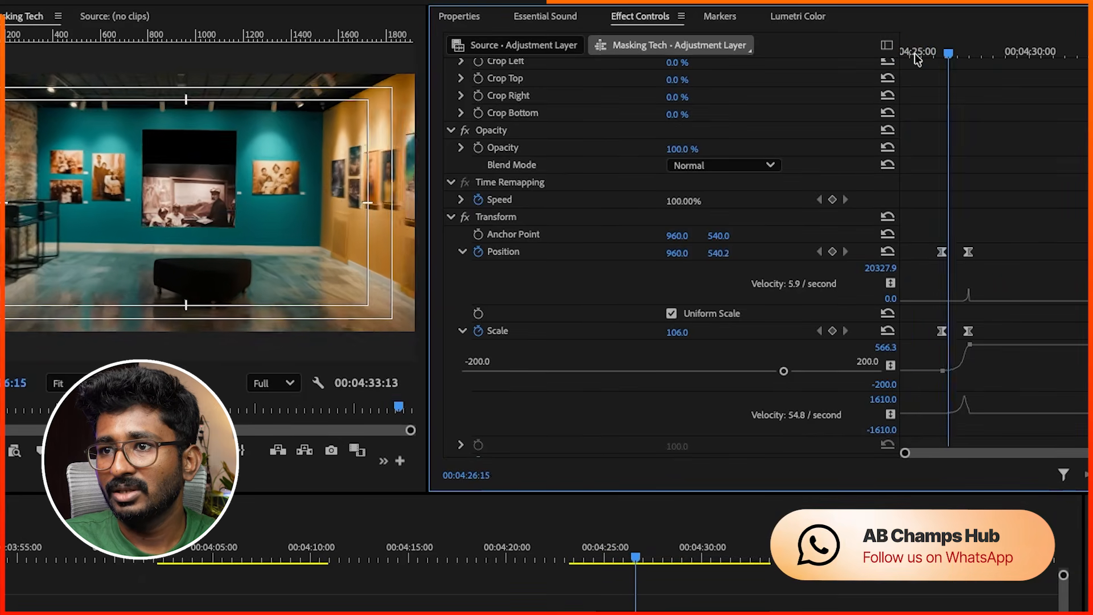
pyautogui.press('space')
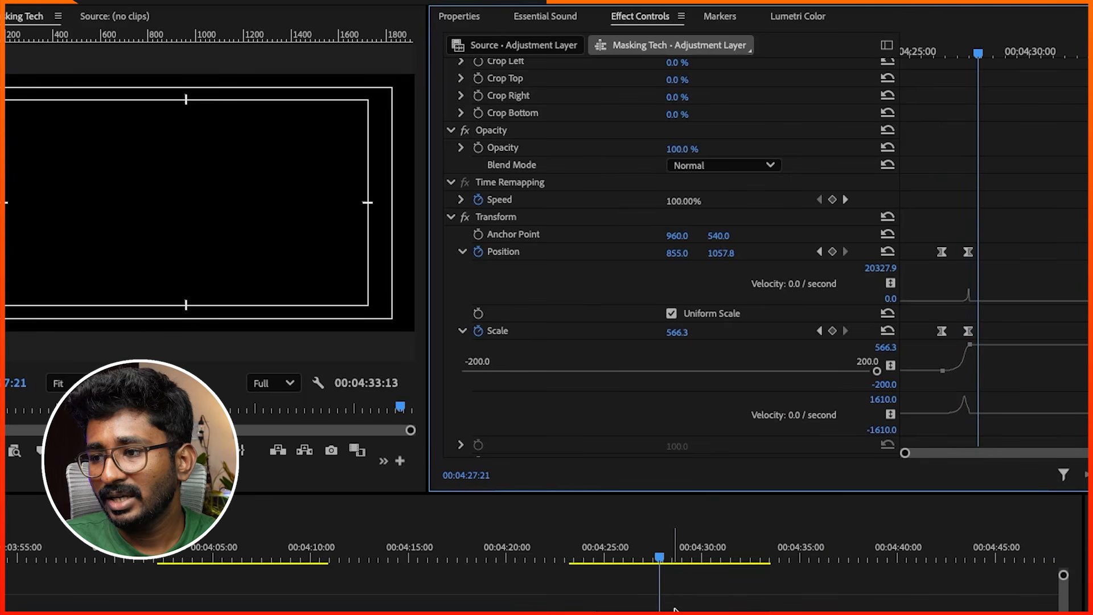
# Move the adjustment layer and both gallery clips up one track and place the 10646296-hd clip beneath them on V1, starting near 00:04:26:00
pyautogui.moveTo(705, 596); pyautogui.dragTo(647, 614)
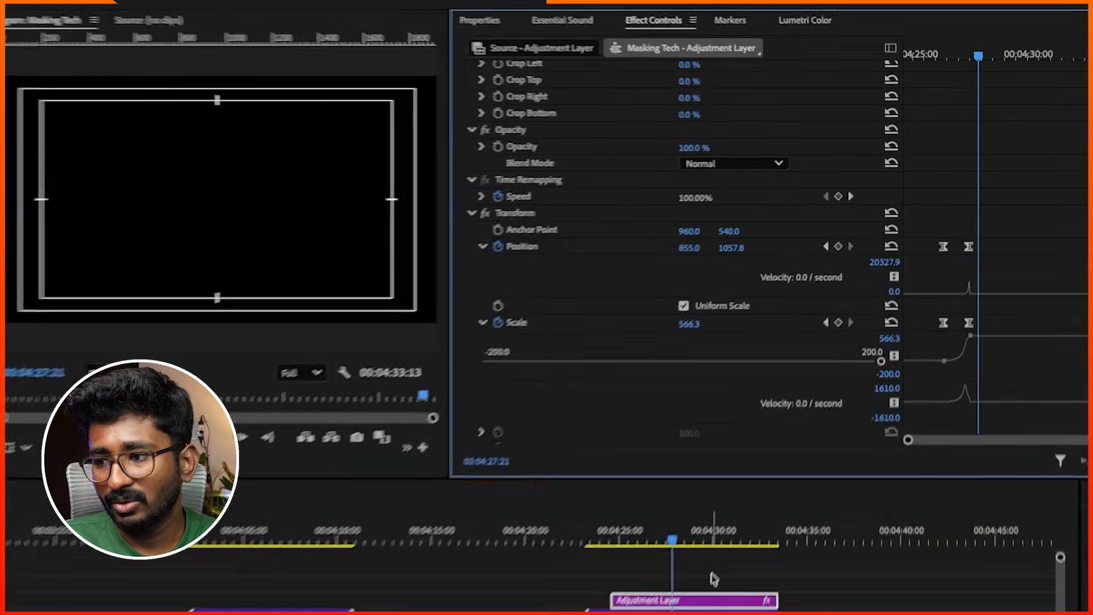
pyautogui.moveTo(759, 477); pyautogui.dragTo(758, 466)
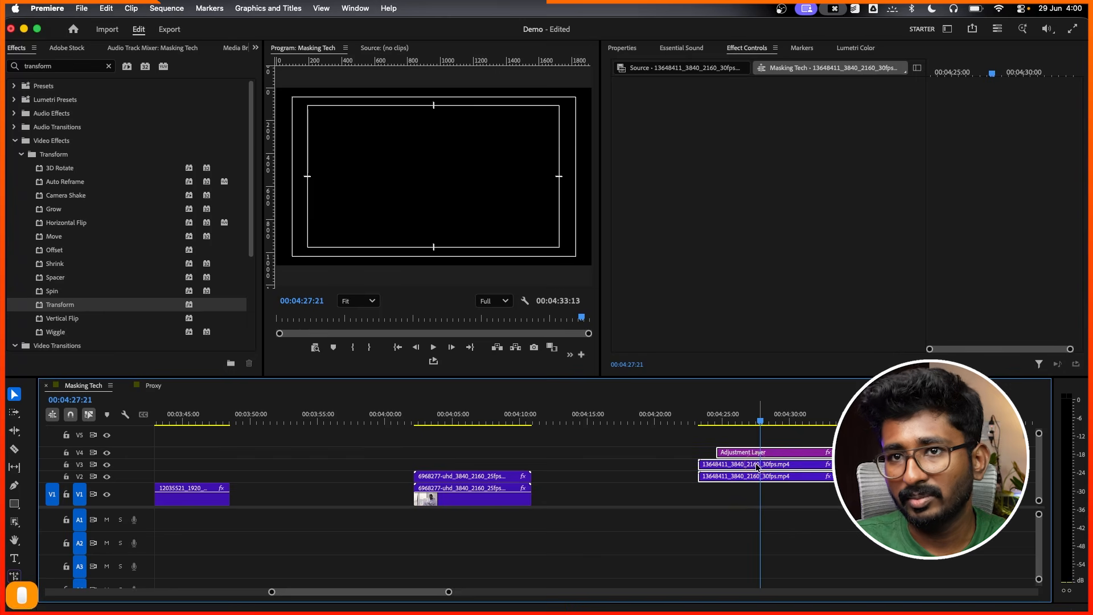
pyautogui.click(255, 47)
pyautogui.click(273, 117)
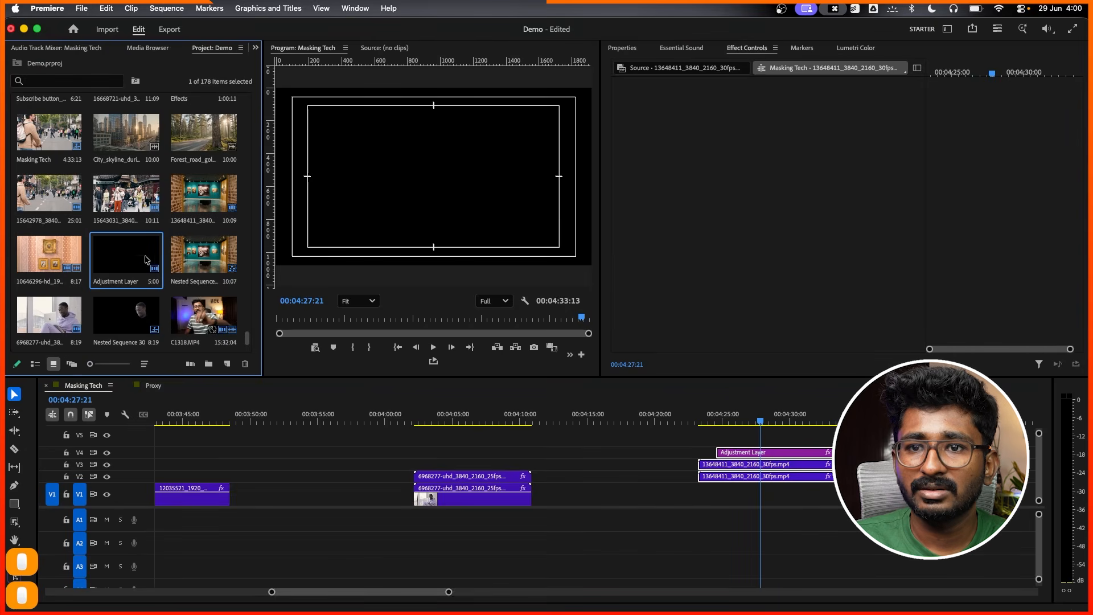
pyautogui.moveTo(50, 259); pyautogui.dragTo(689, 505)
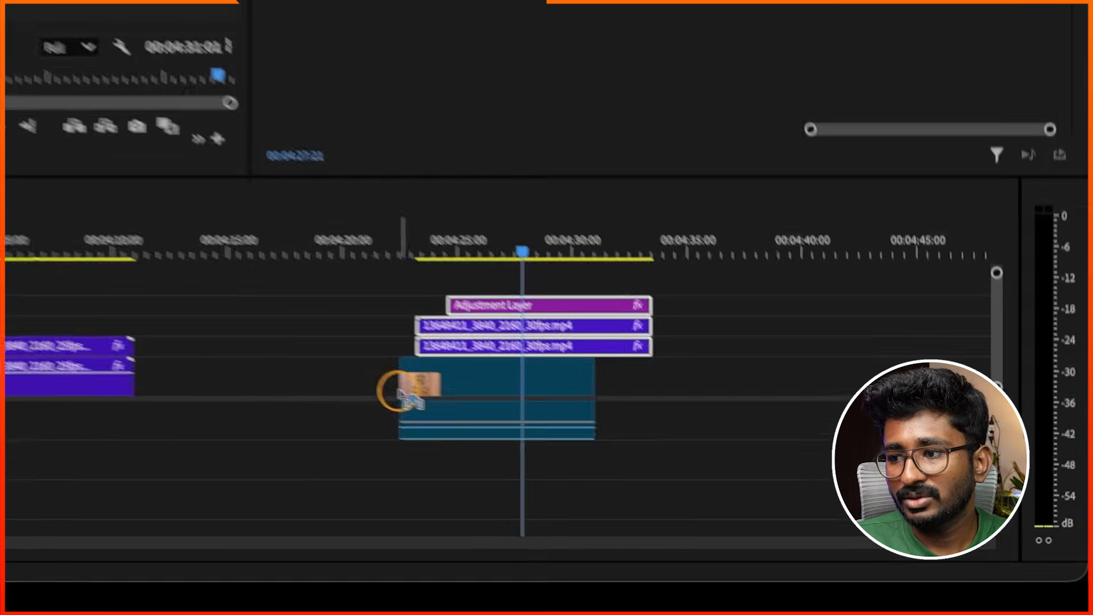
pyautogui.moveTo(398, 393); pyautogui.dragTo(484, 396)
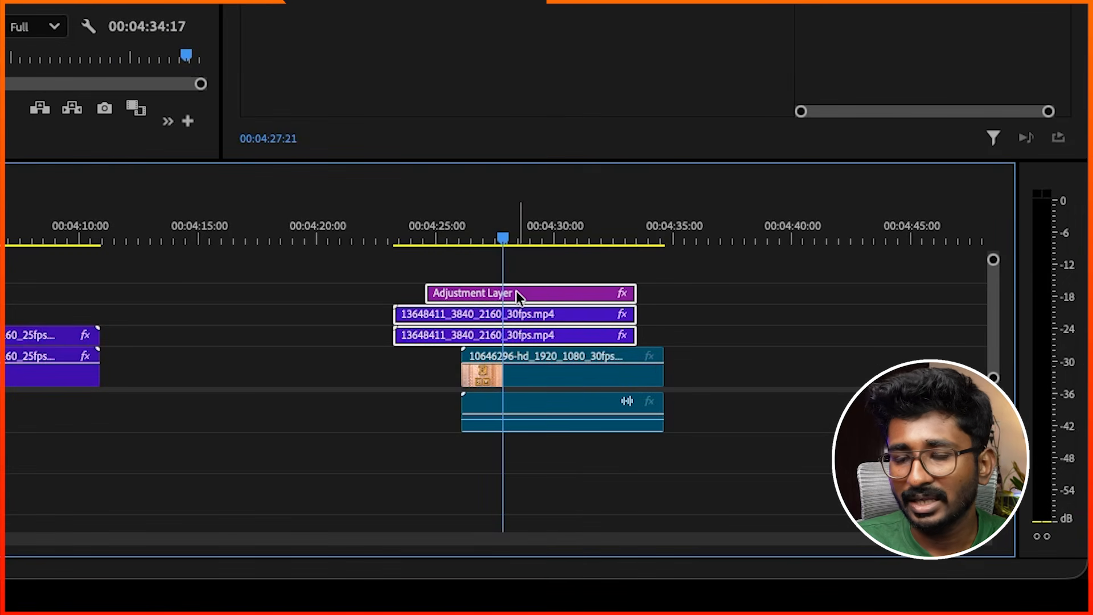
# Select the adjustment layer together with both 13648411 gallery clips
pyautogui.click(515, 274)
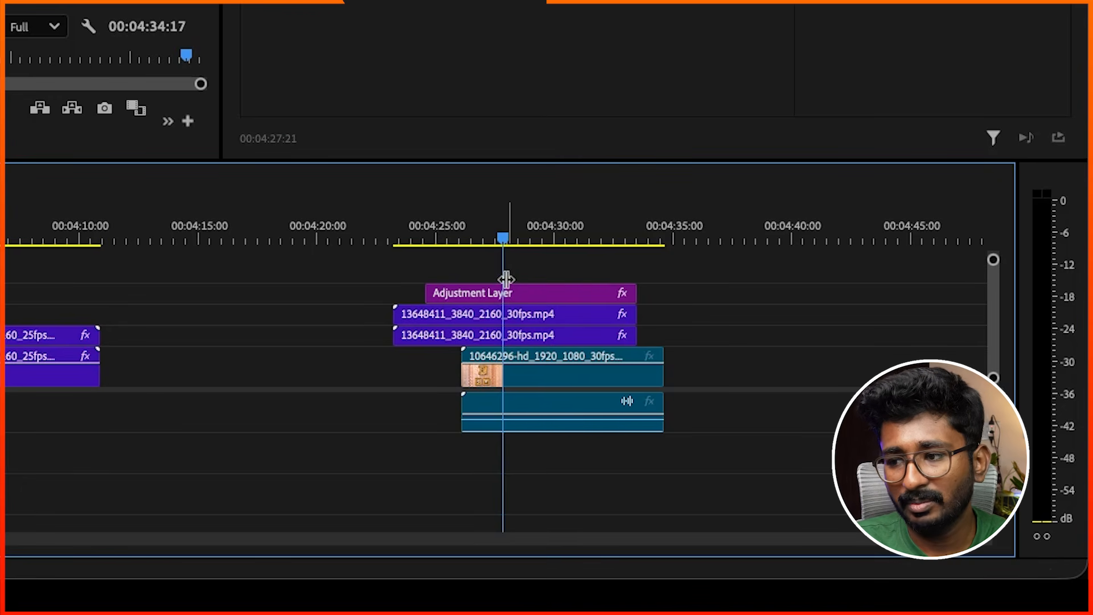
pyautogui.moveTo(523, 269); pyautogui.dragTo(456, 331)
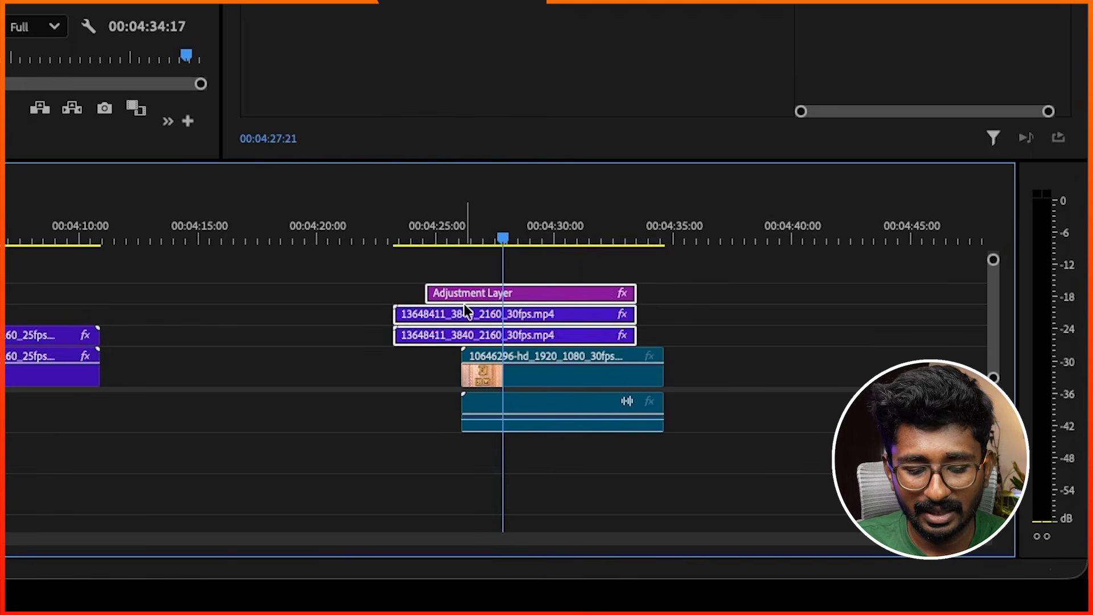